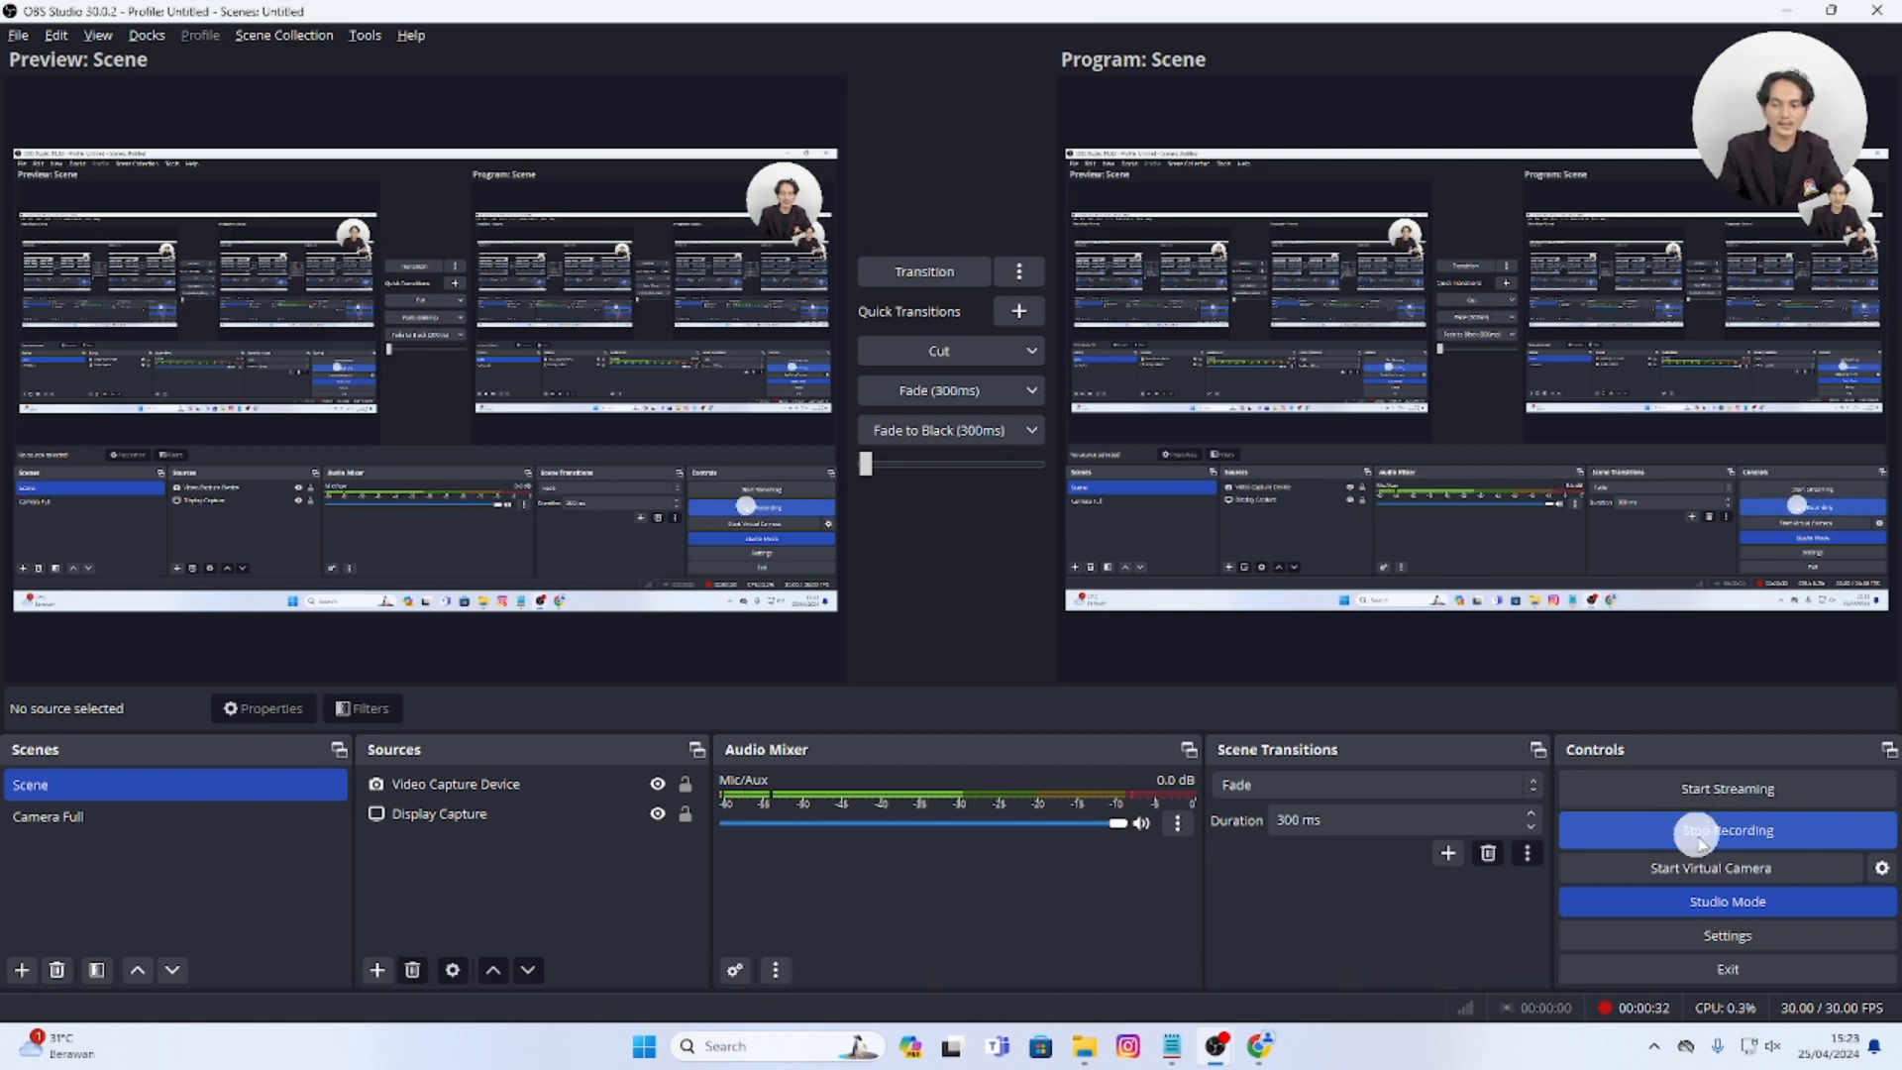
- Turn Studio Mode off and back on to compare the single view with the preview and program views
left_click(1734, 904)
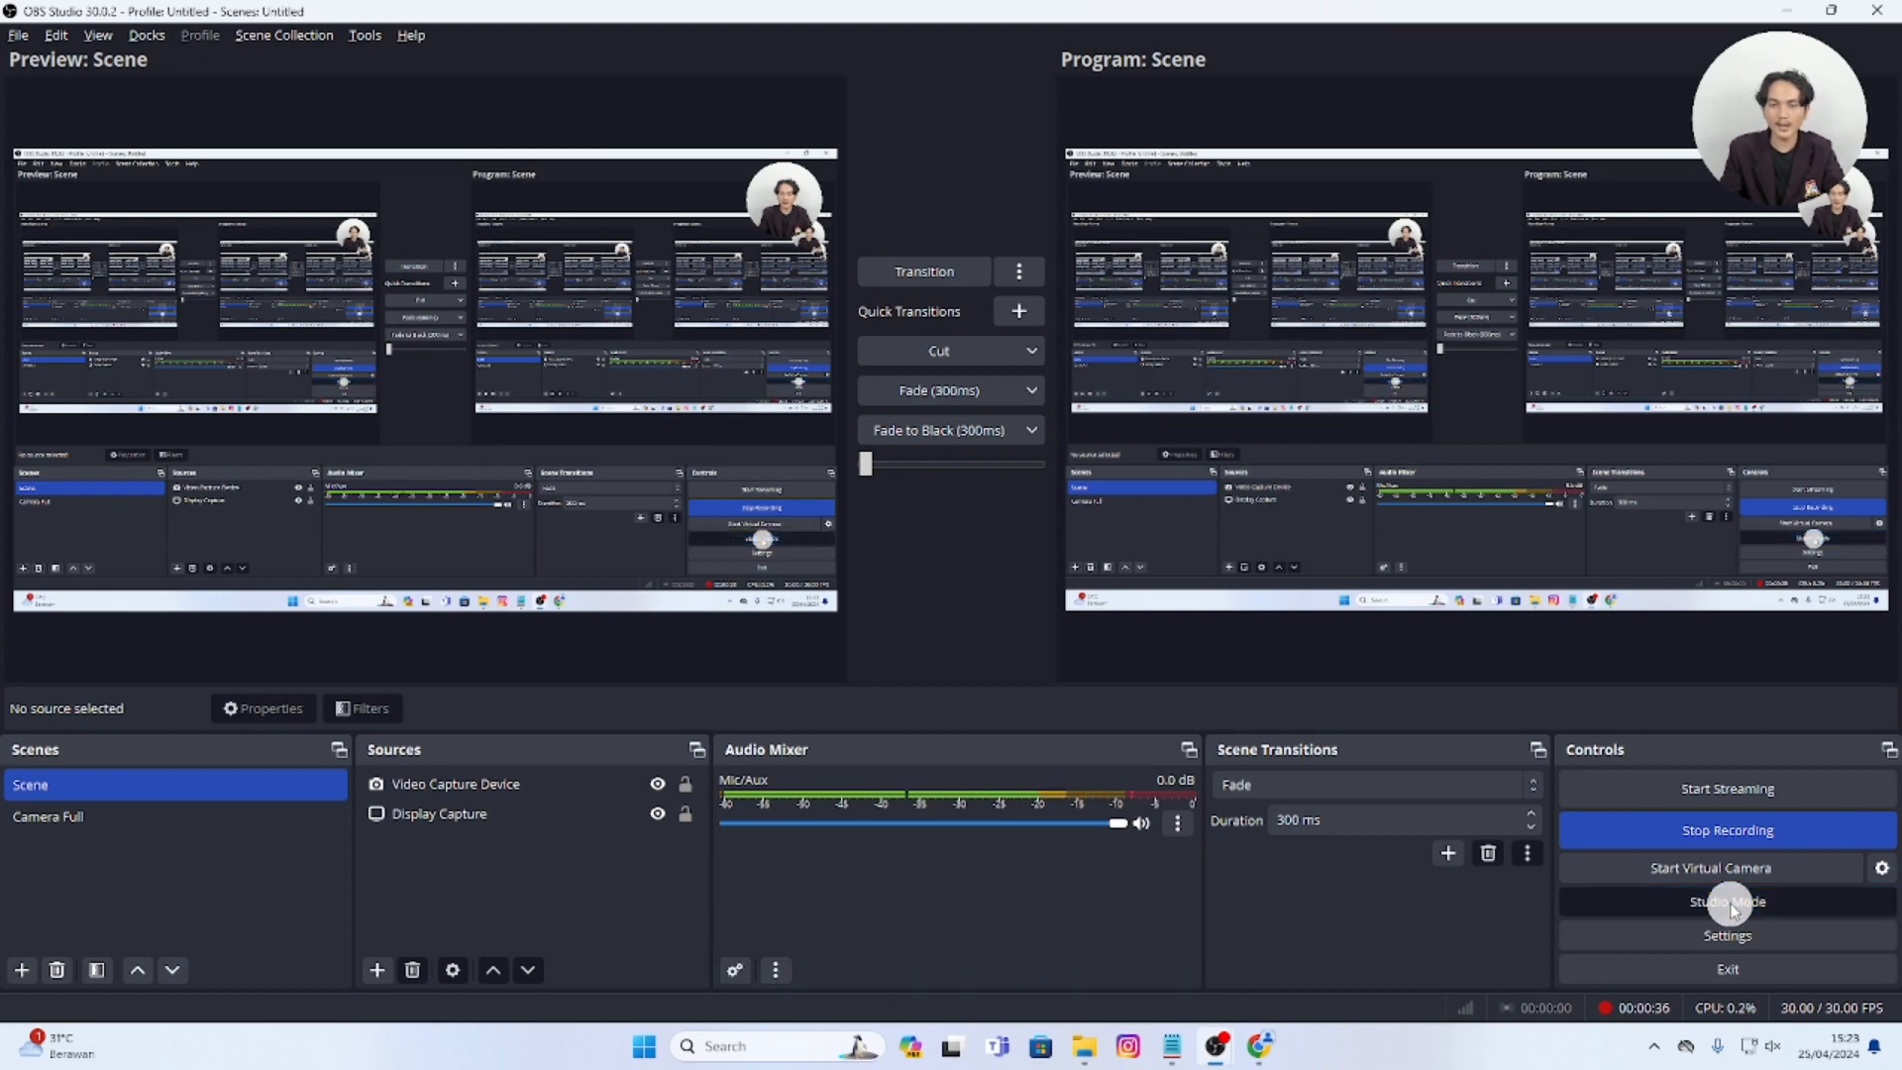
left_click(1733, 906)
left_click(1734, 906)
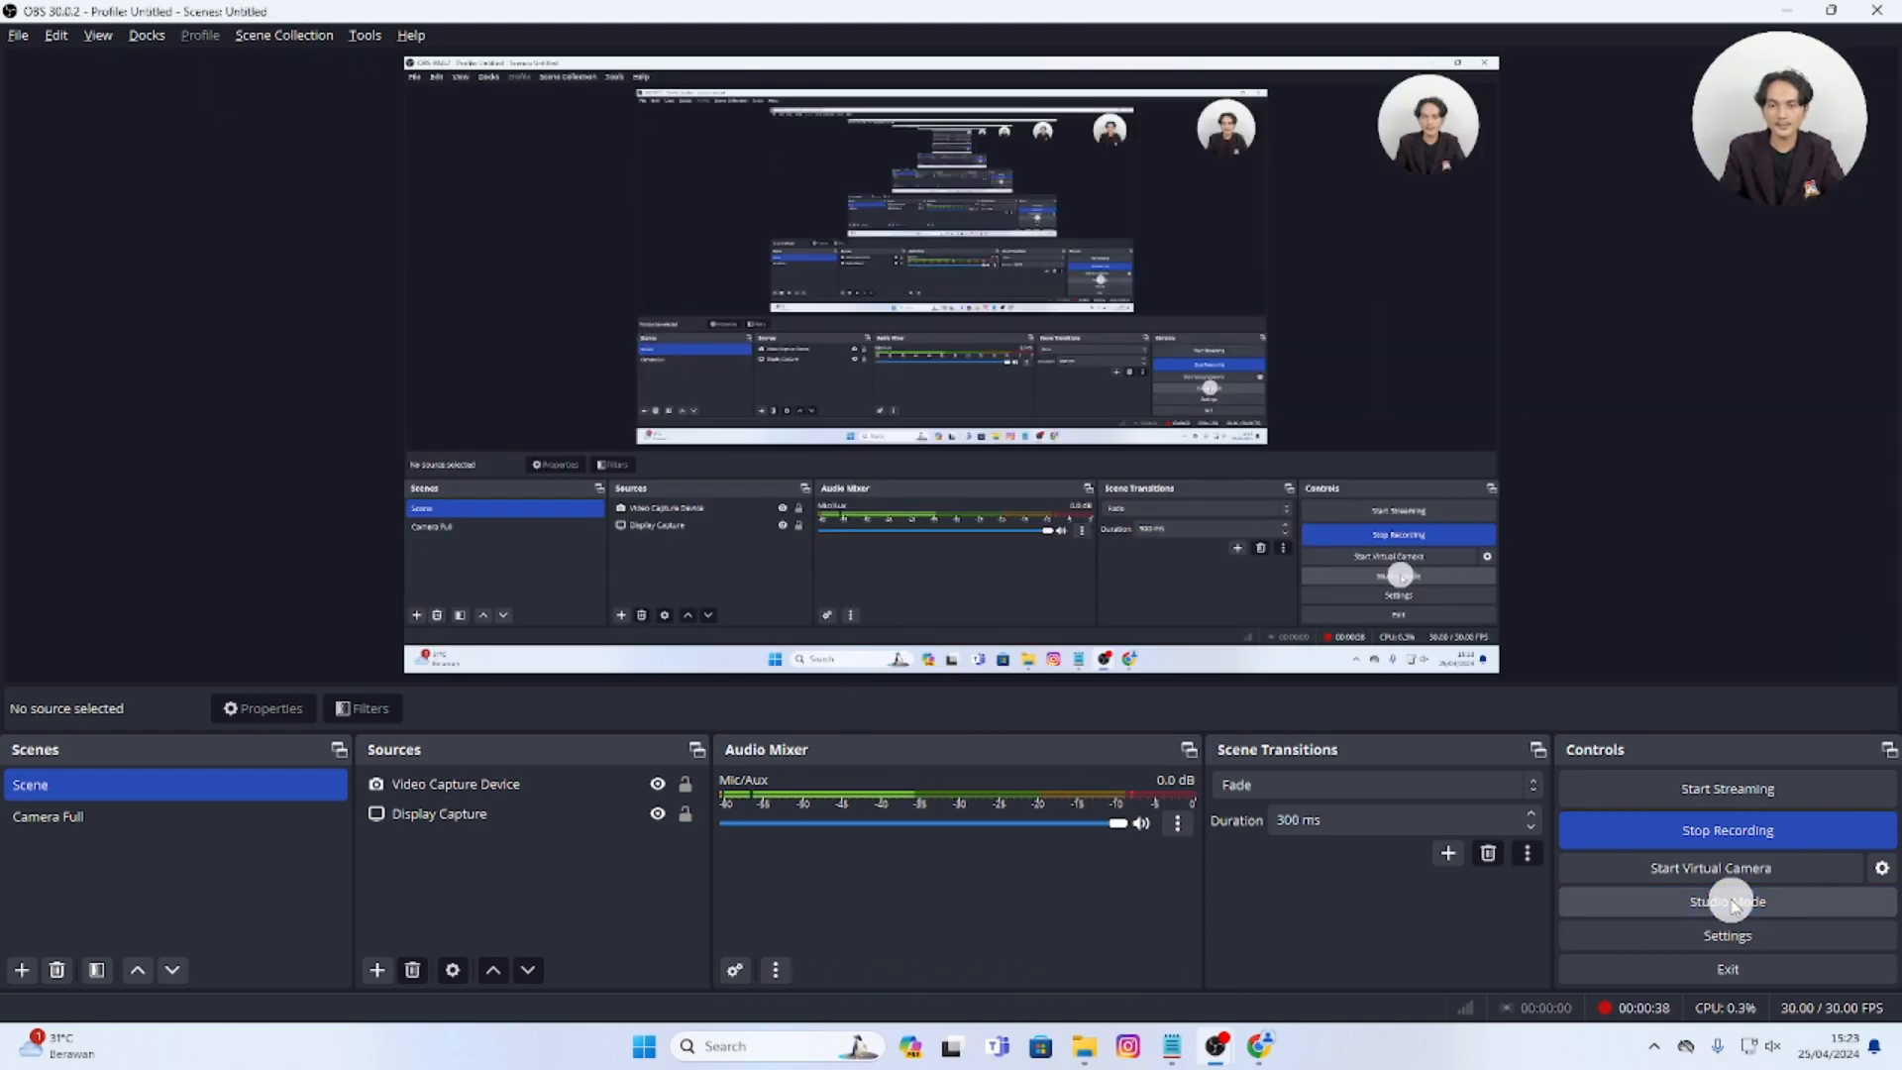
left_click(1734, 905)
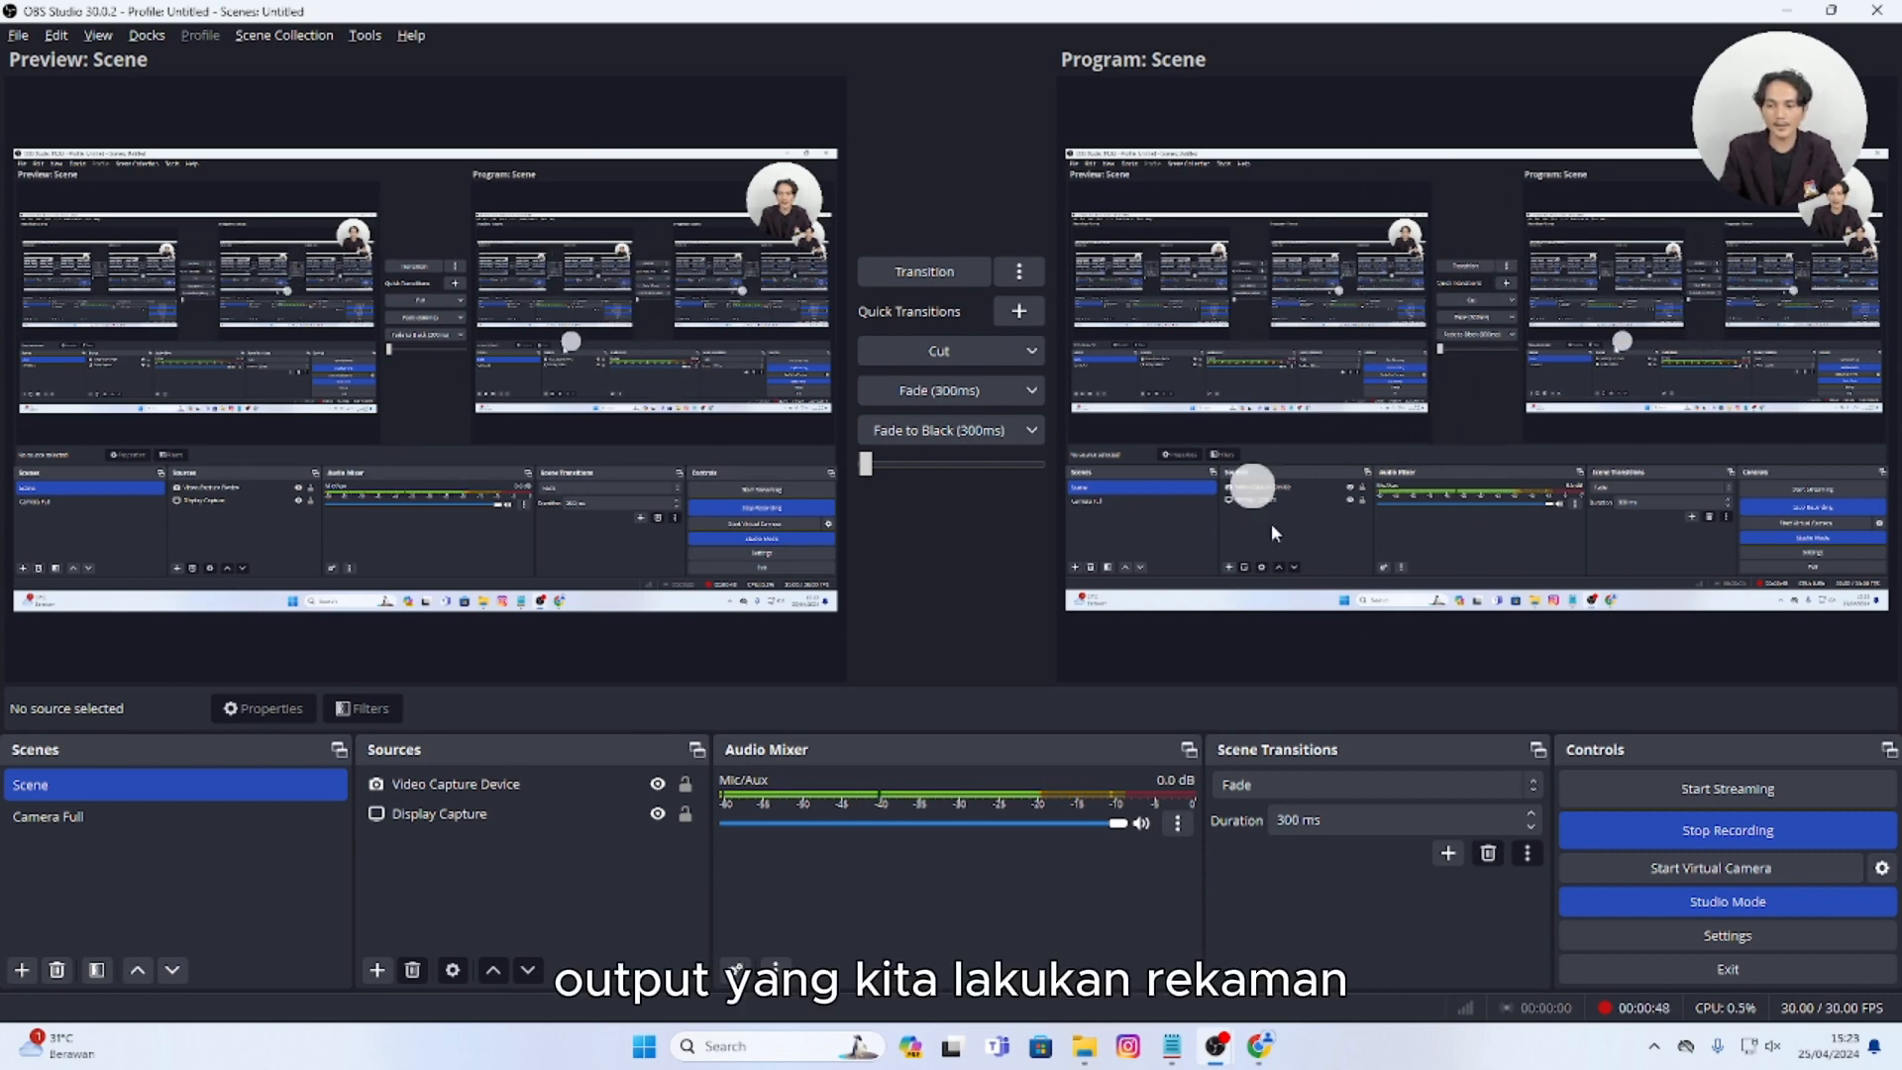
- Open the OBS settings and review the General options
left_click(1694, 943)
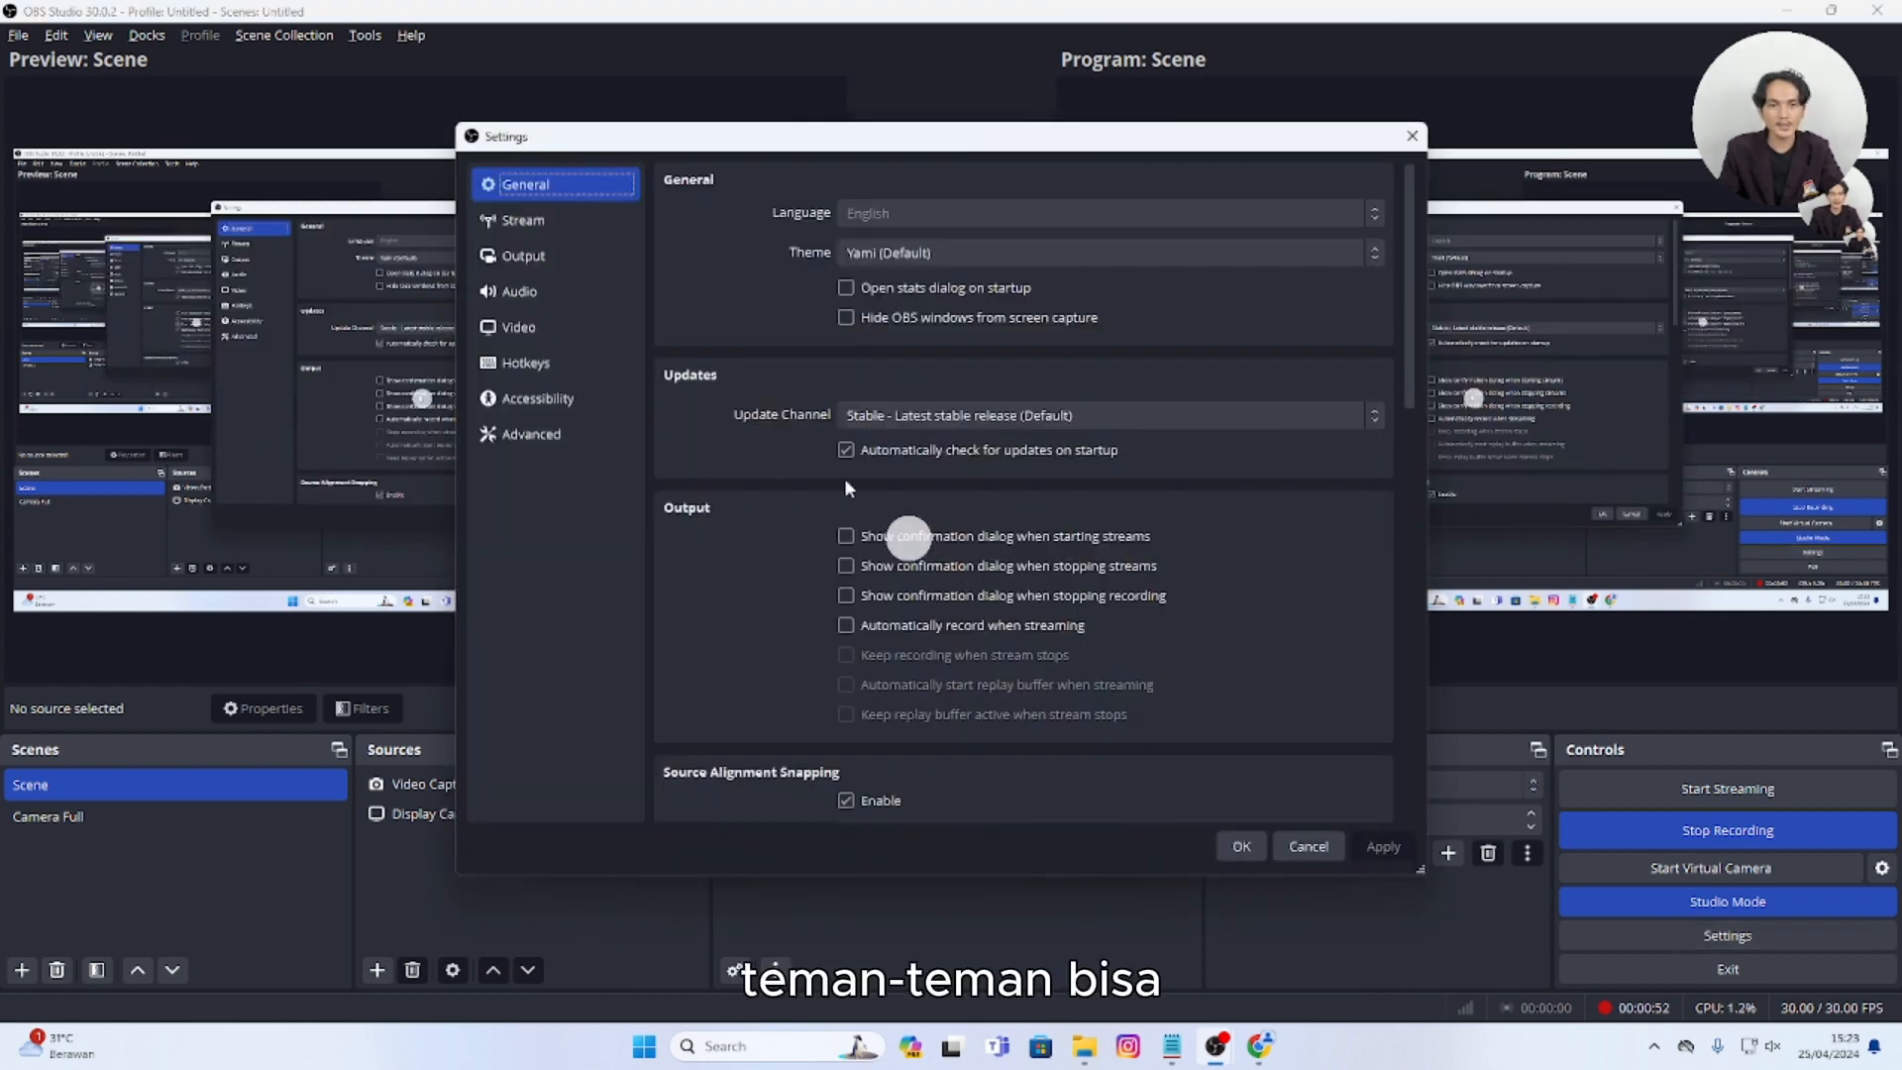
left_click(626, 190)
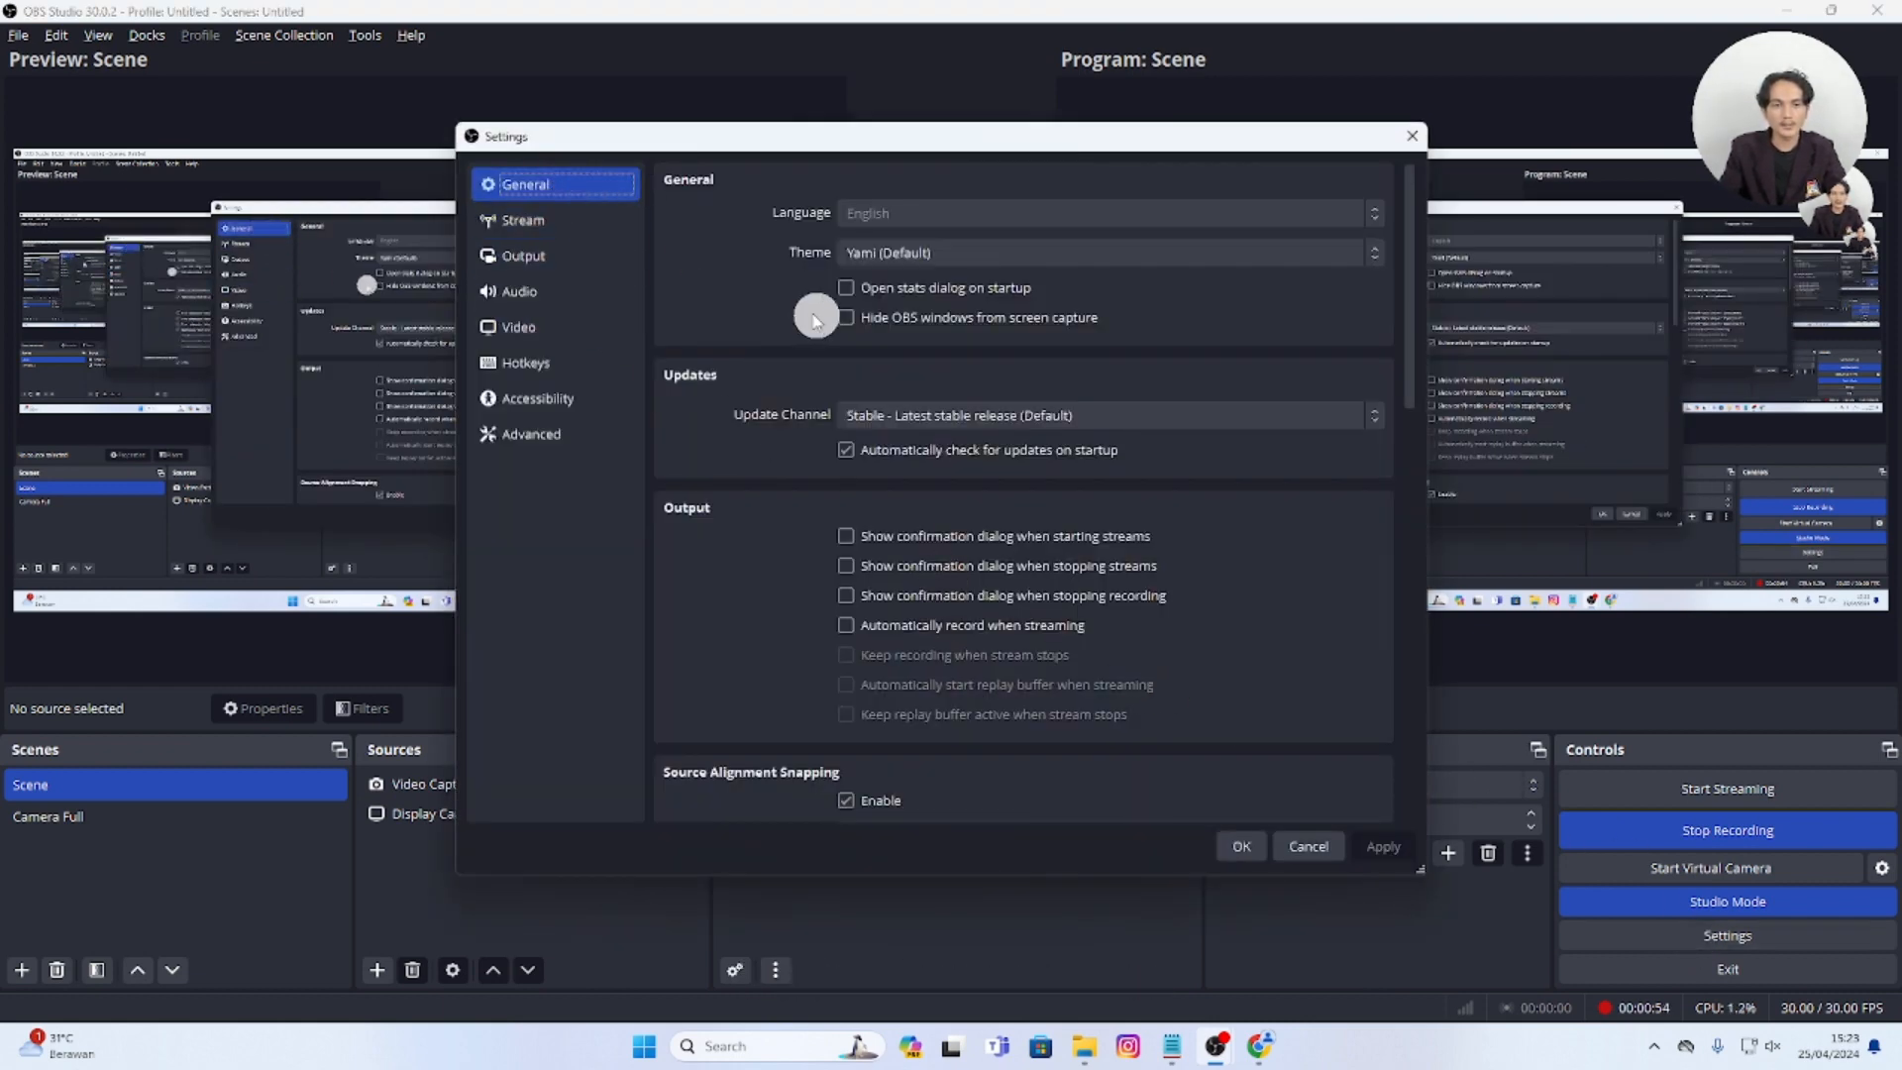
scroll(991, 386, "down", 1)
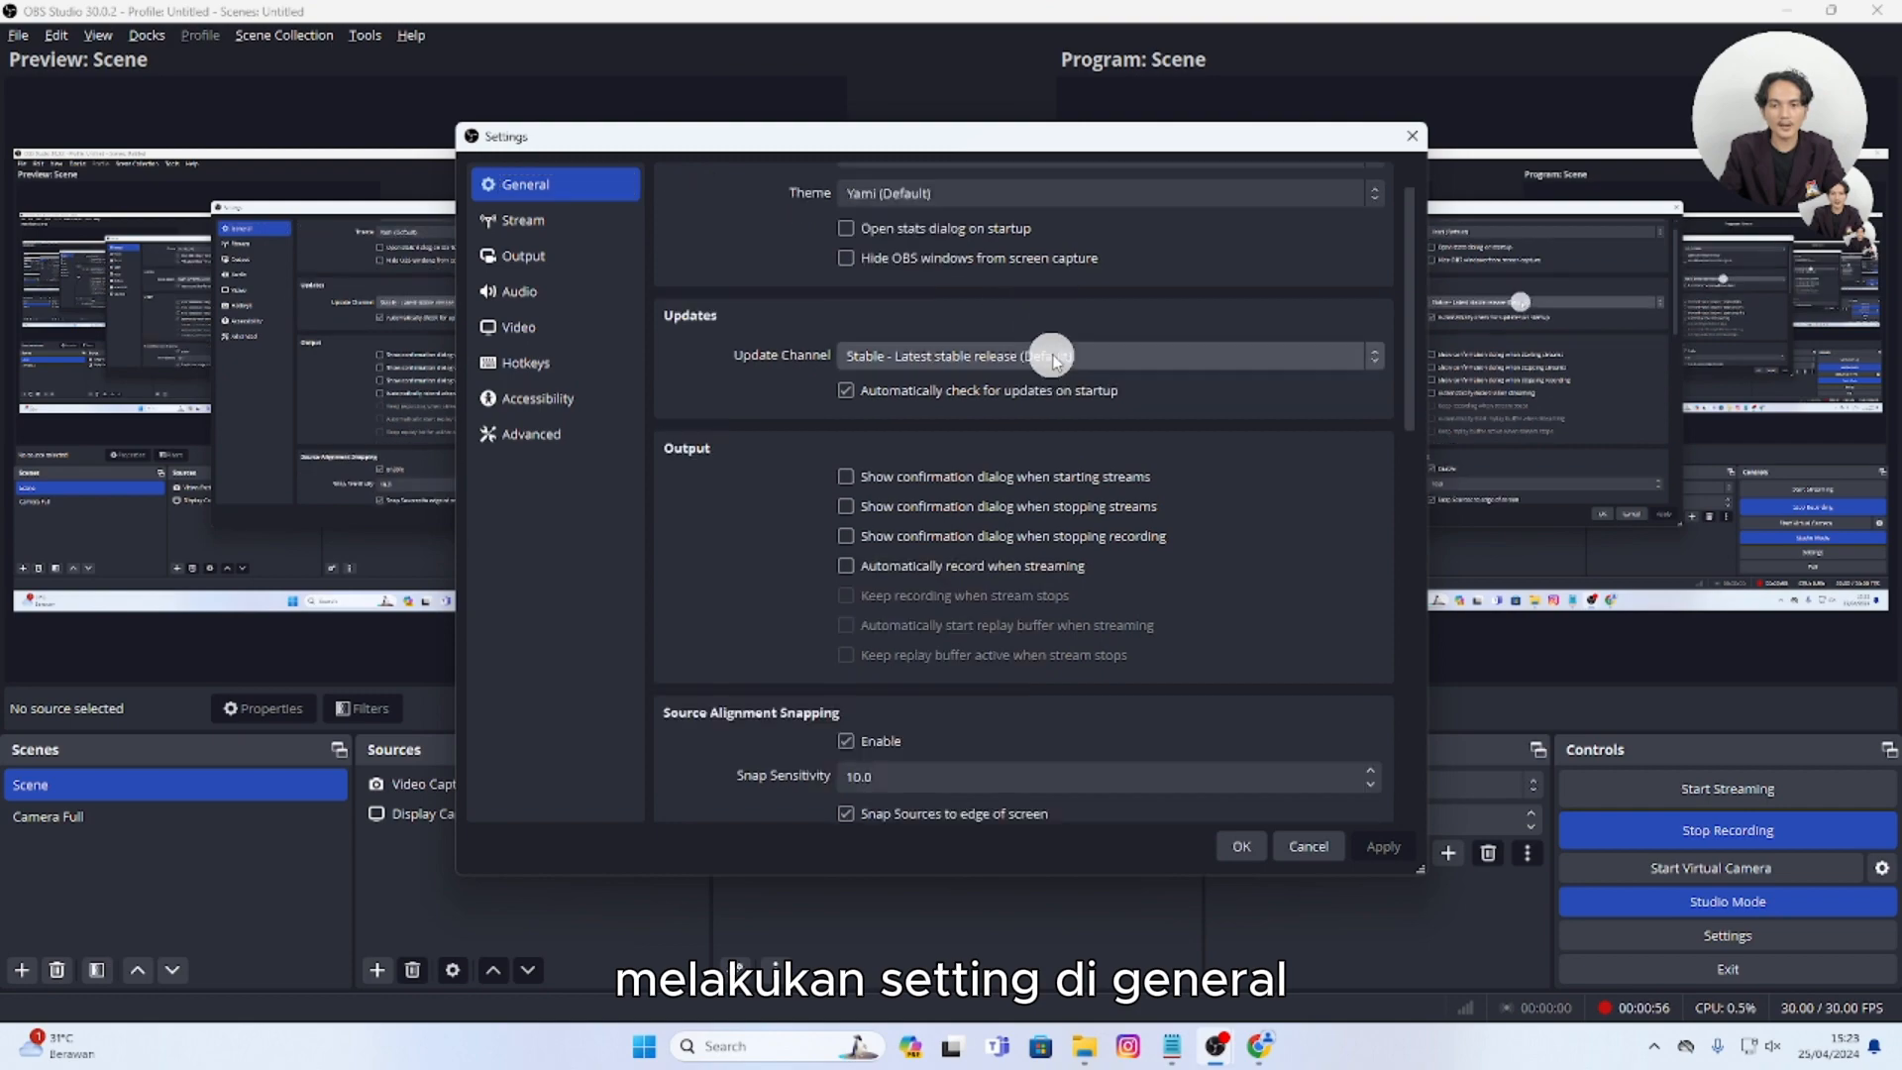
scroll(1188, 421, "up", 1)
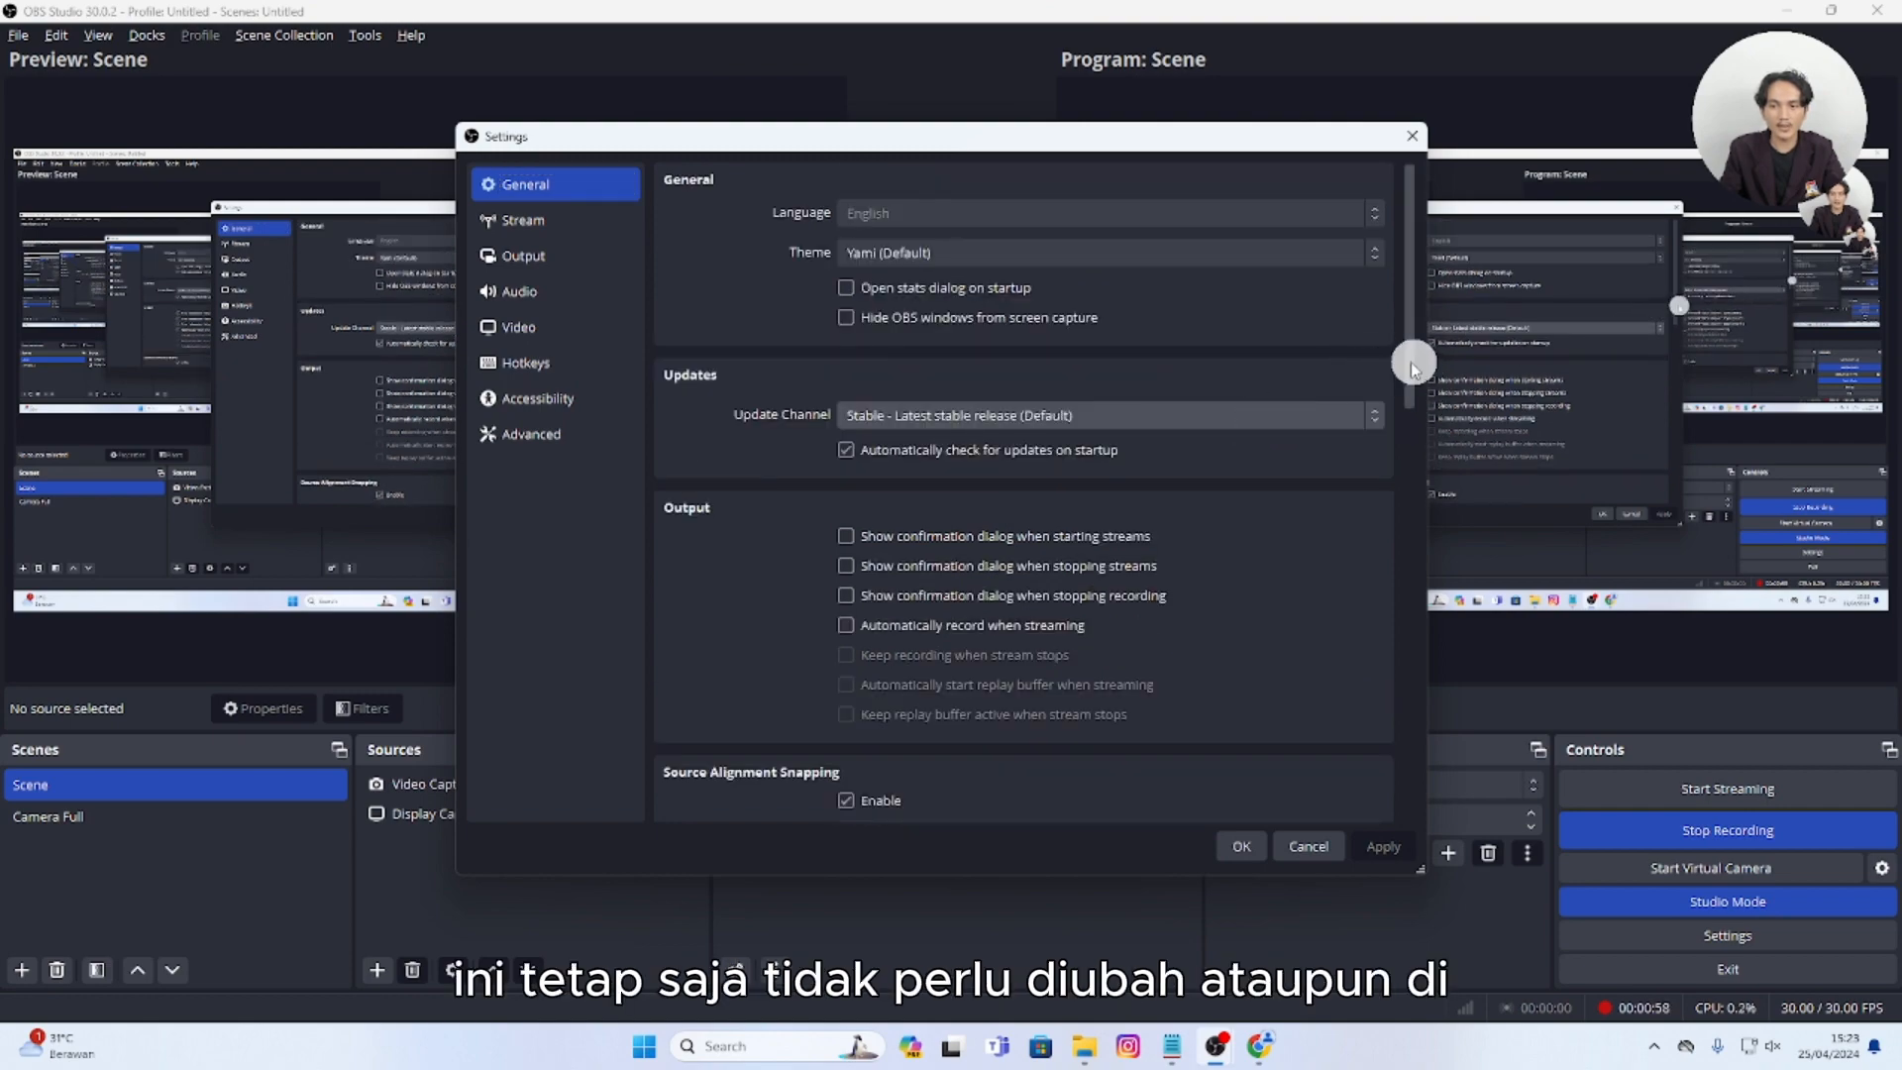
left_click_drag(1409, 370, 1358, 357)
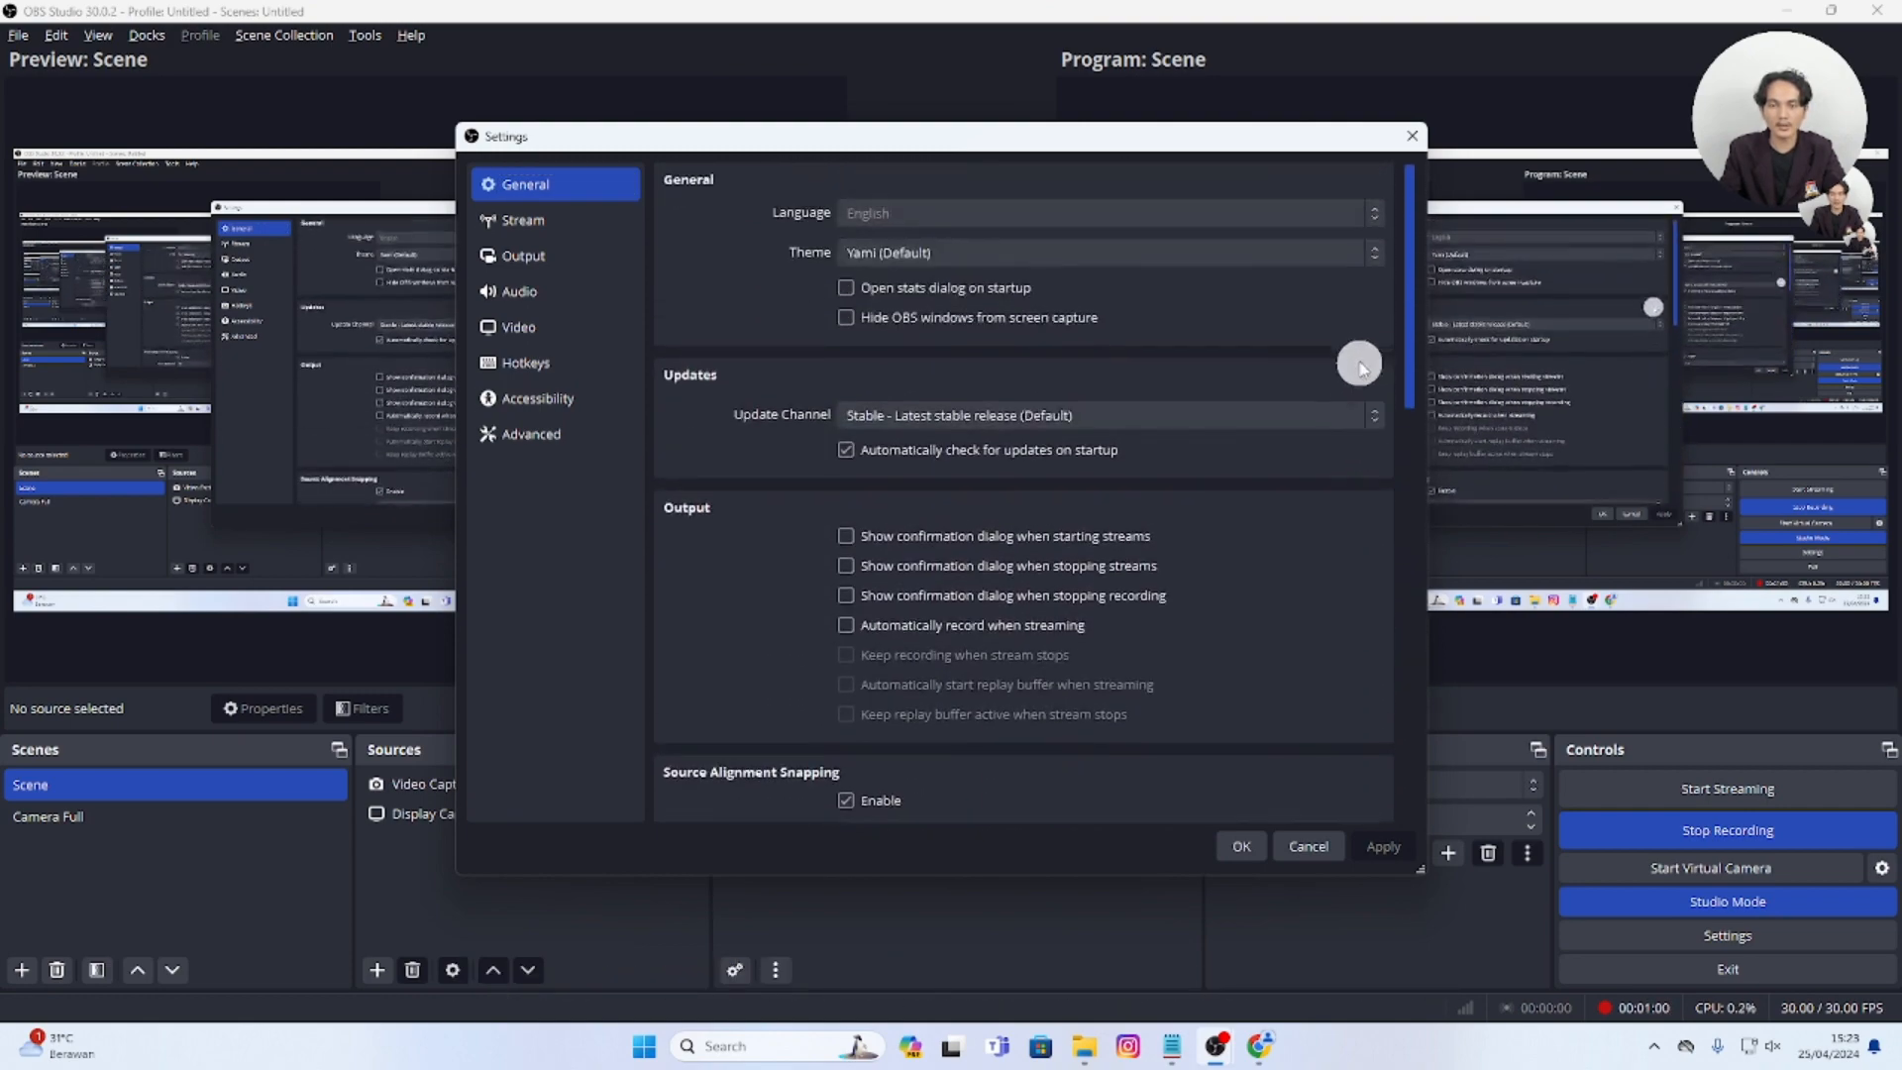
- Set the streaming service to YouTube - RTMPS and choose to connect with a stream key
left_click(562, 220)
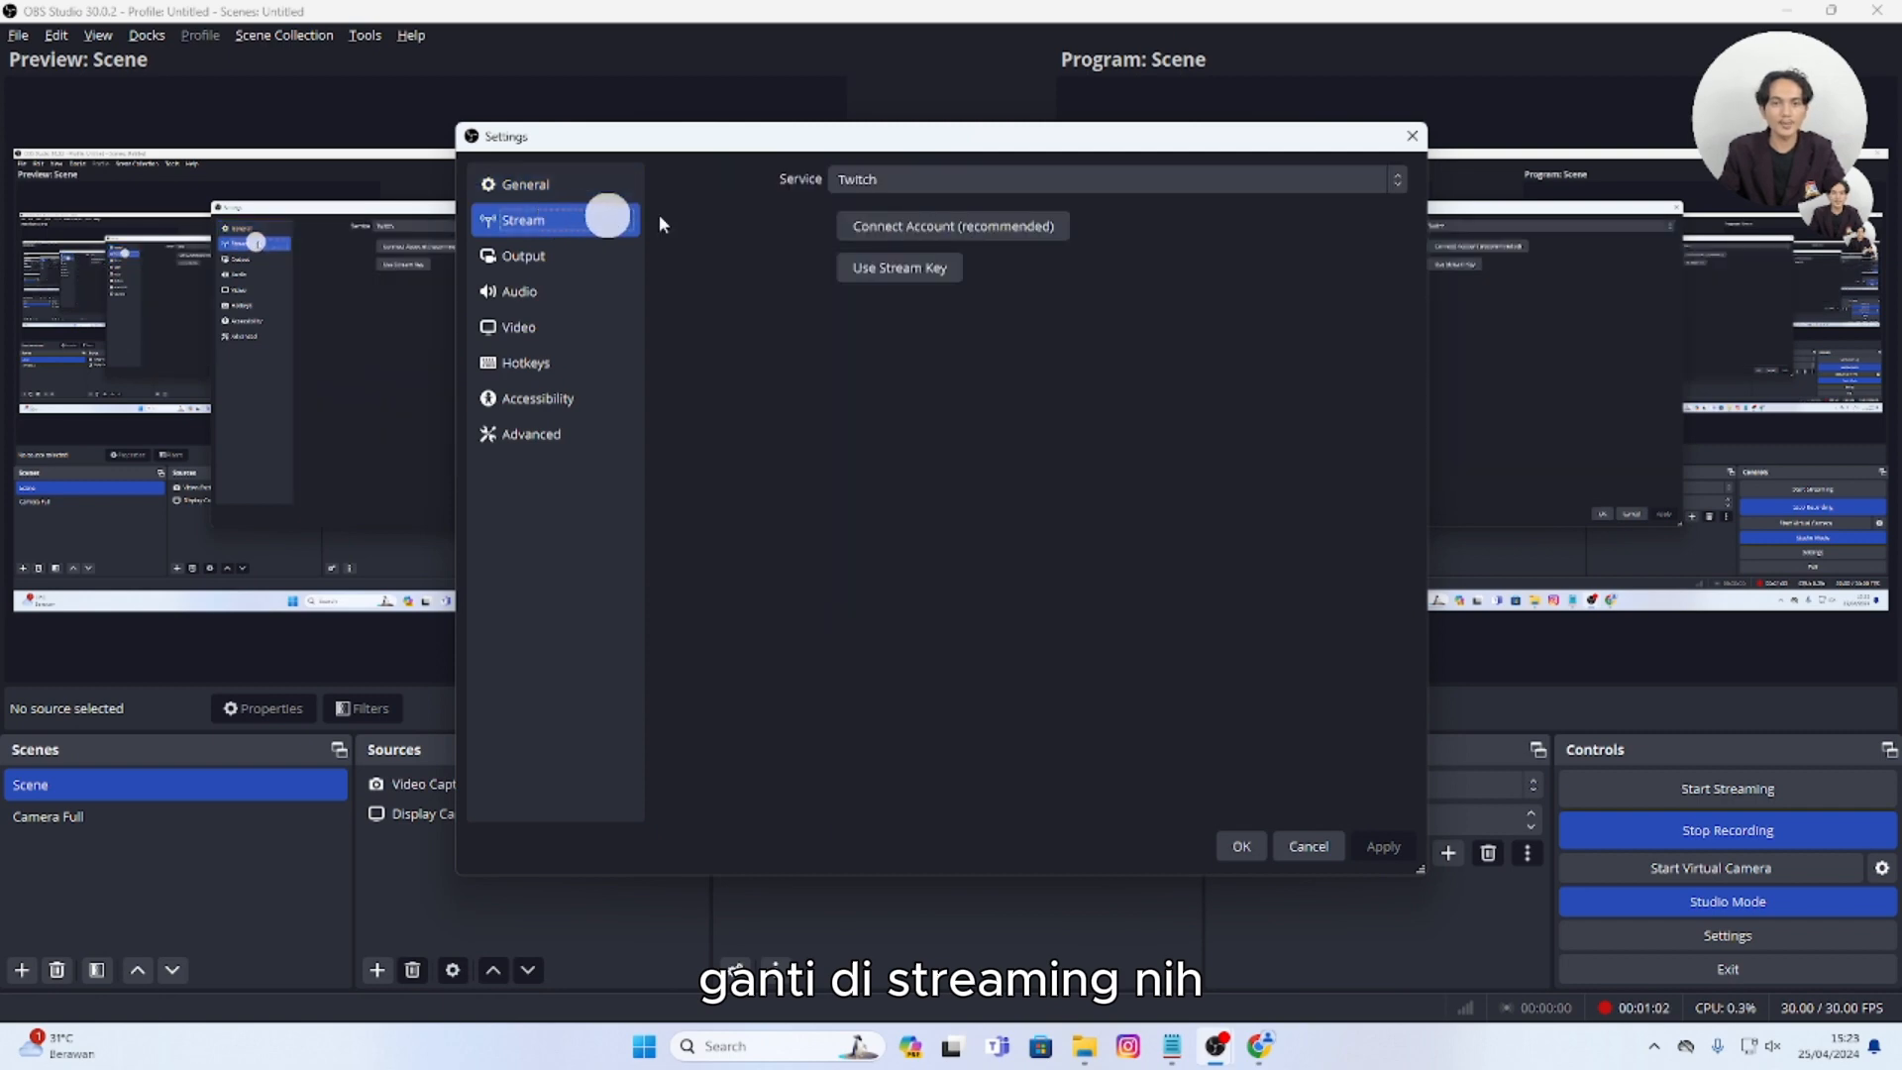
left_click(999, 184)
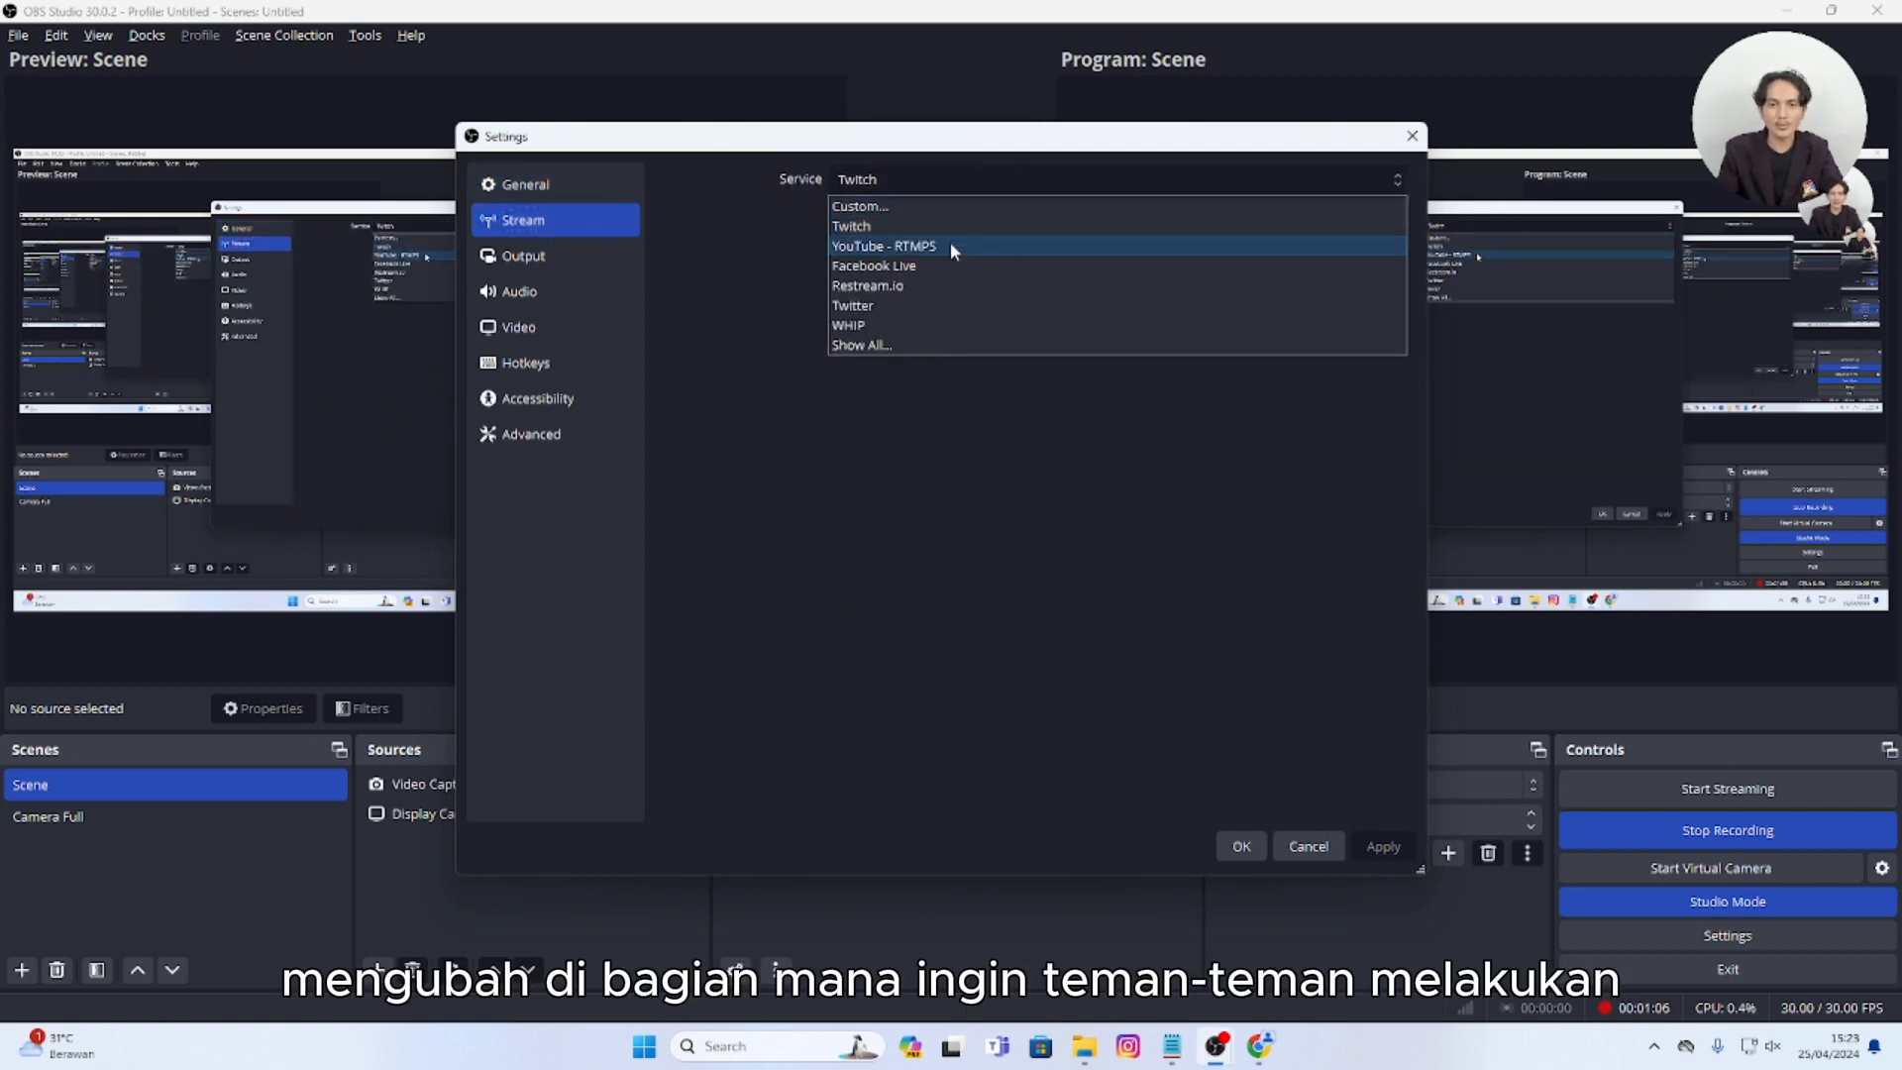
left_click(953, 247)
left_click(963, 179)
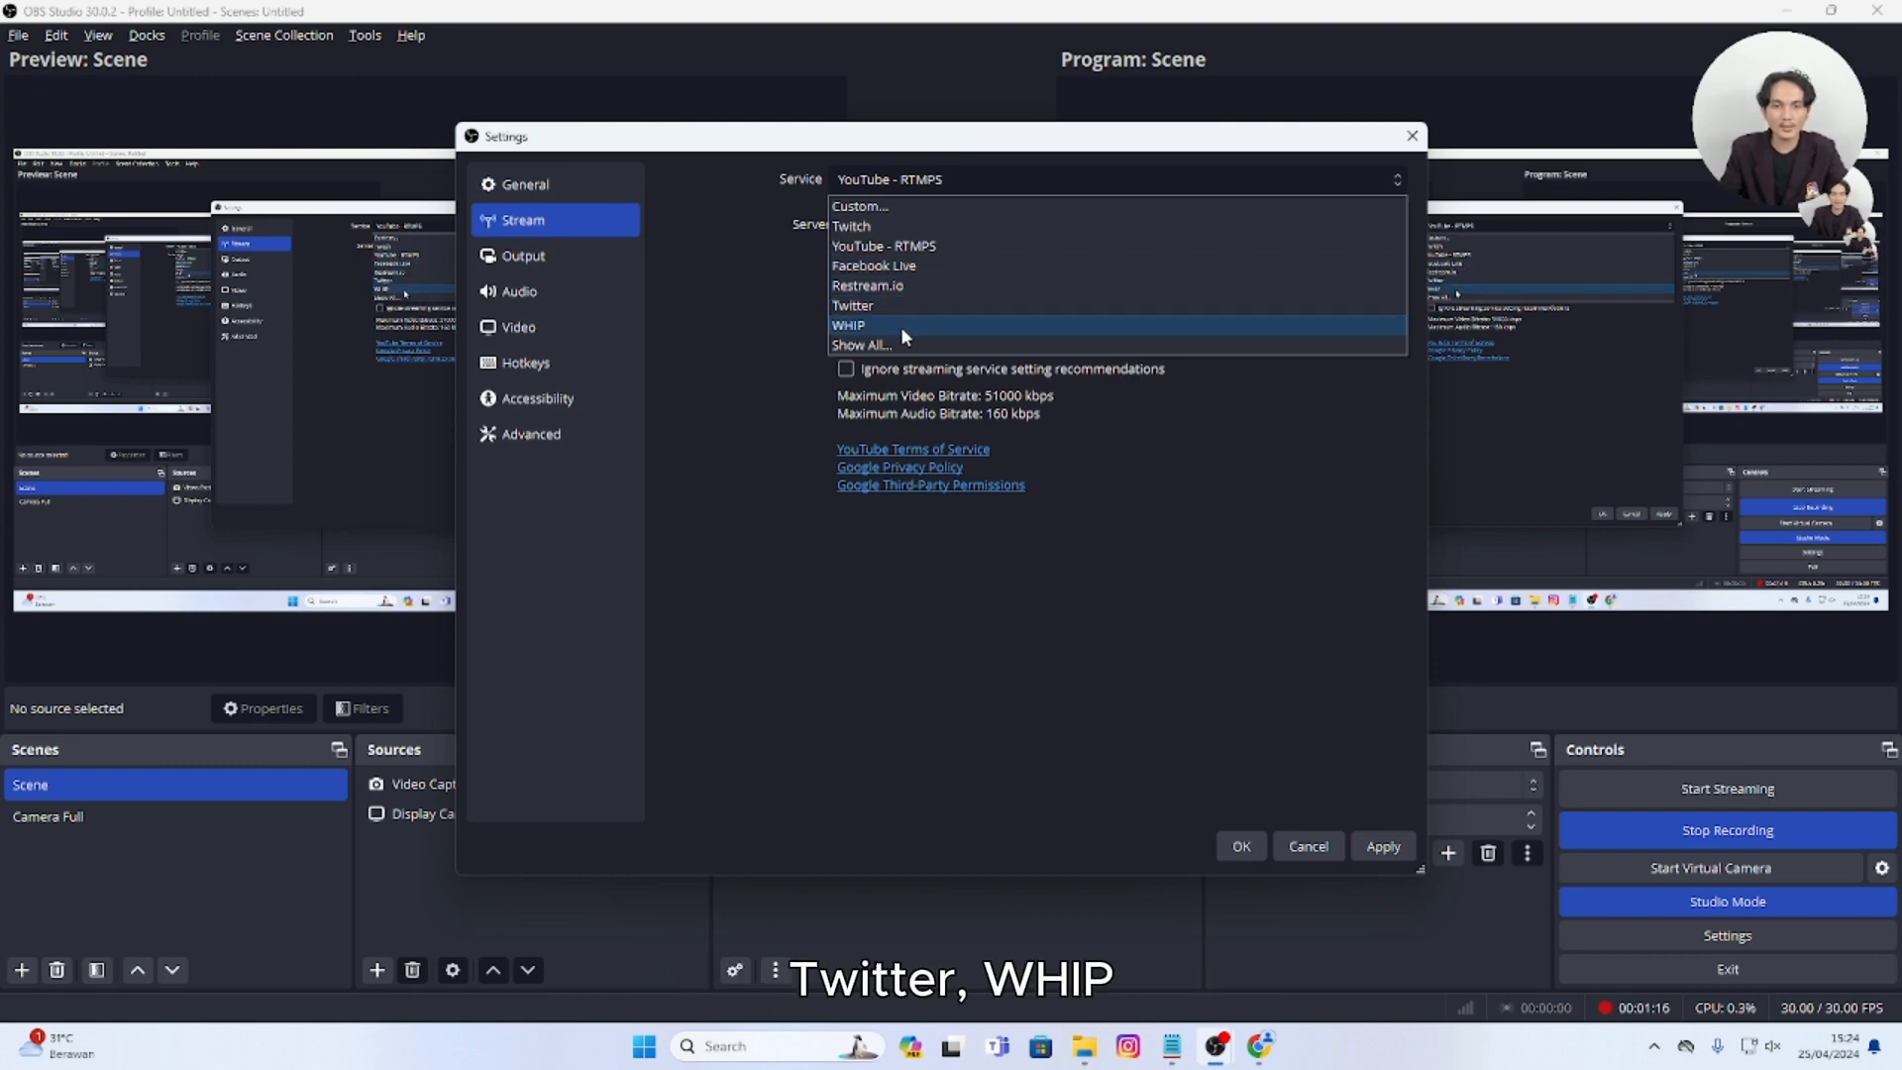
left_click(925, 180)
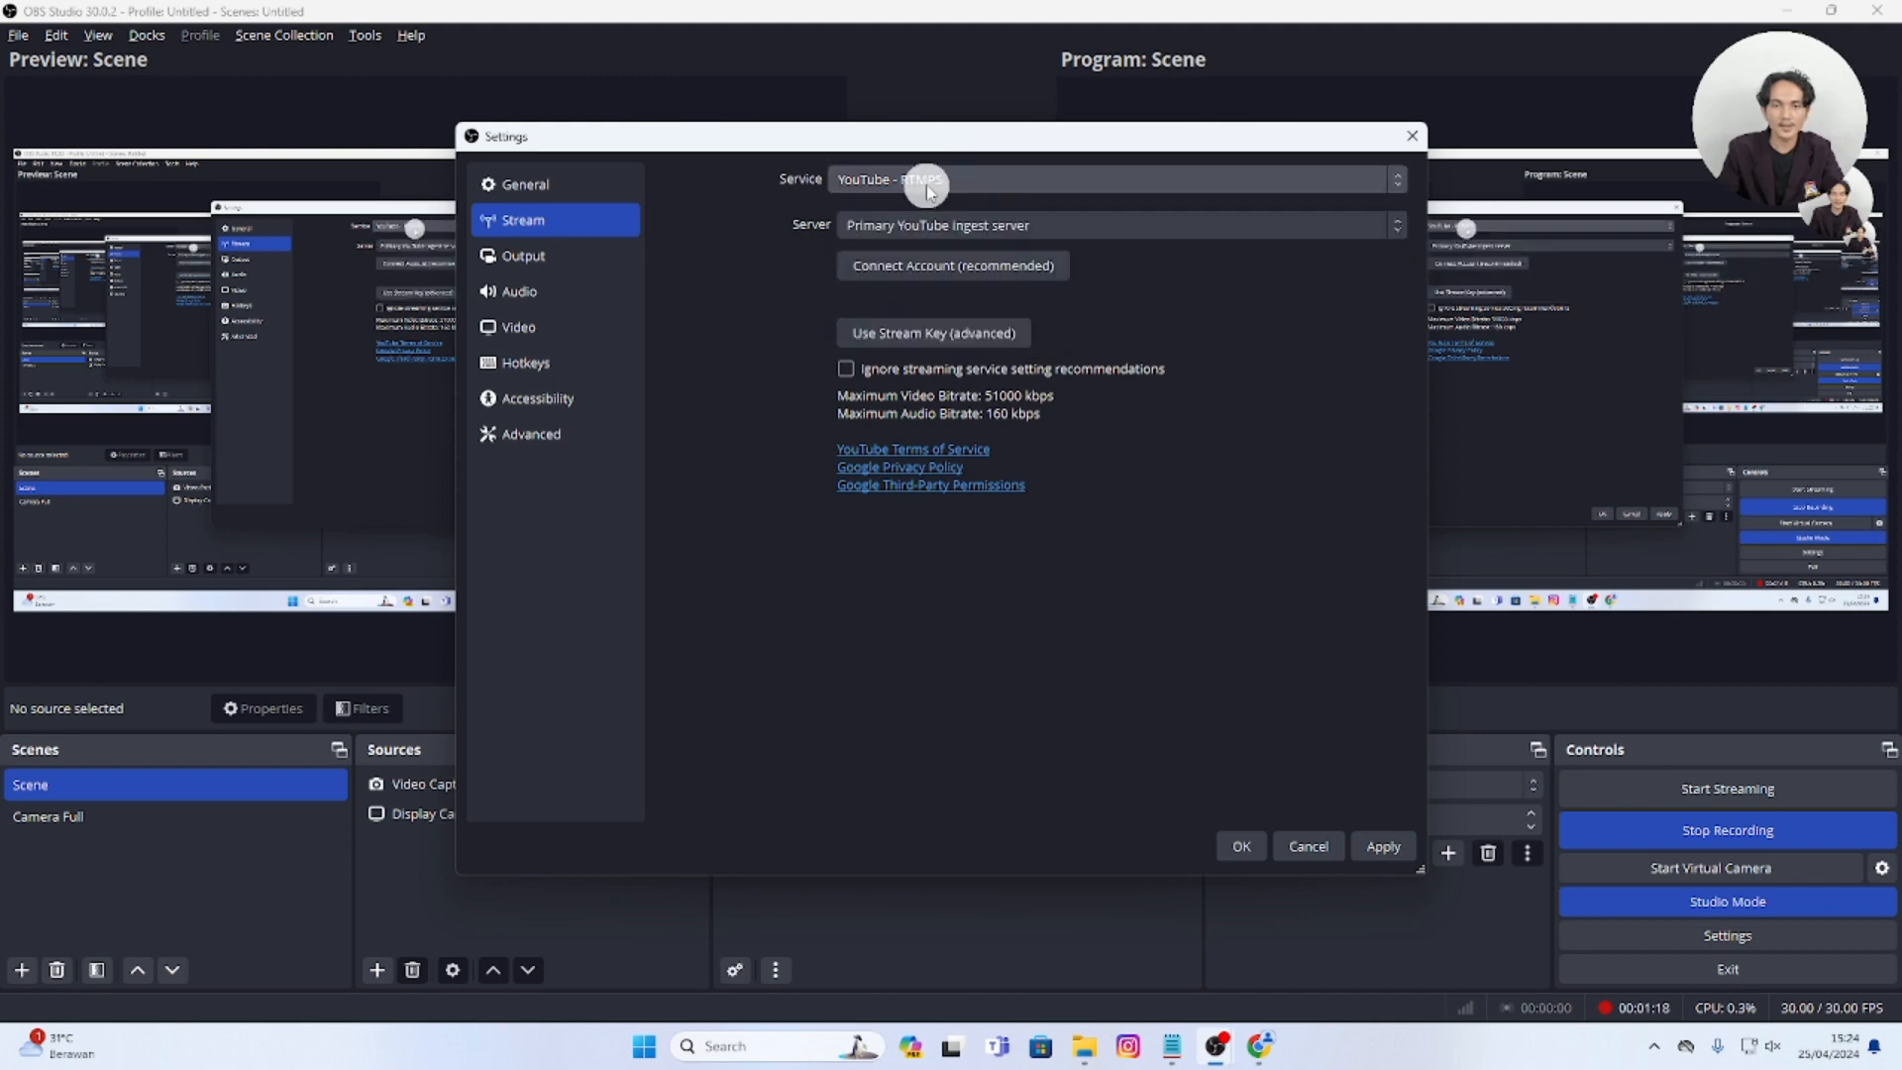
left_click(928, 181)
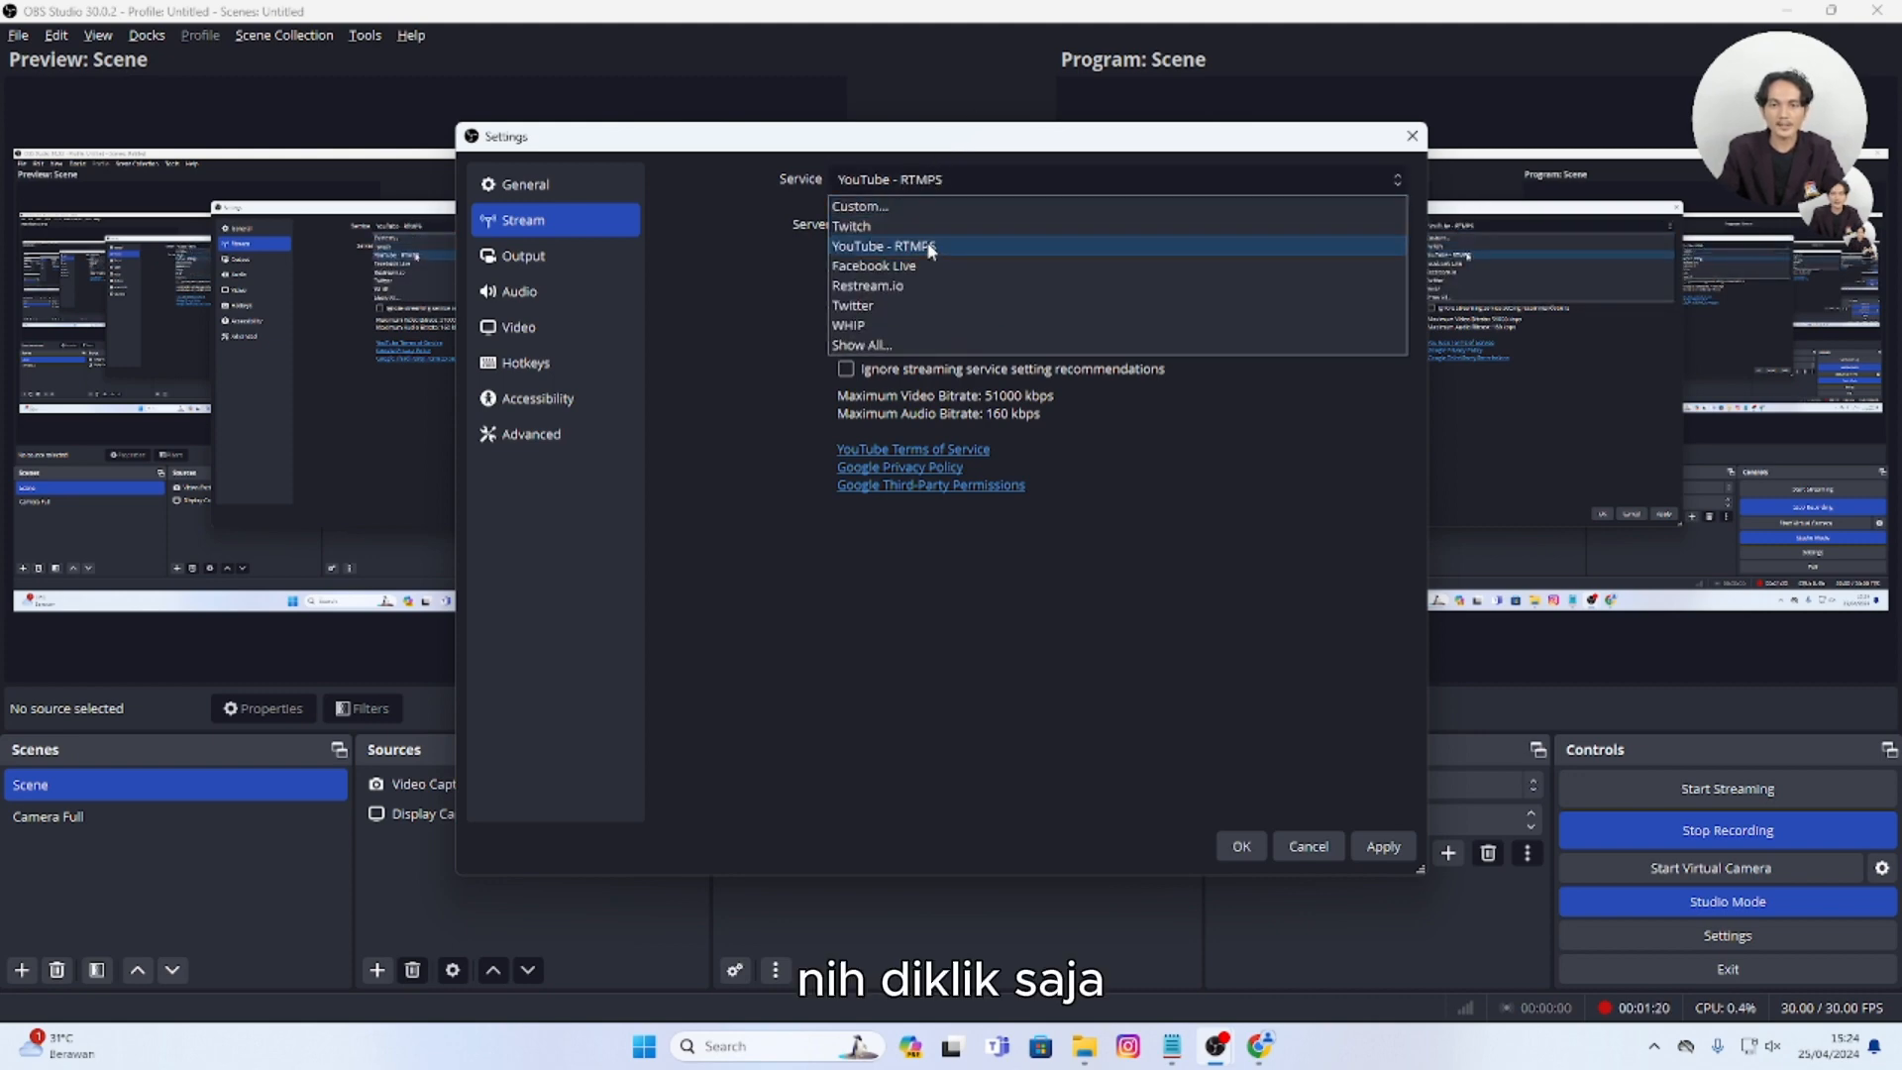
left_click(931, 247)
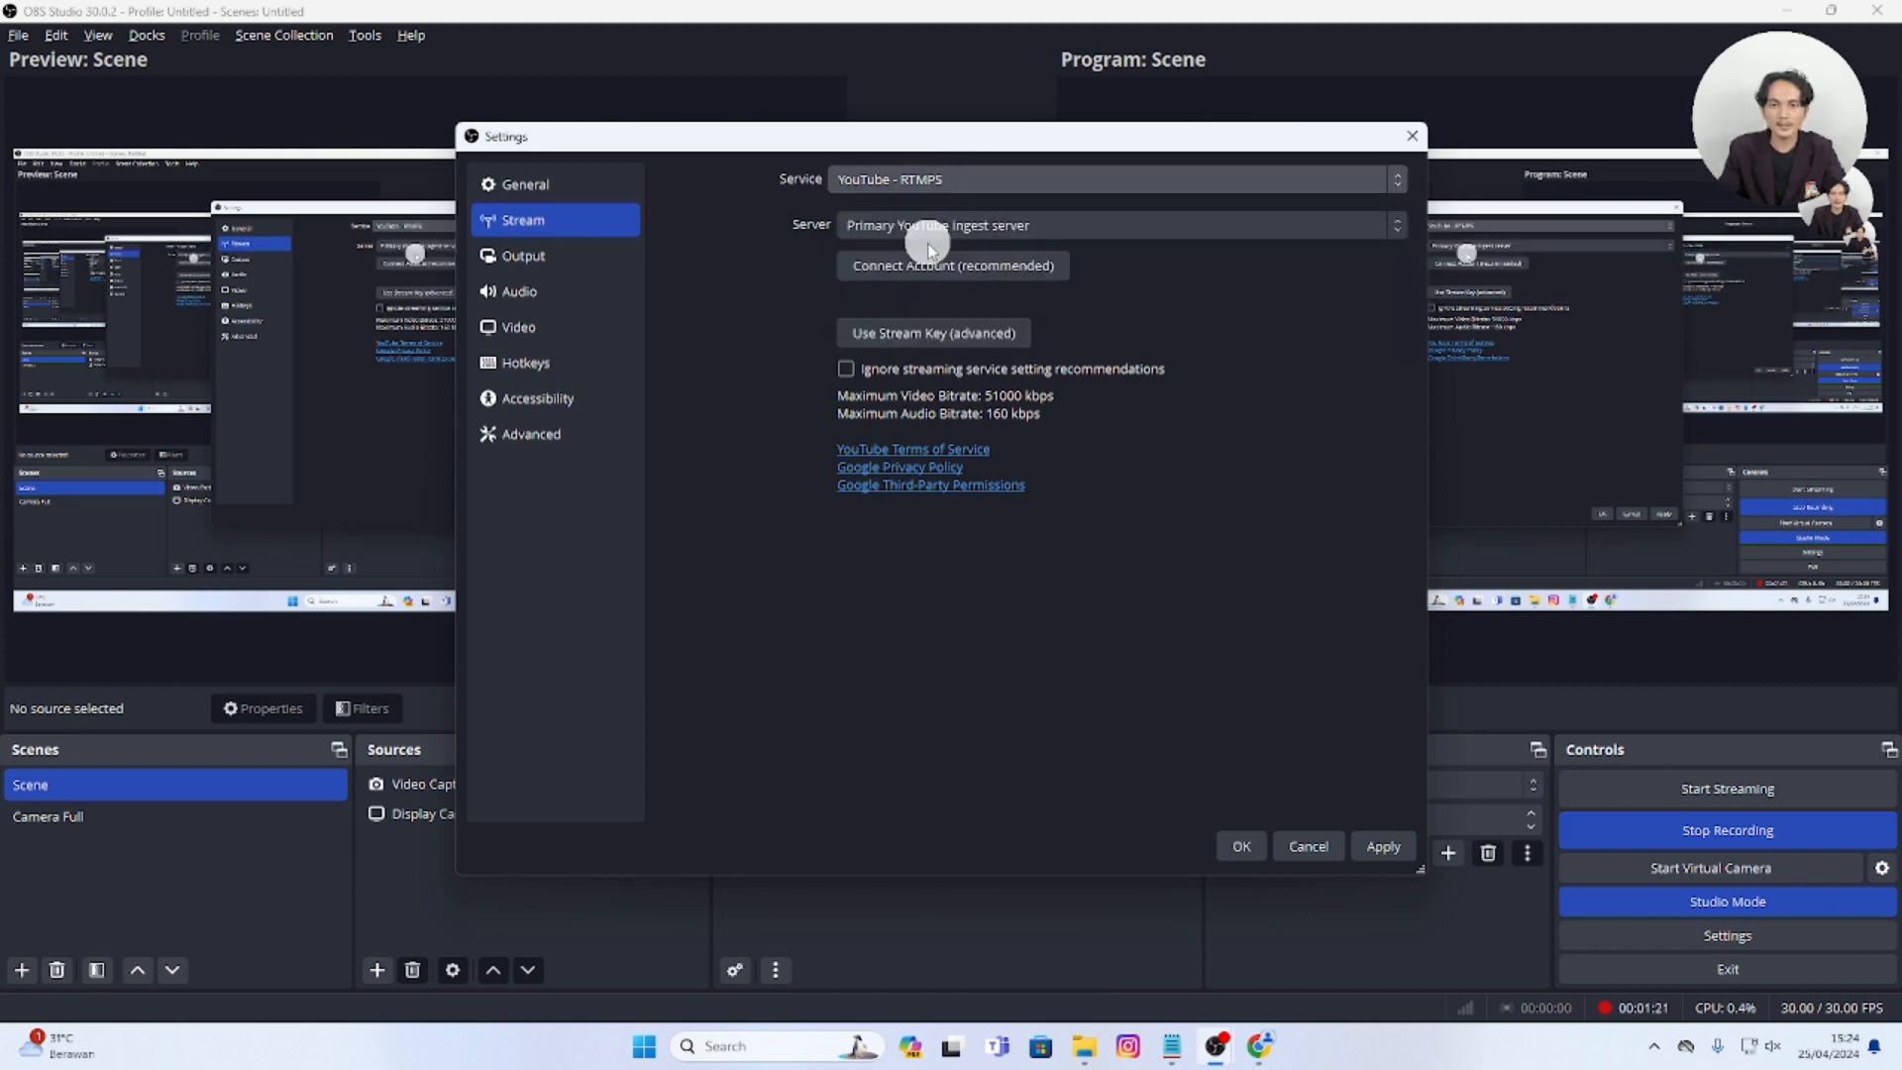
left_click(976, 337)
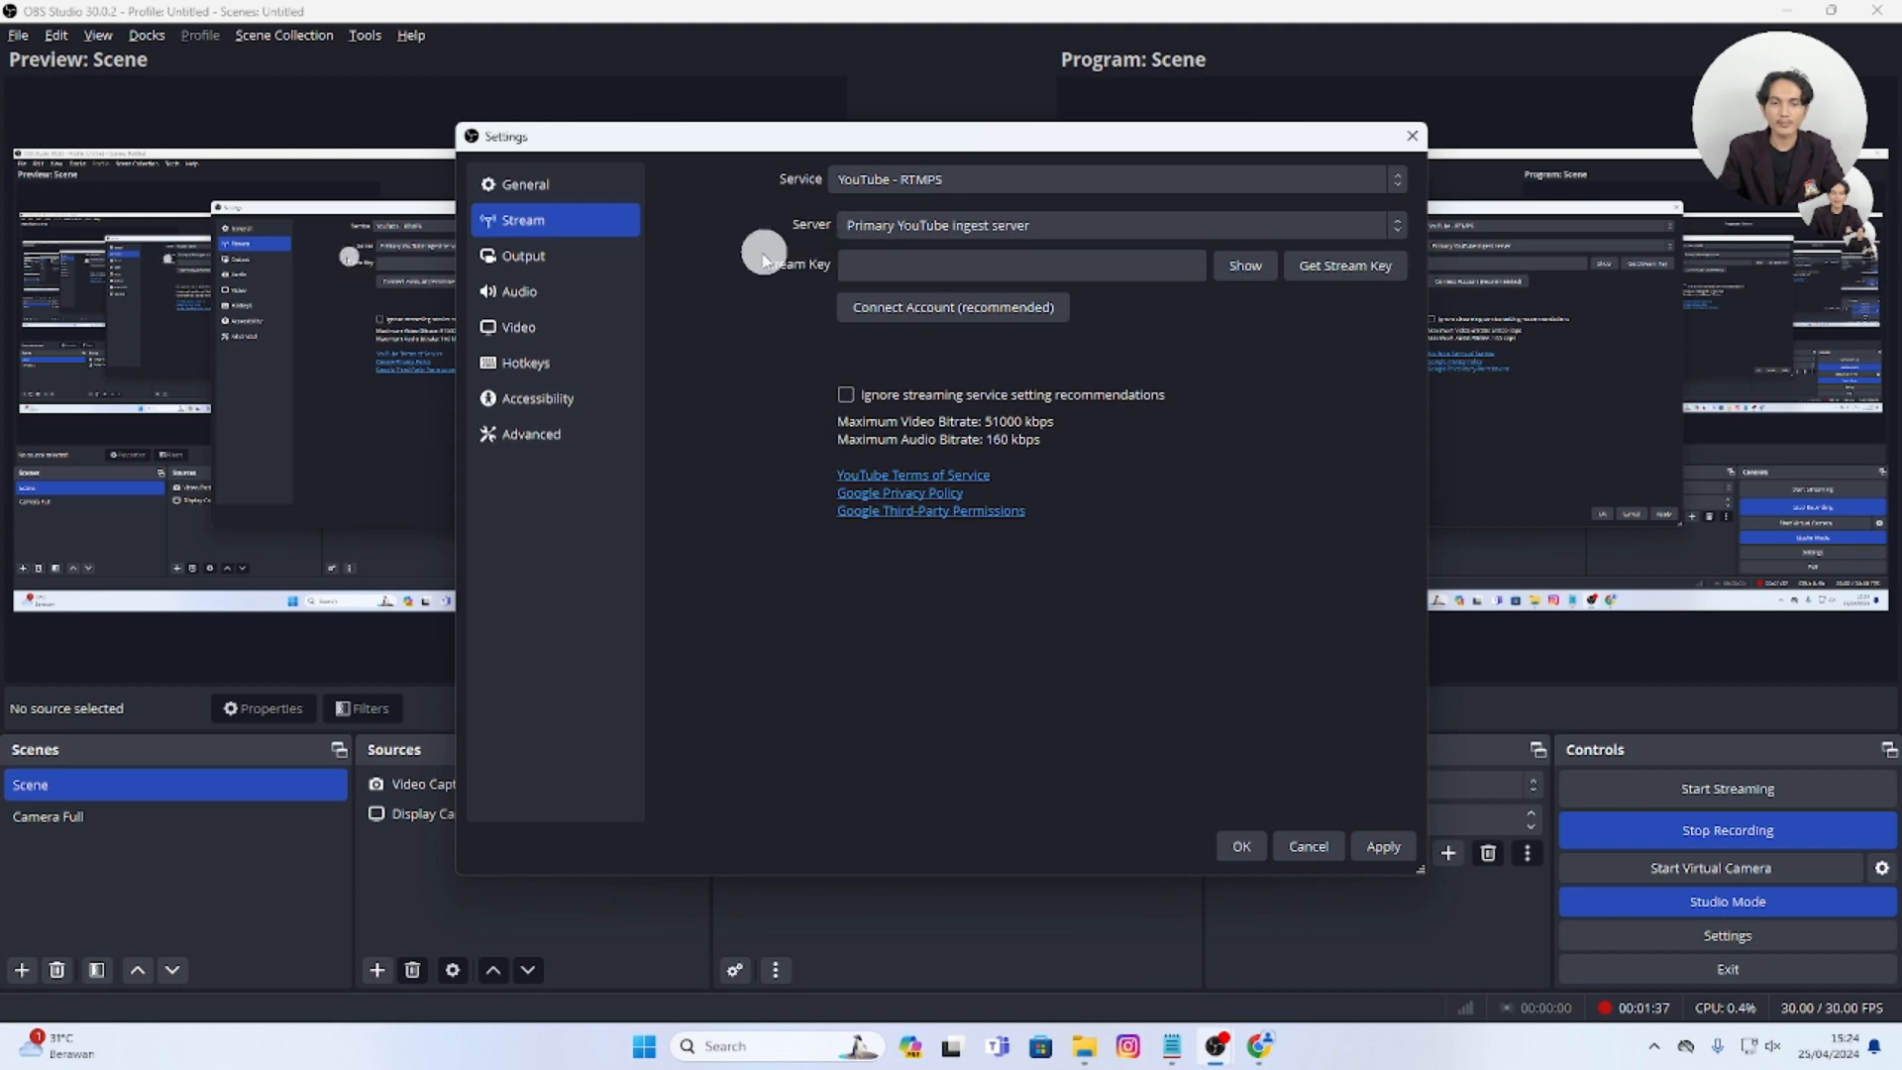
left_click(867, 265)
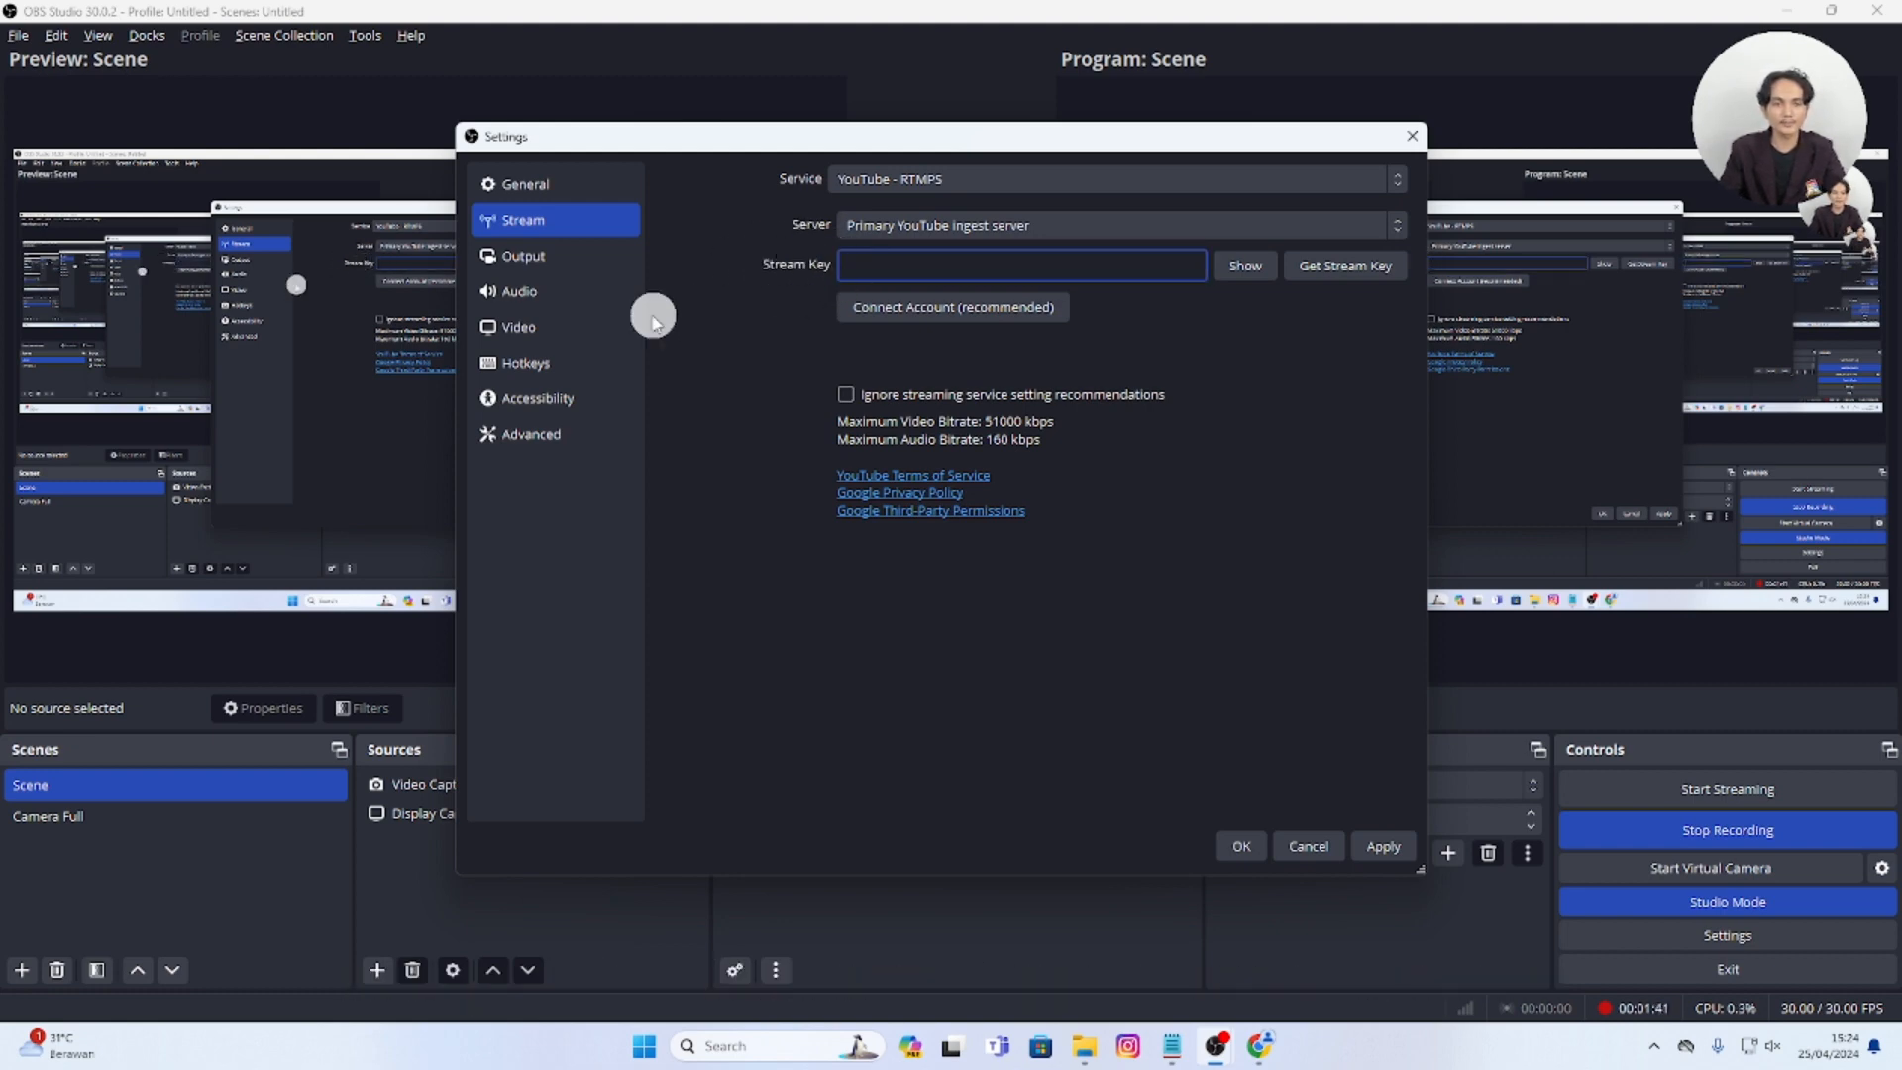
- Set the streaming video bitrate to 5000 Kbps in the Output settings
left_click(551, 260)
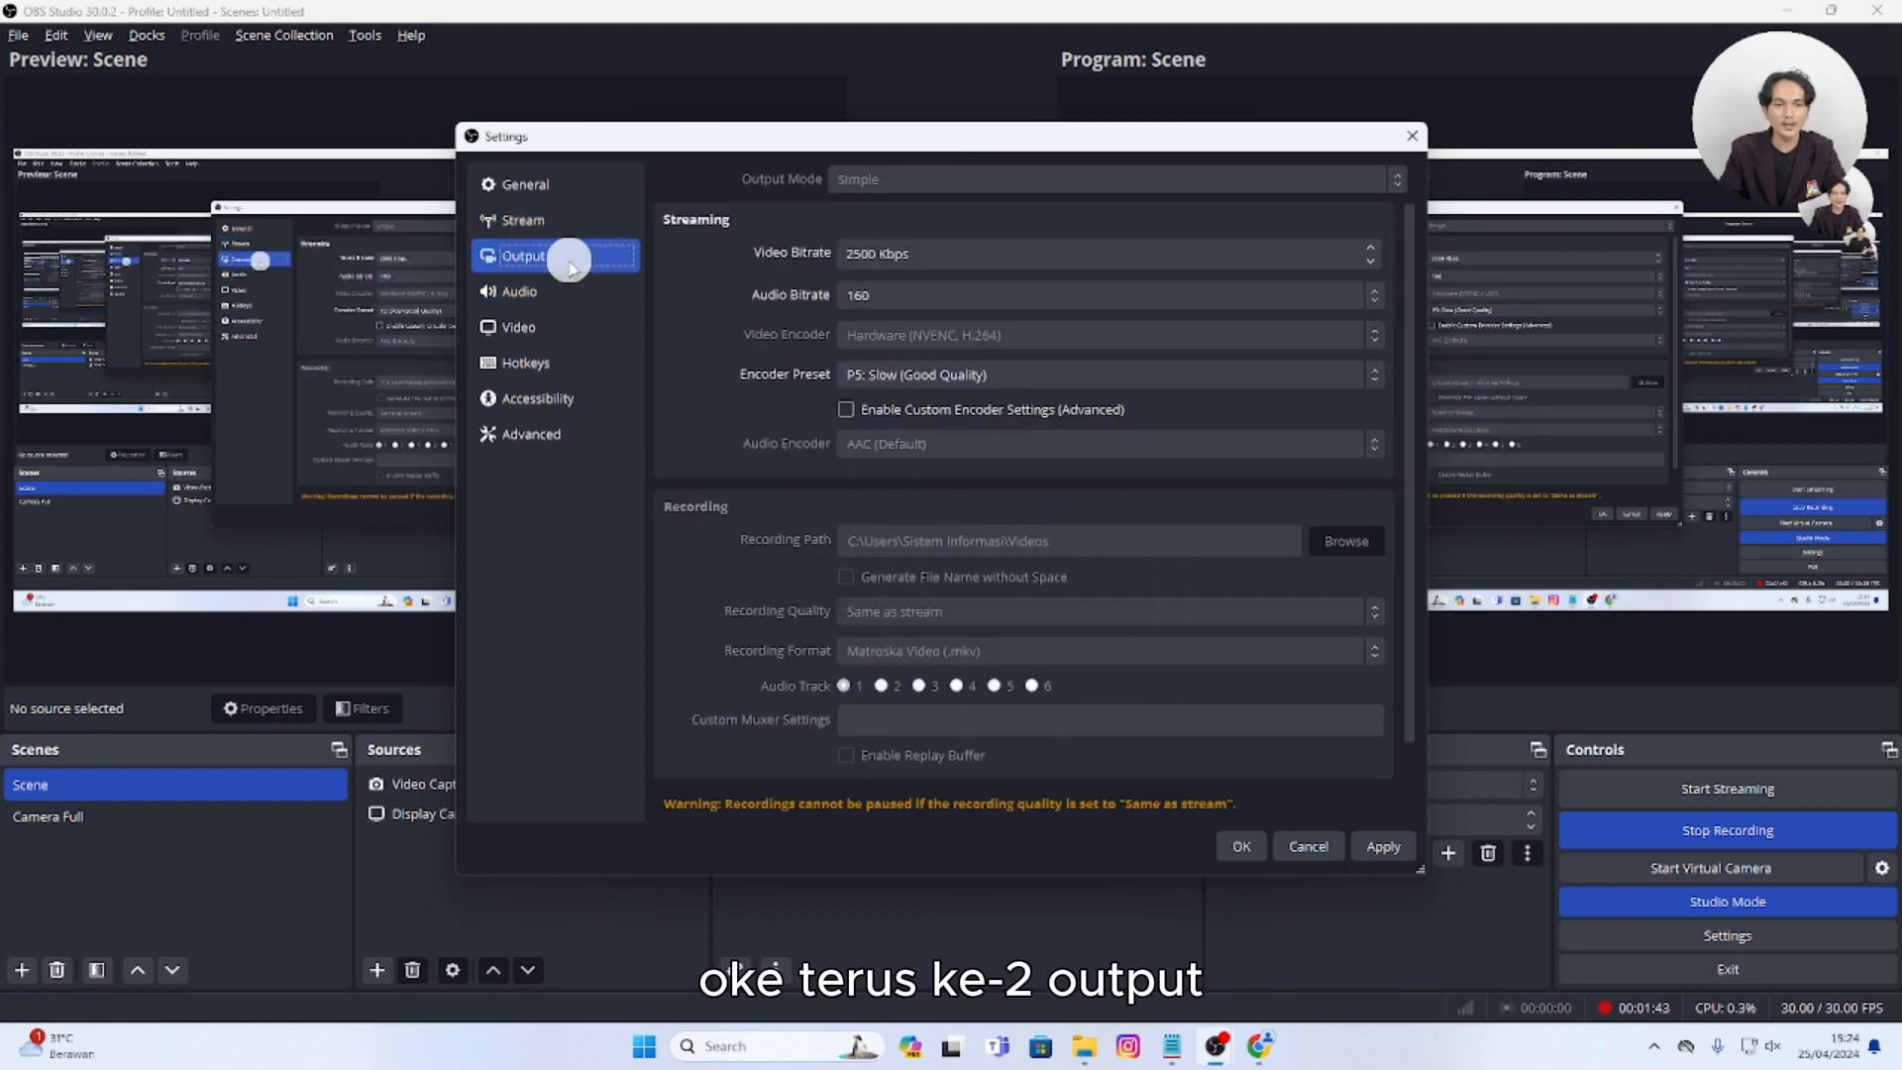
left_click(1026, 260)
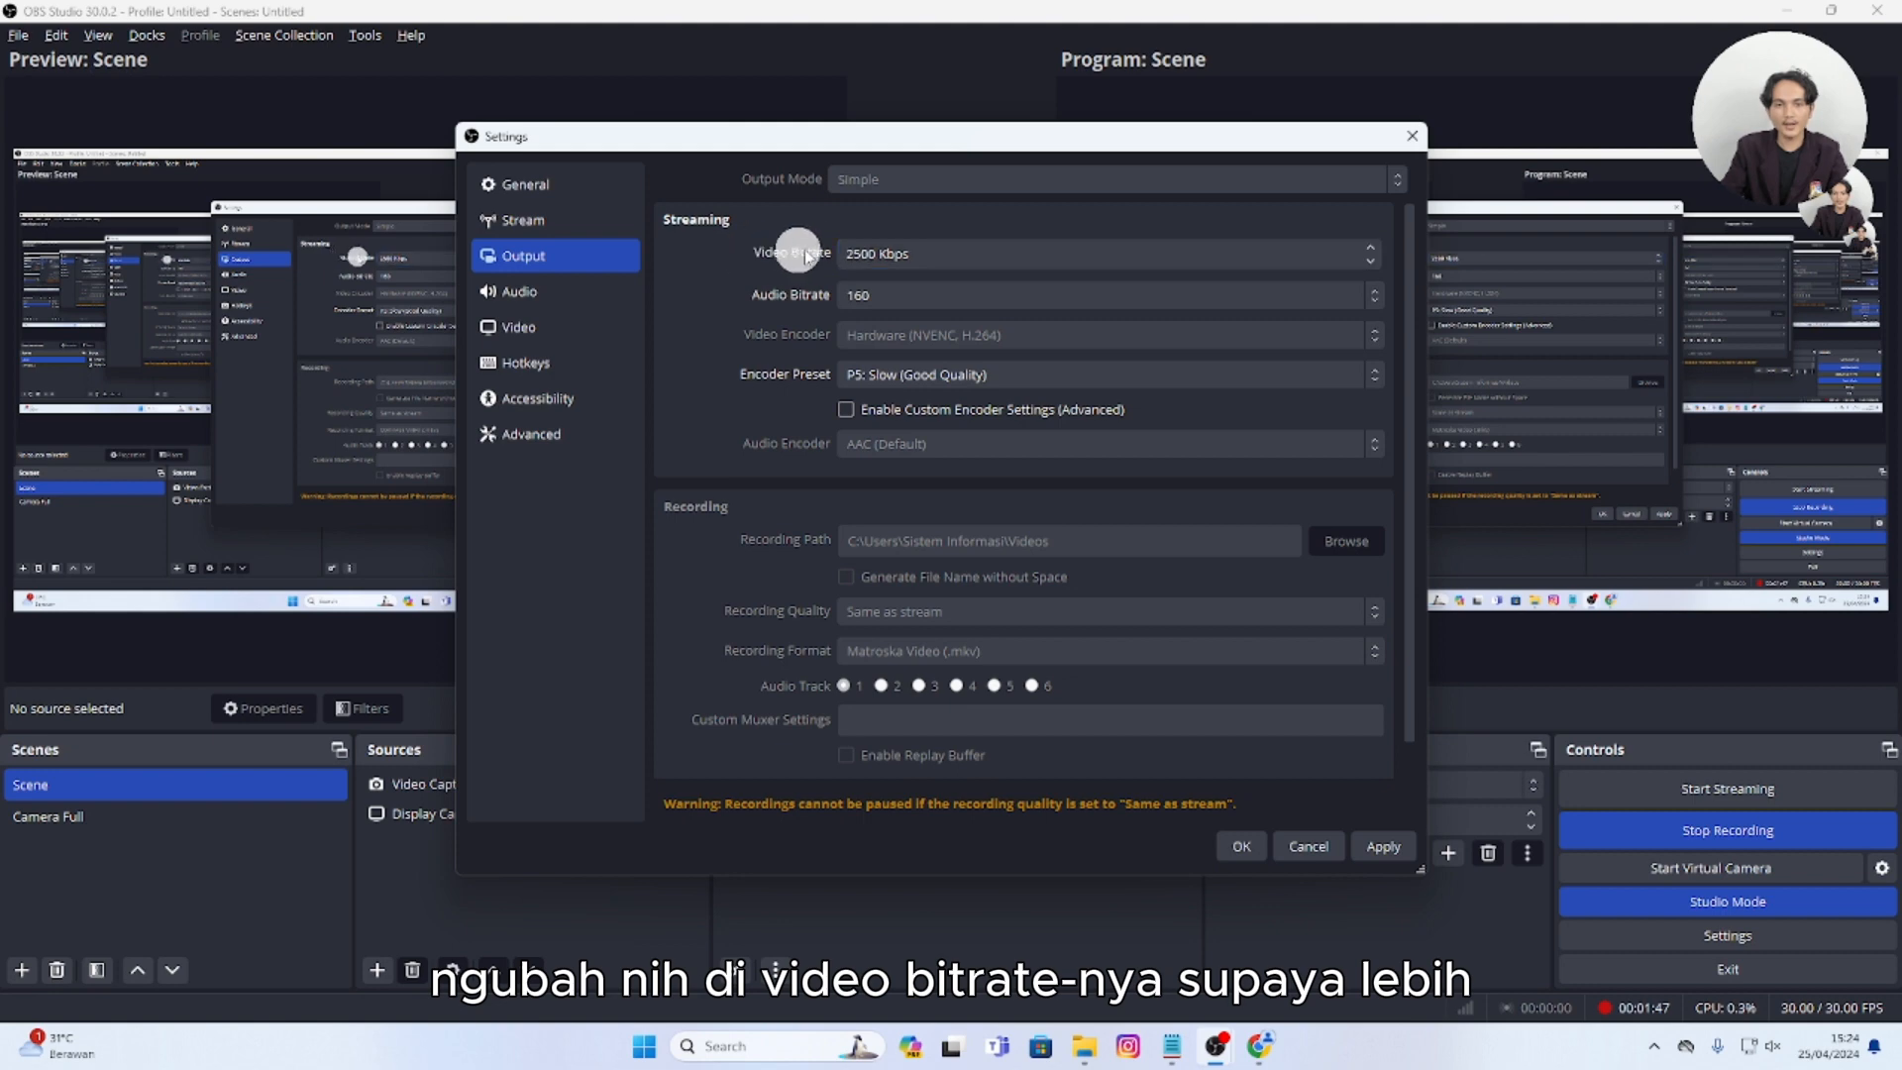
left_click(869, 256)
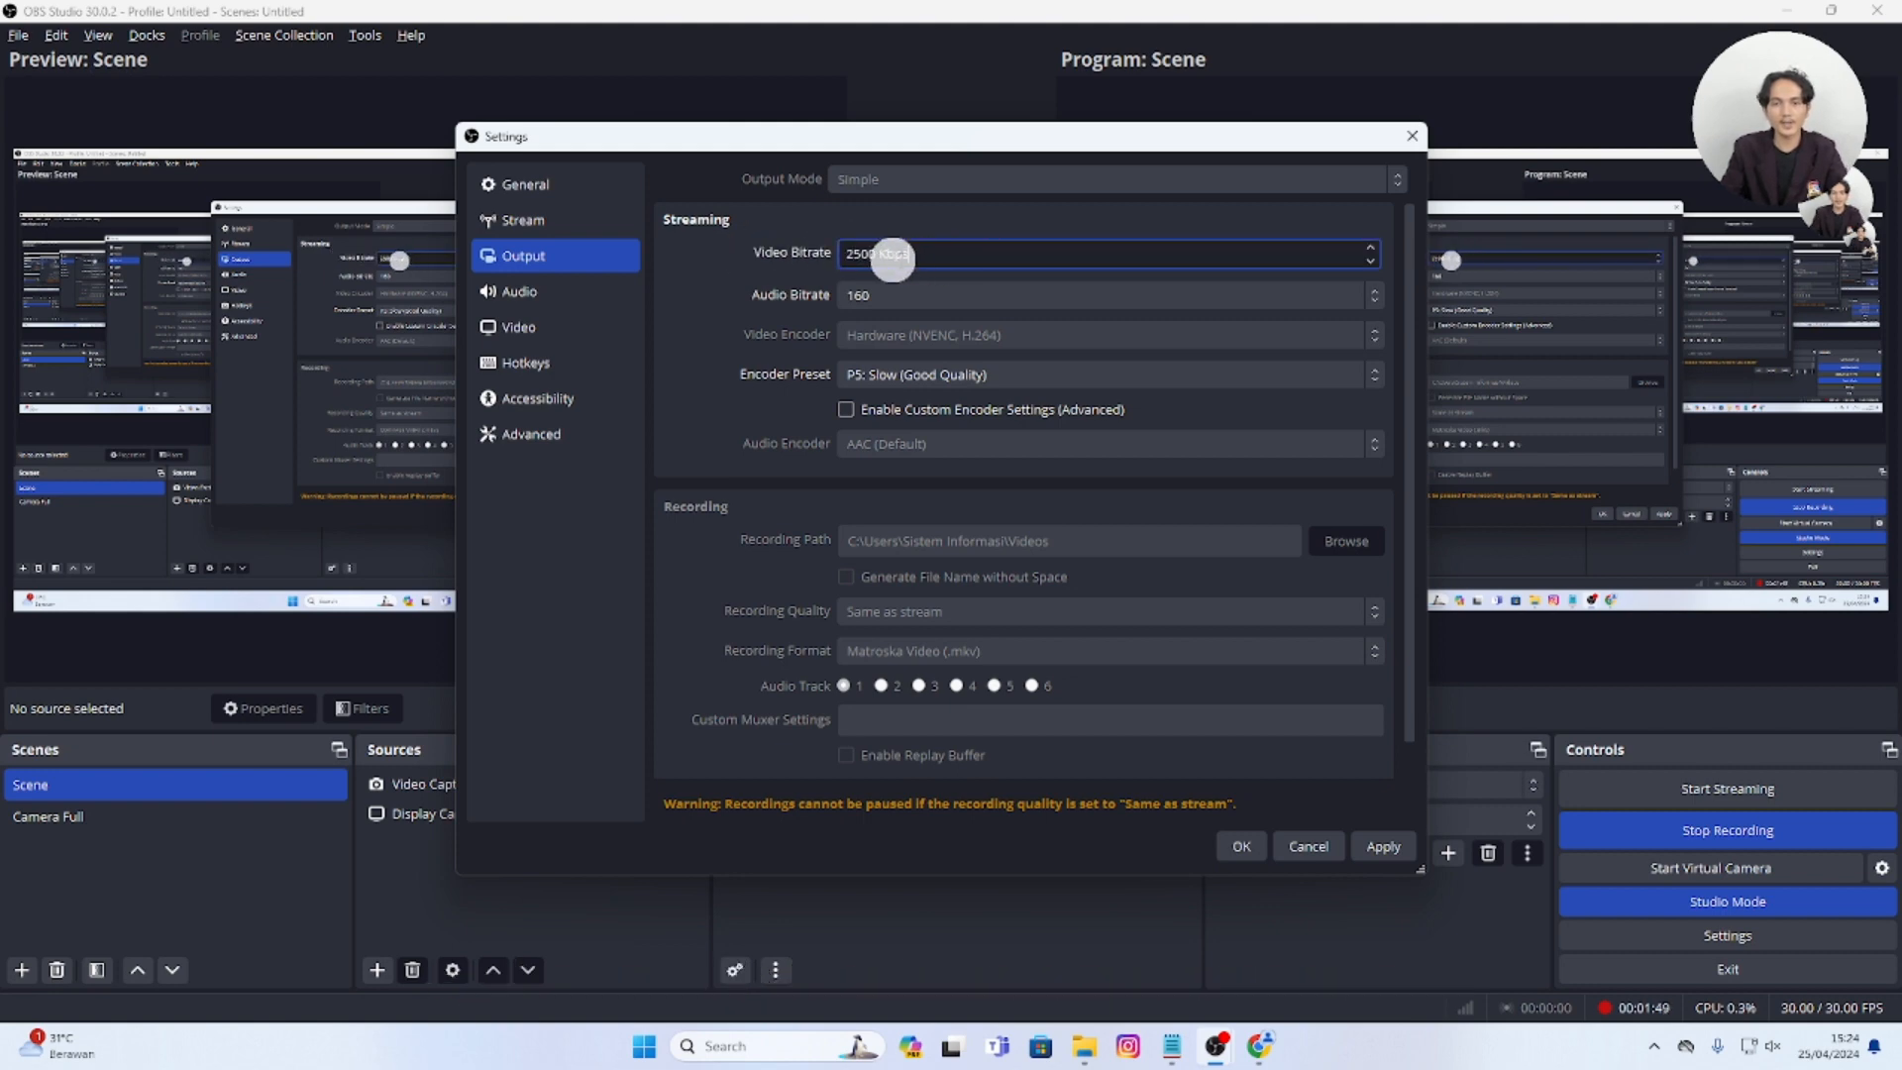
left_click_drag(874, 256, 833, 256)
left_click(847, 257)
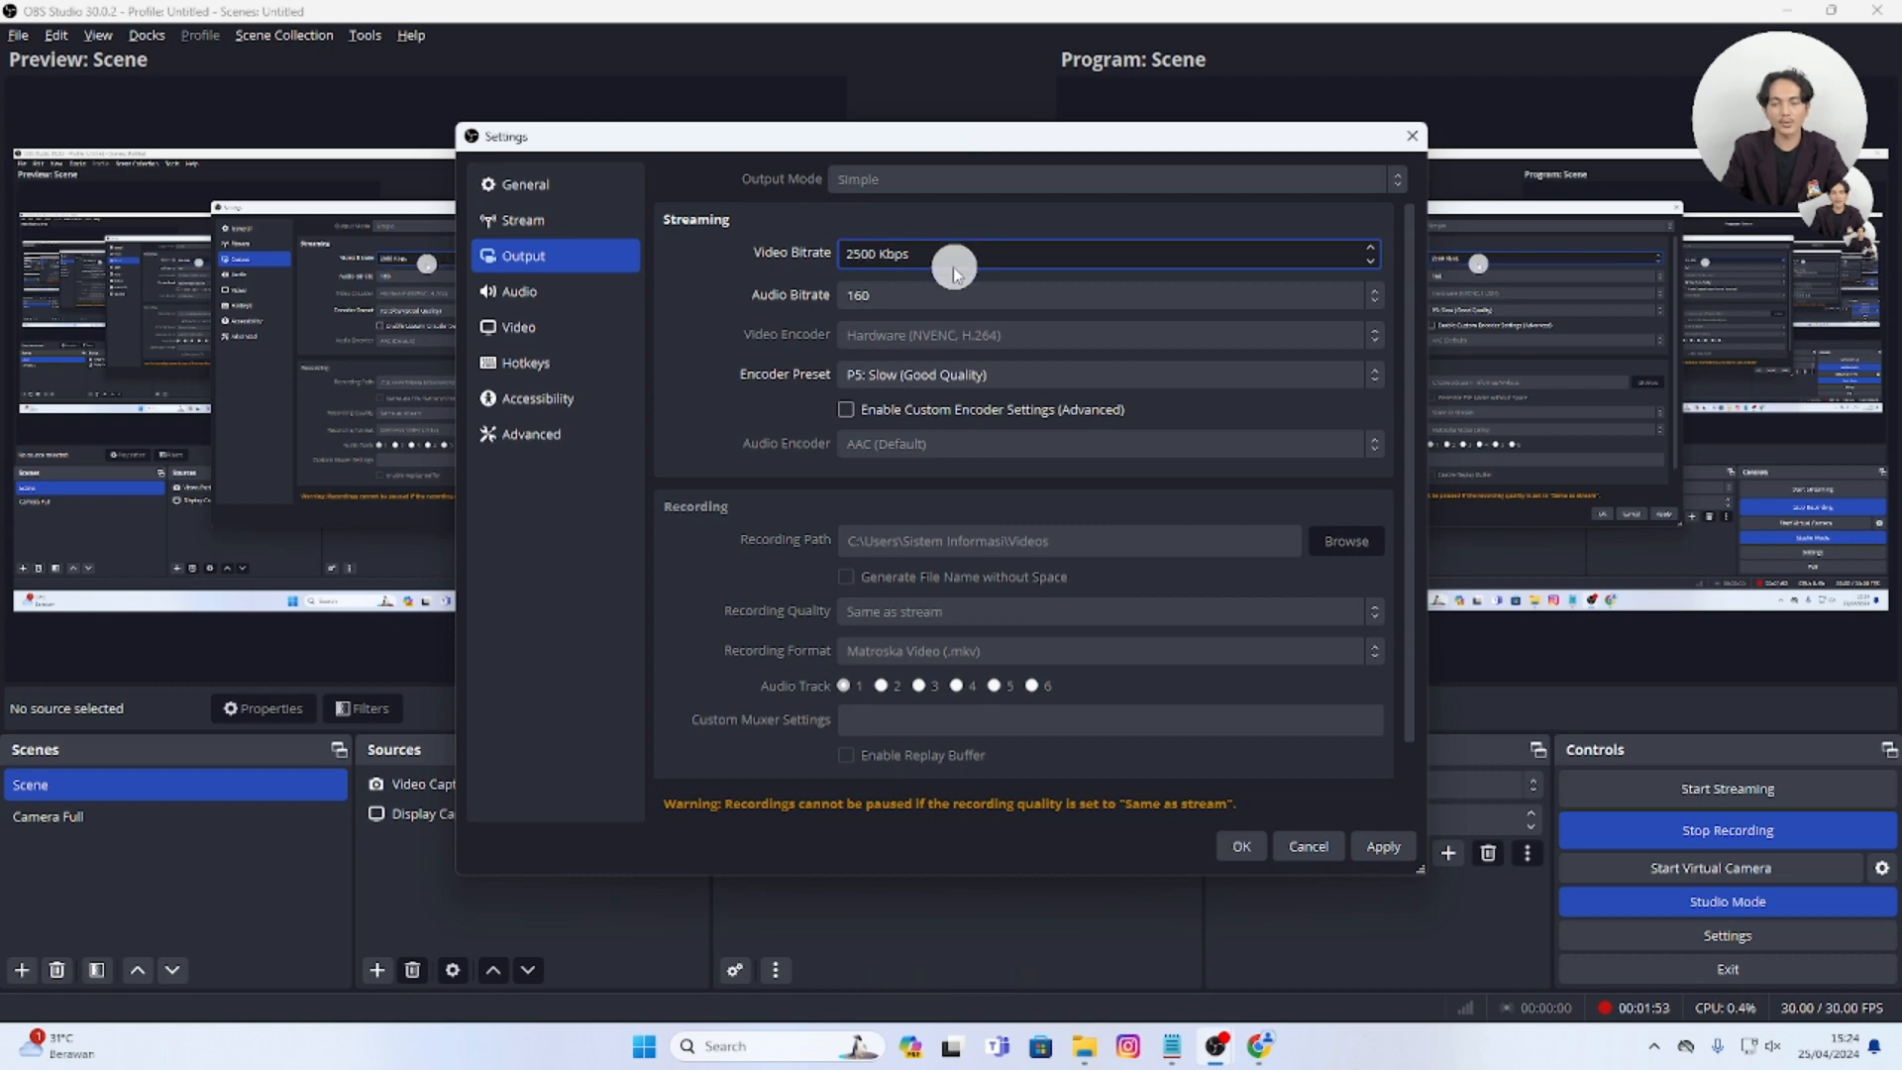
left_click_drag(872, 255, 959, 261)
double_click(863, 256)
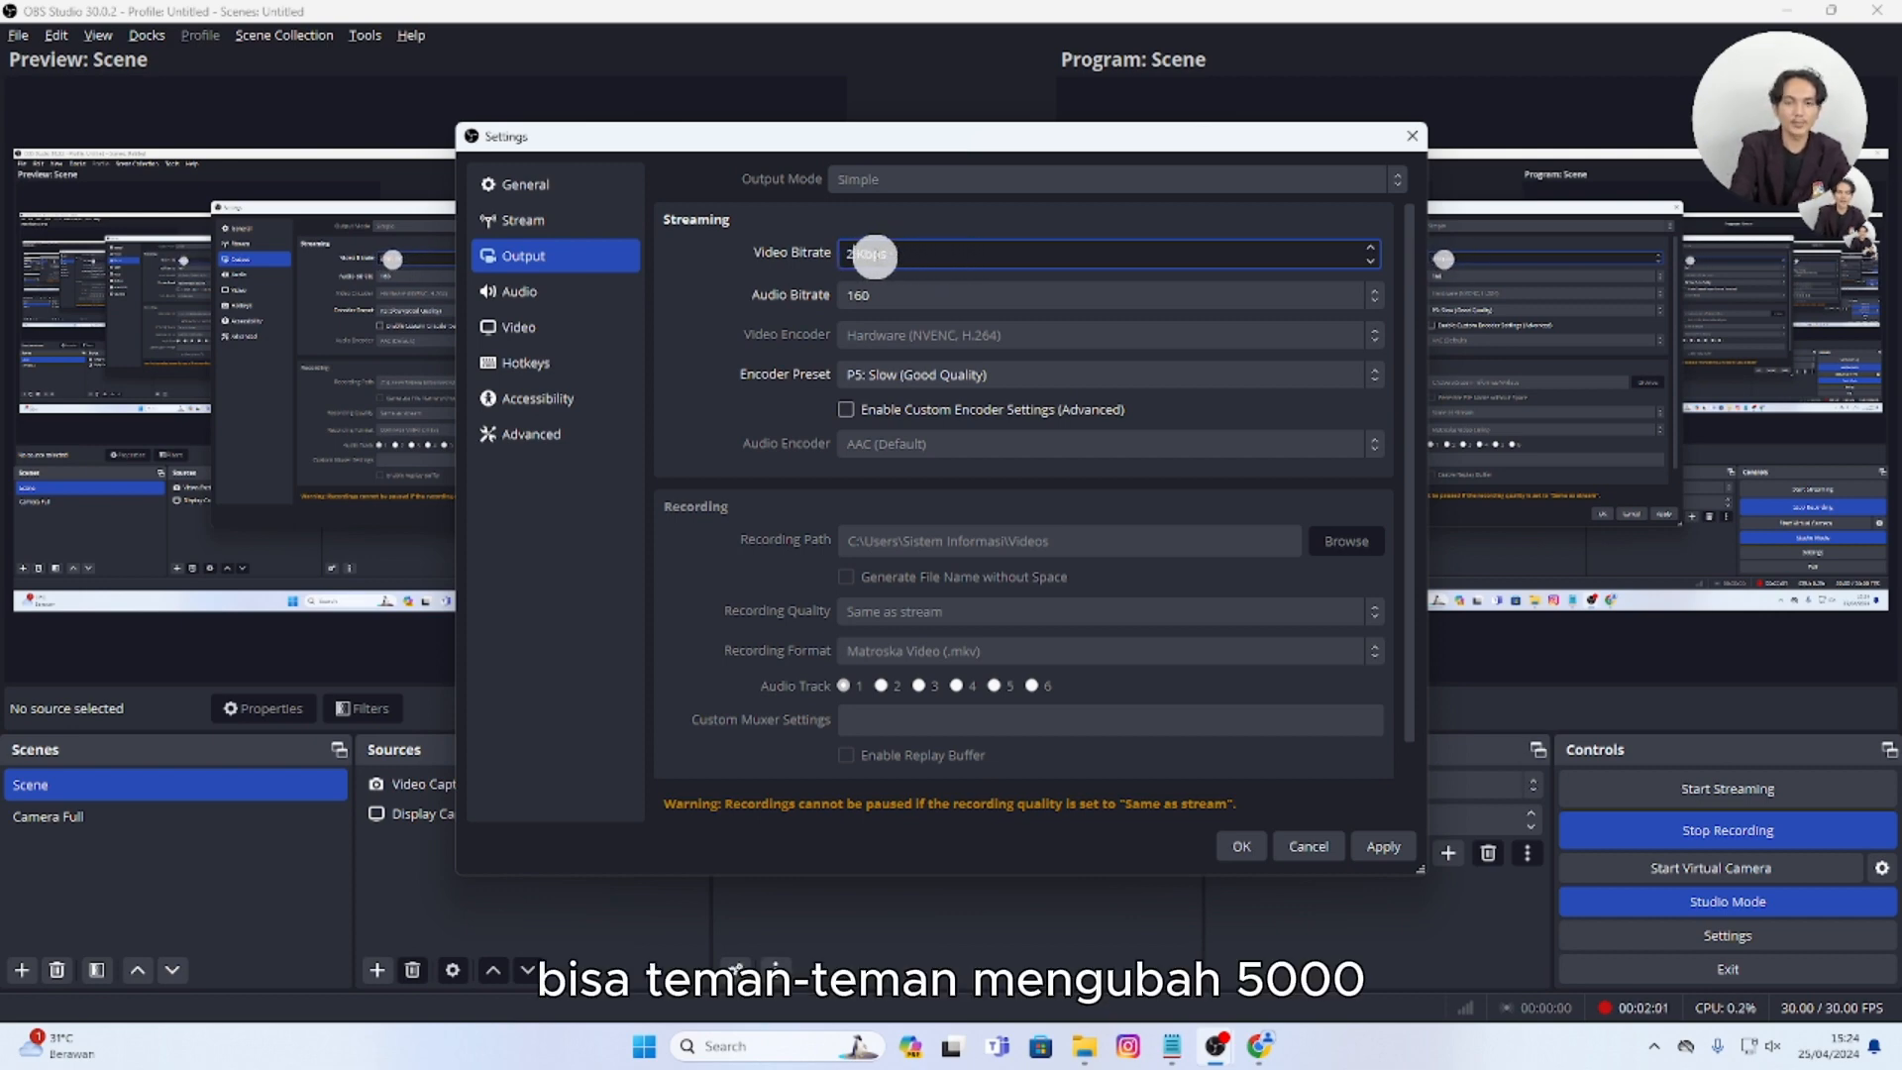
type("5000")
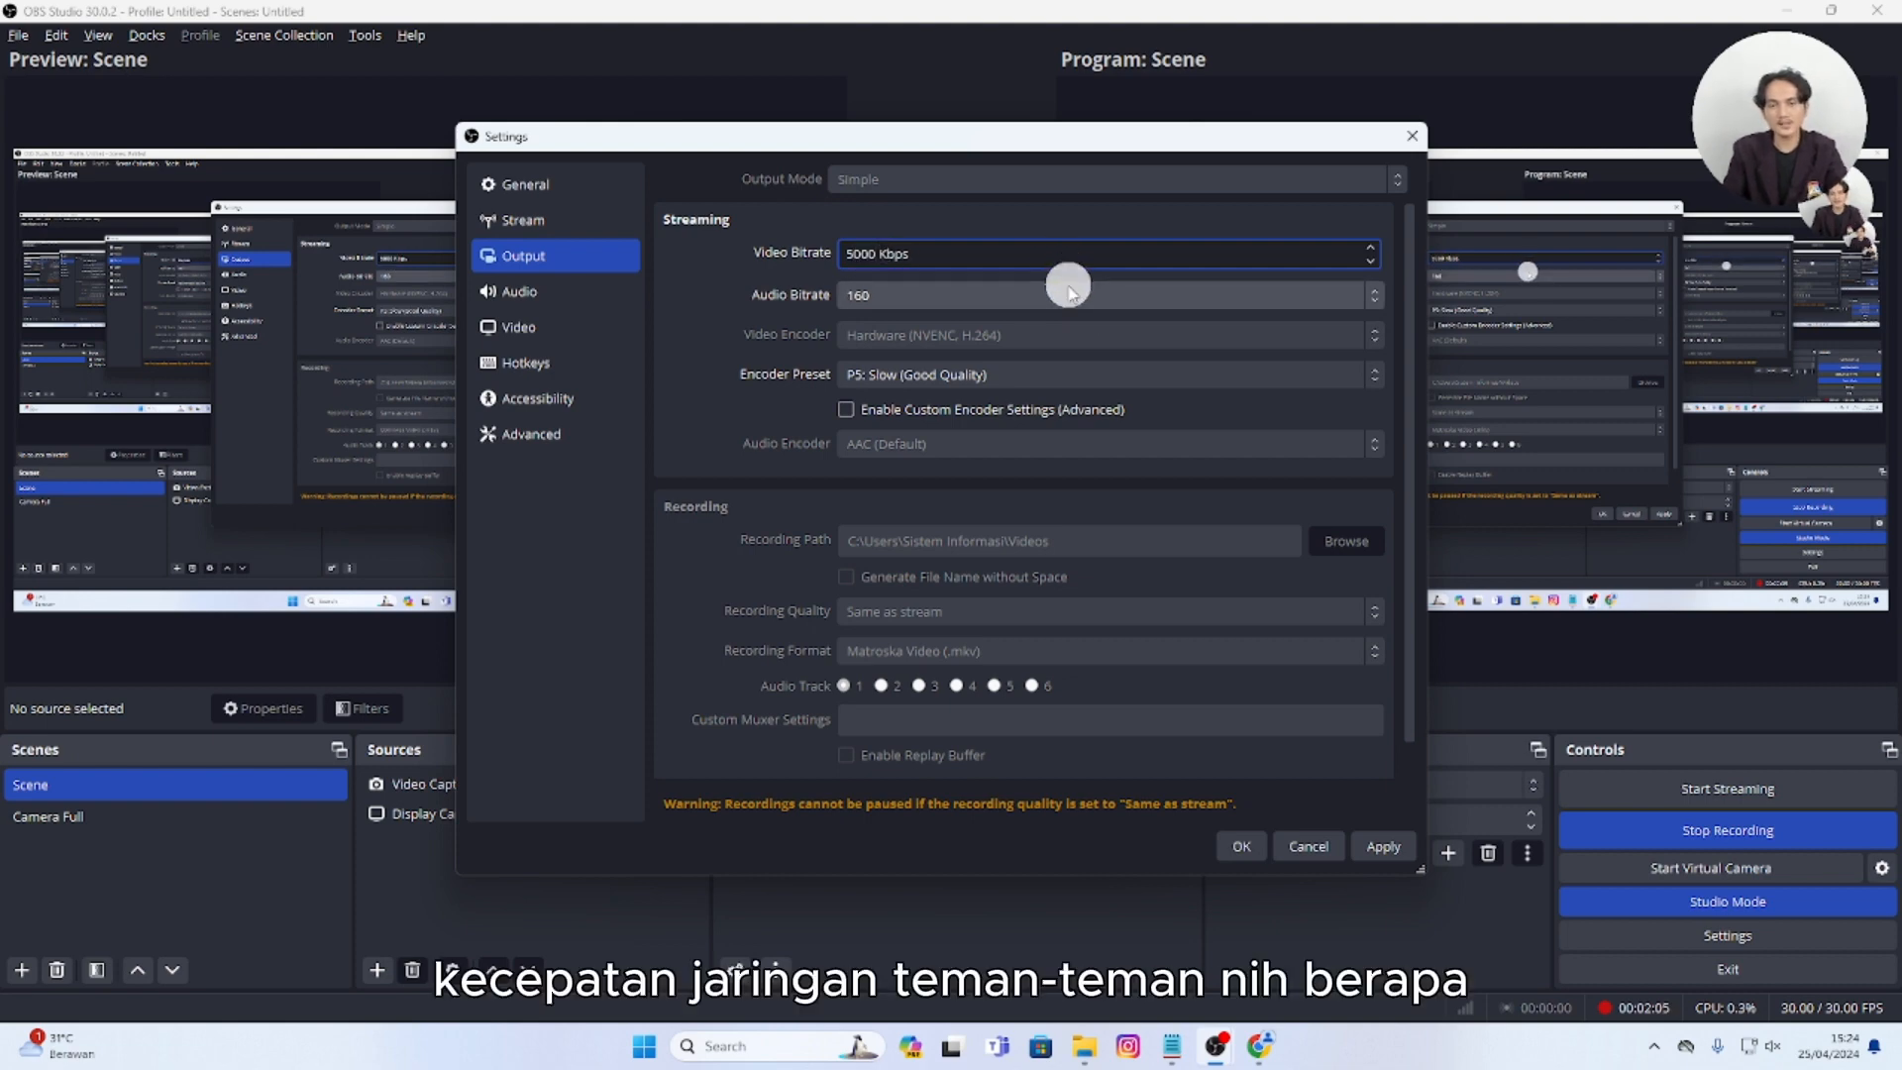
left_click(985, 258)
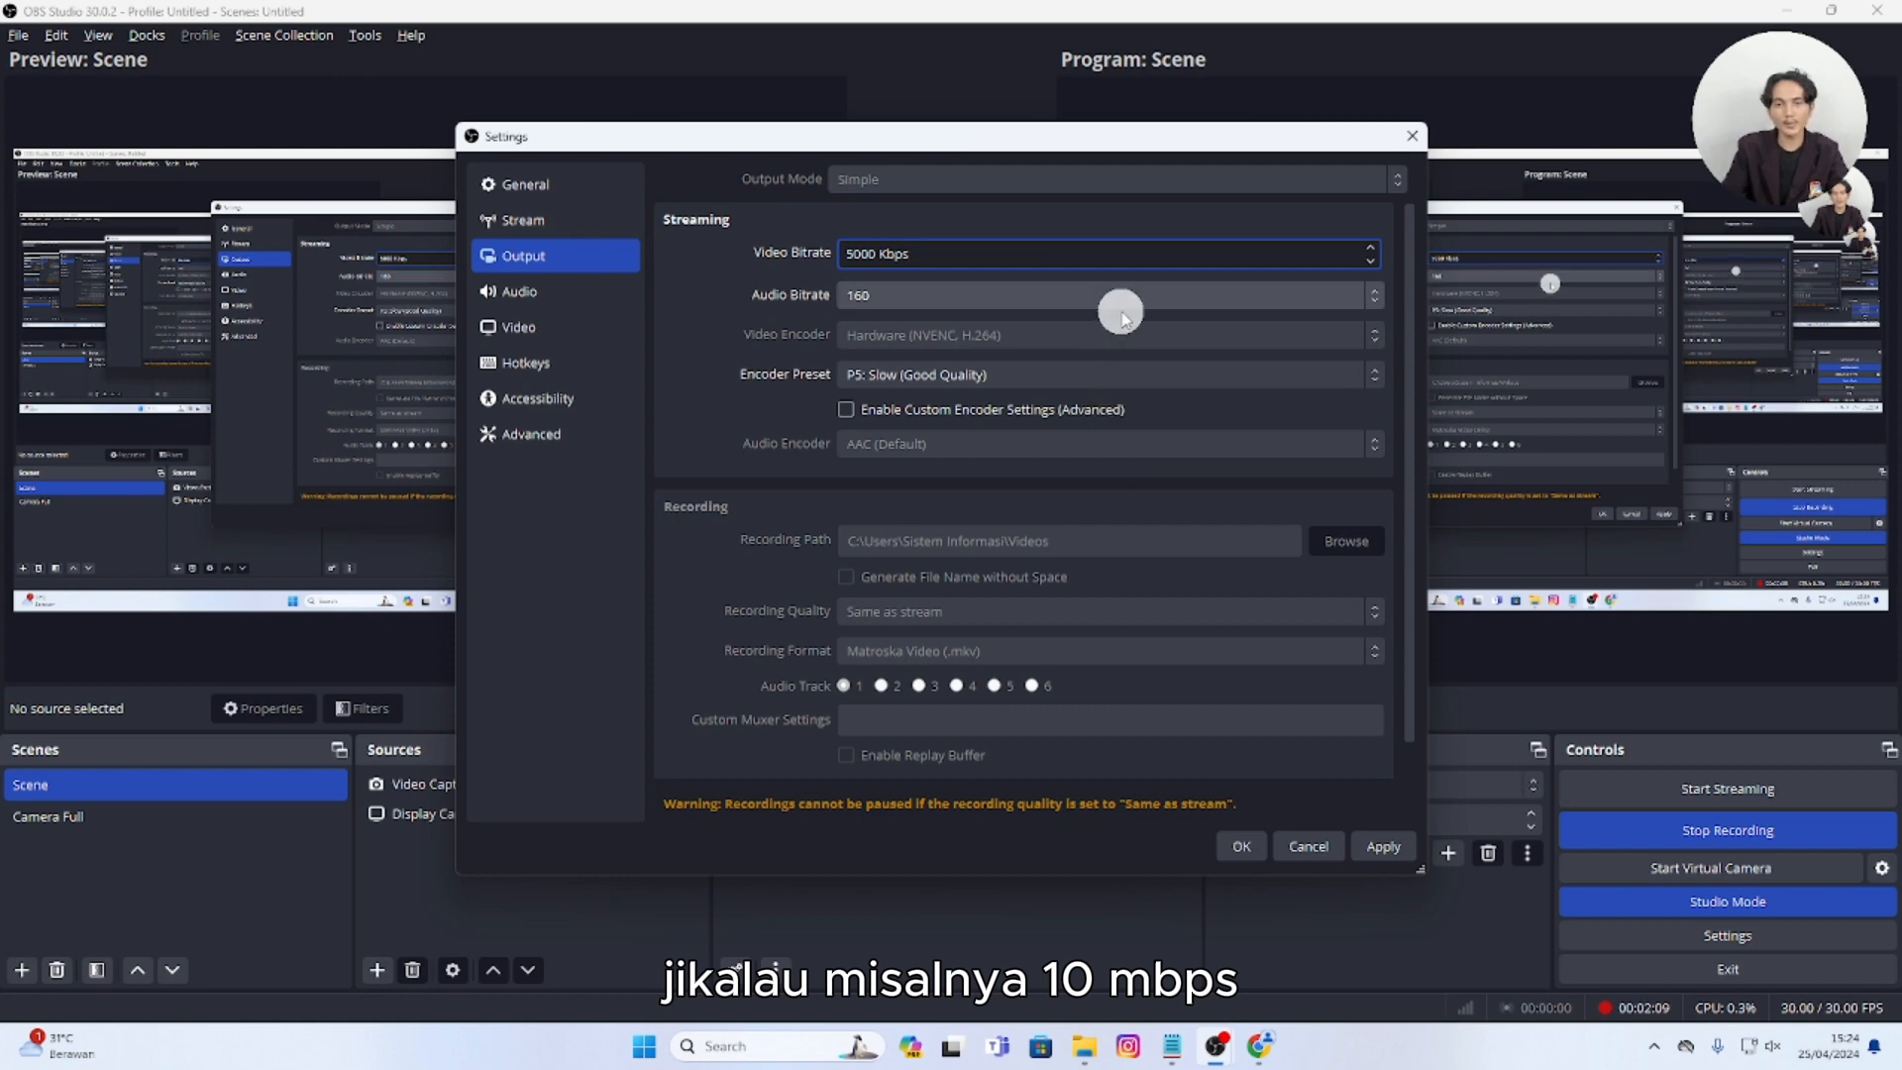
- Change the streaming video bitrate to 8000 Kbps
left_click_drag(873, 253, 825, 257)
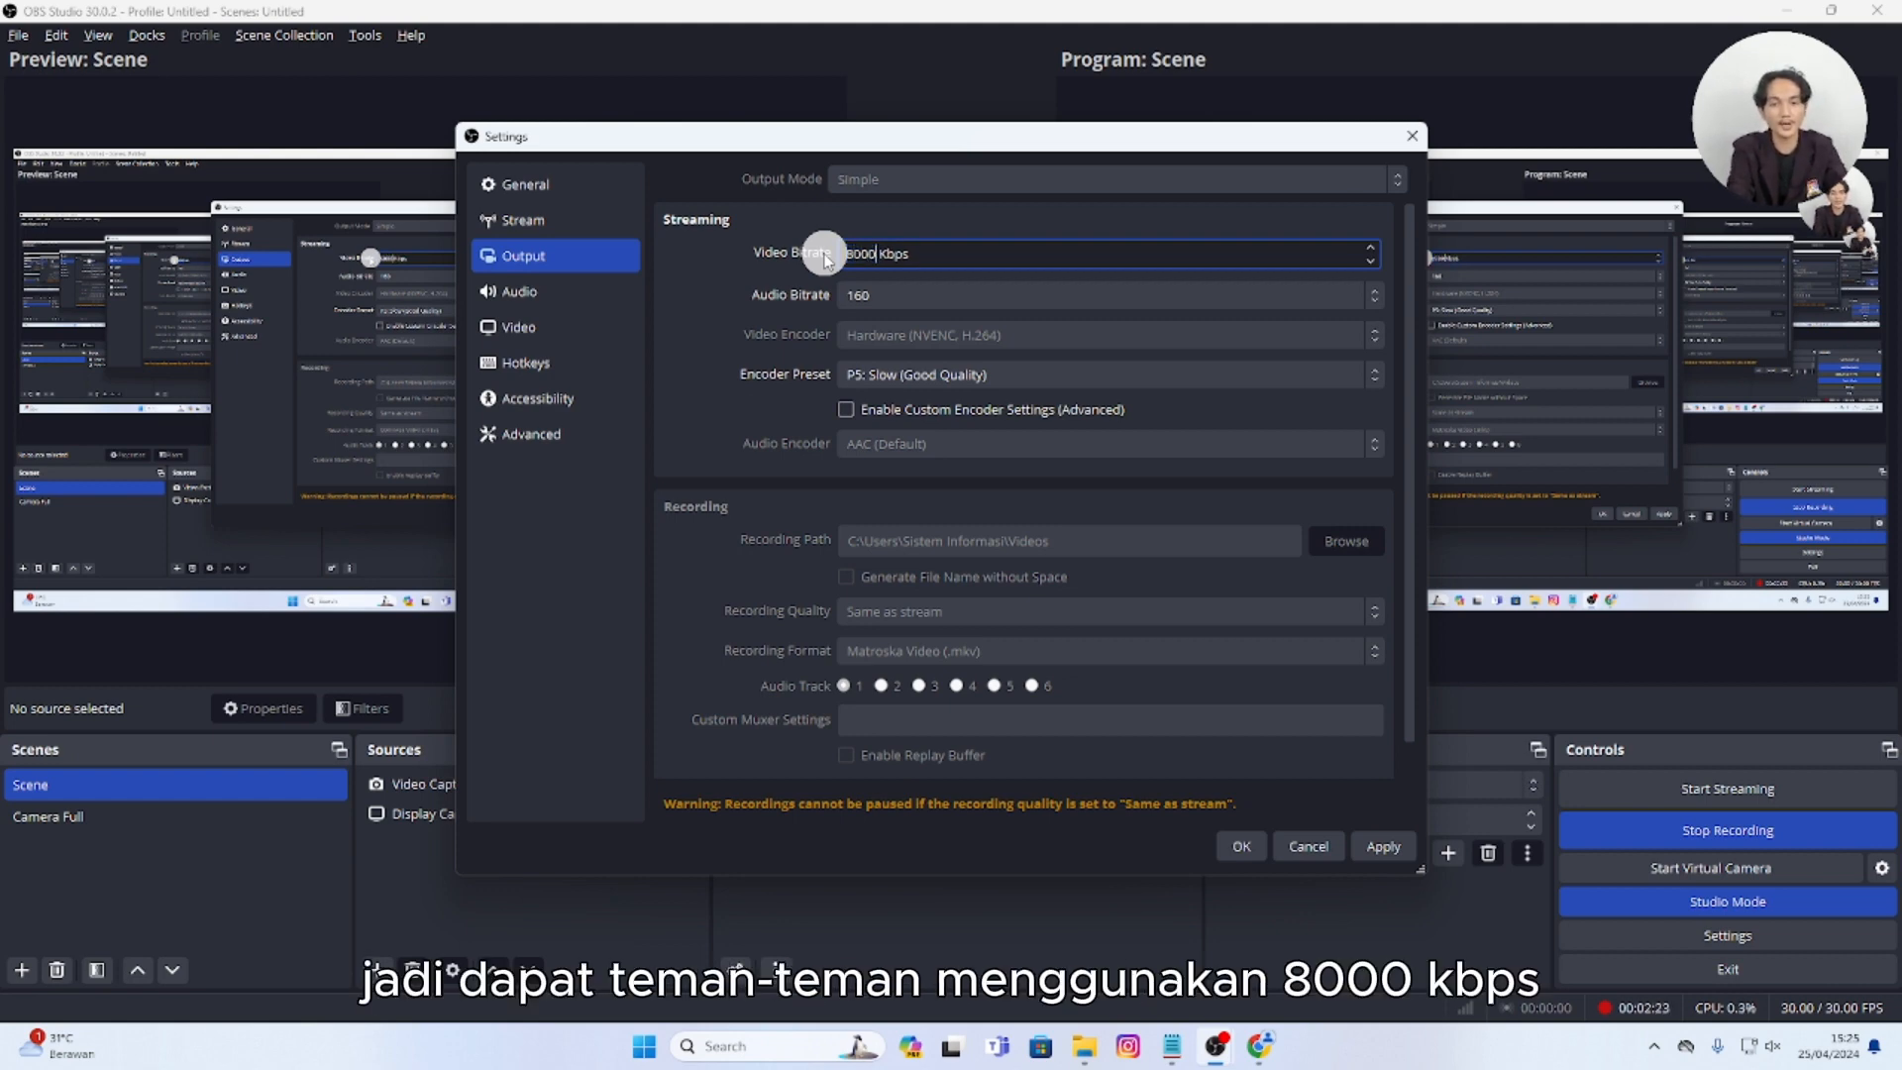
left_click(1000, 258)
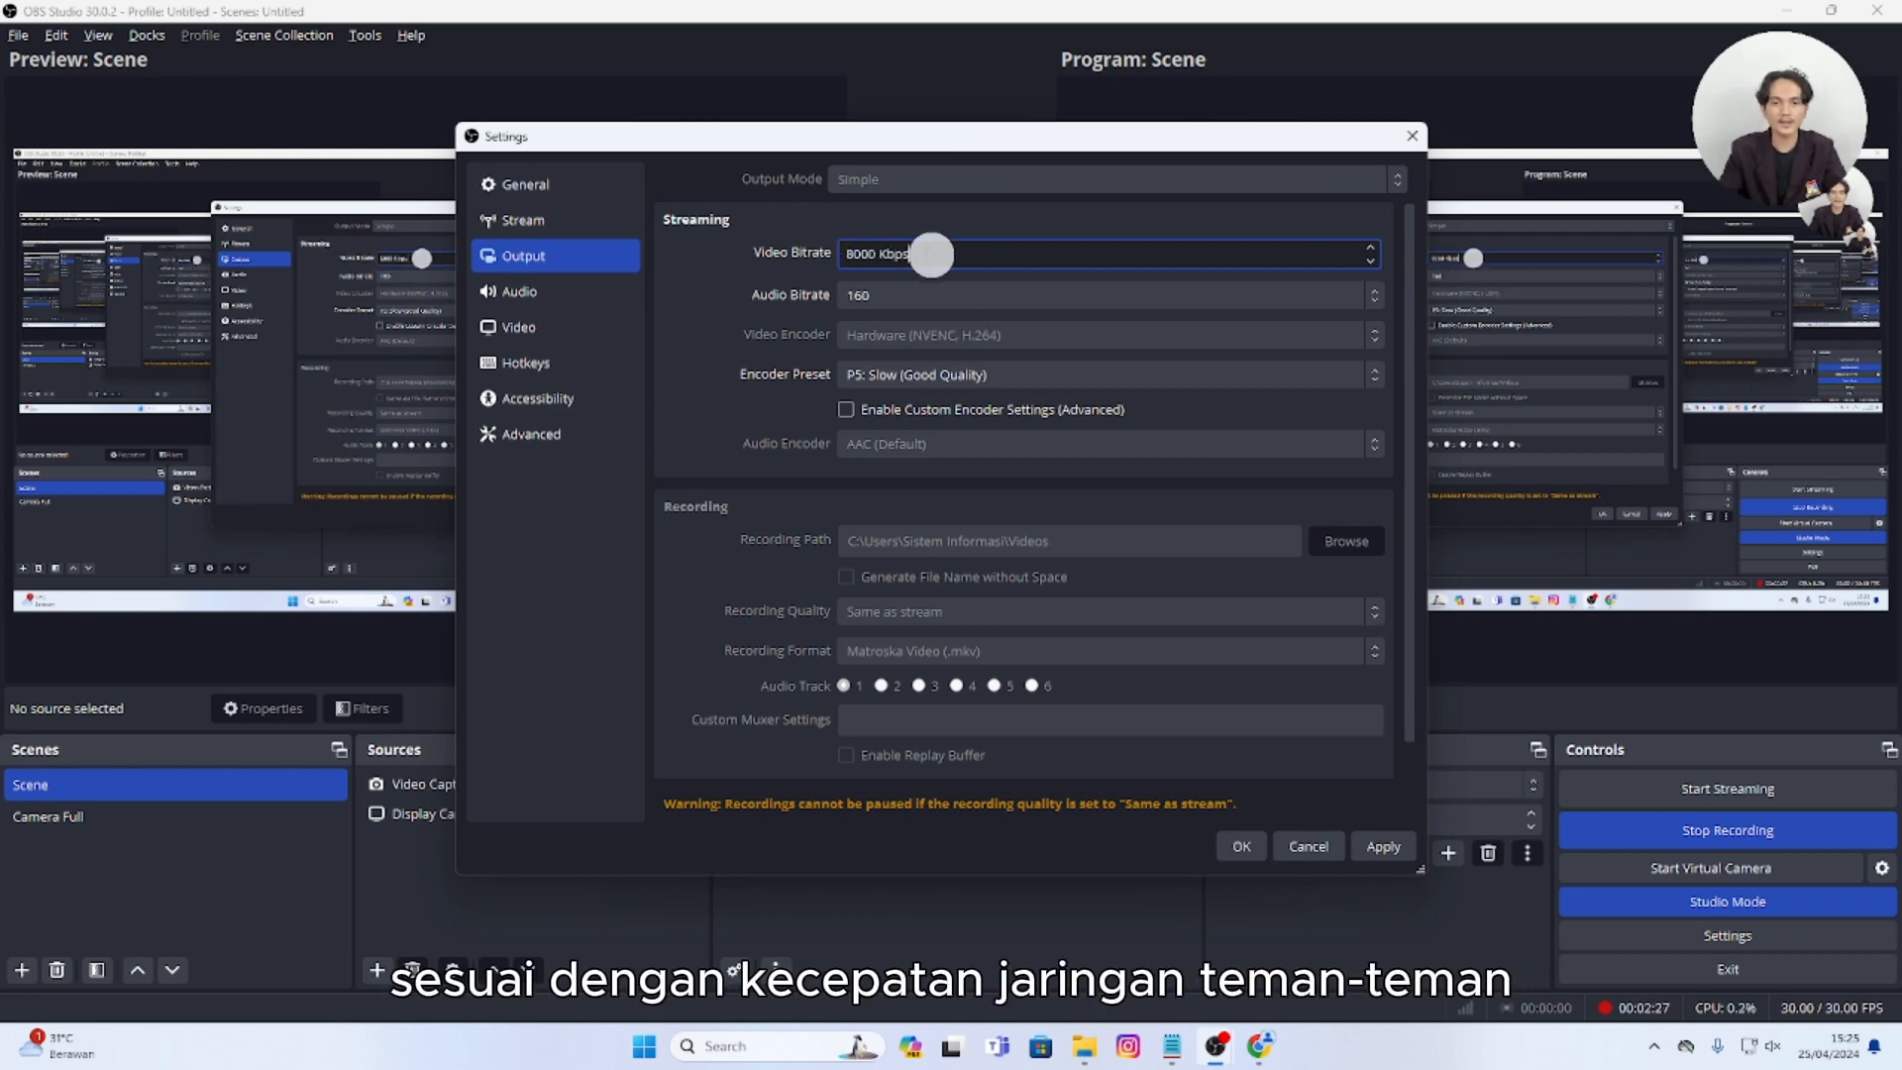
left_click_drag(913, 256, 841, 255)
- Switch to Chrome, search for "speed test" in a new tab and run the connection test on speedtest.net, dismissing its location request
mouse_move(1265, 1053)
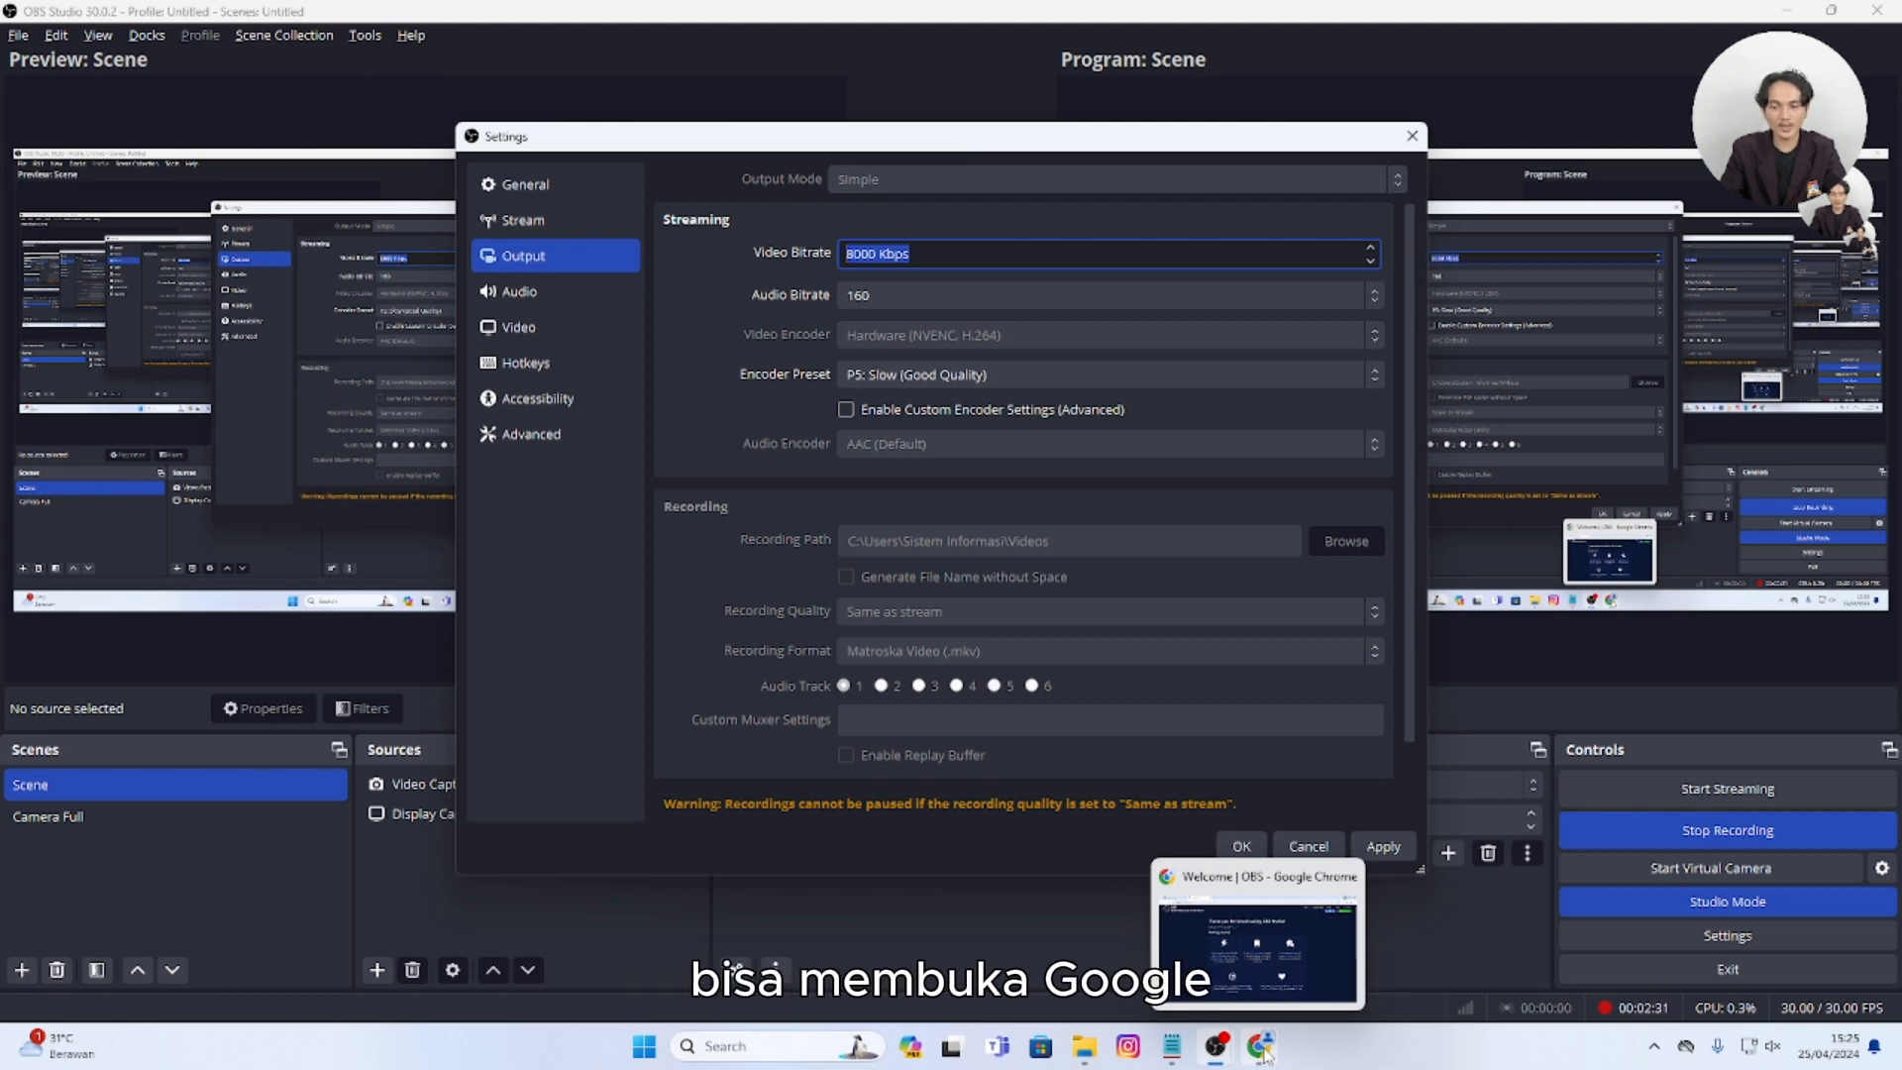
left_click(1265, 1054)
key("ctrl+t")
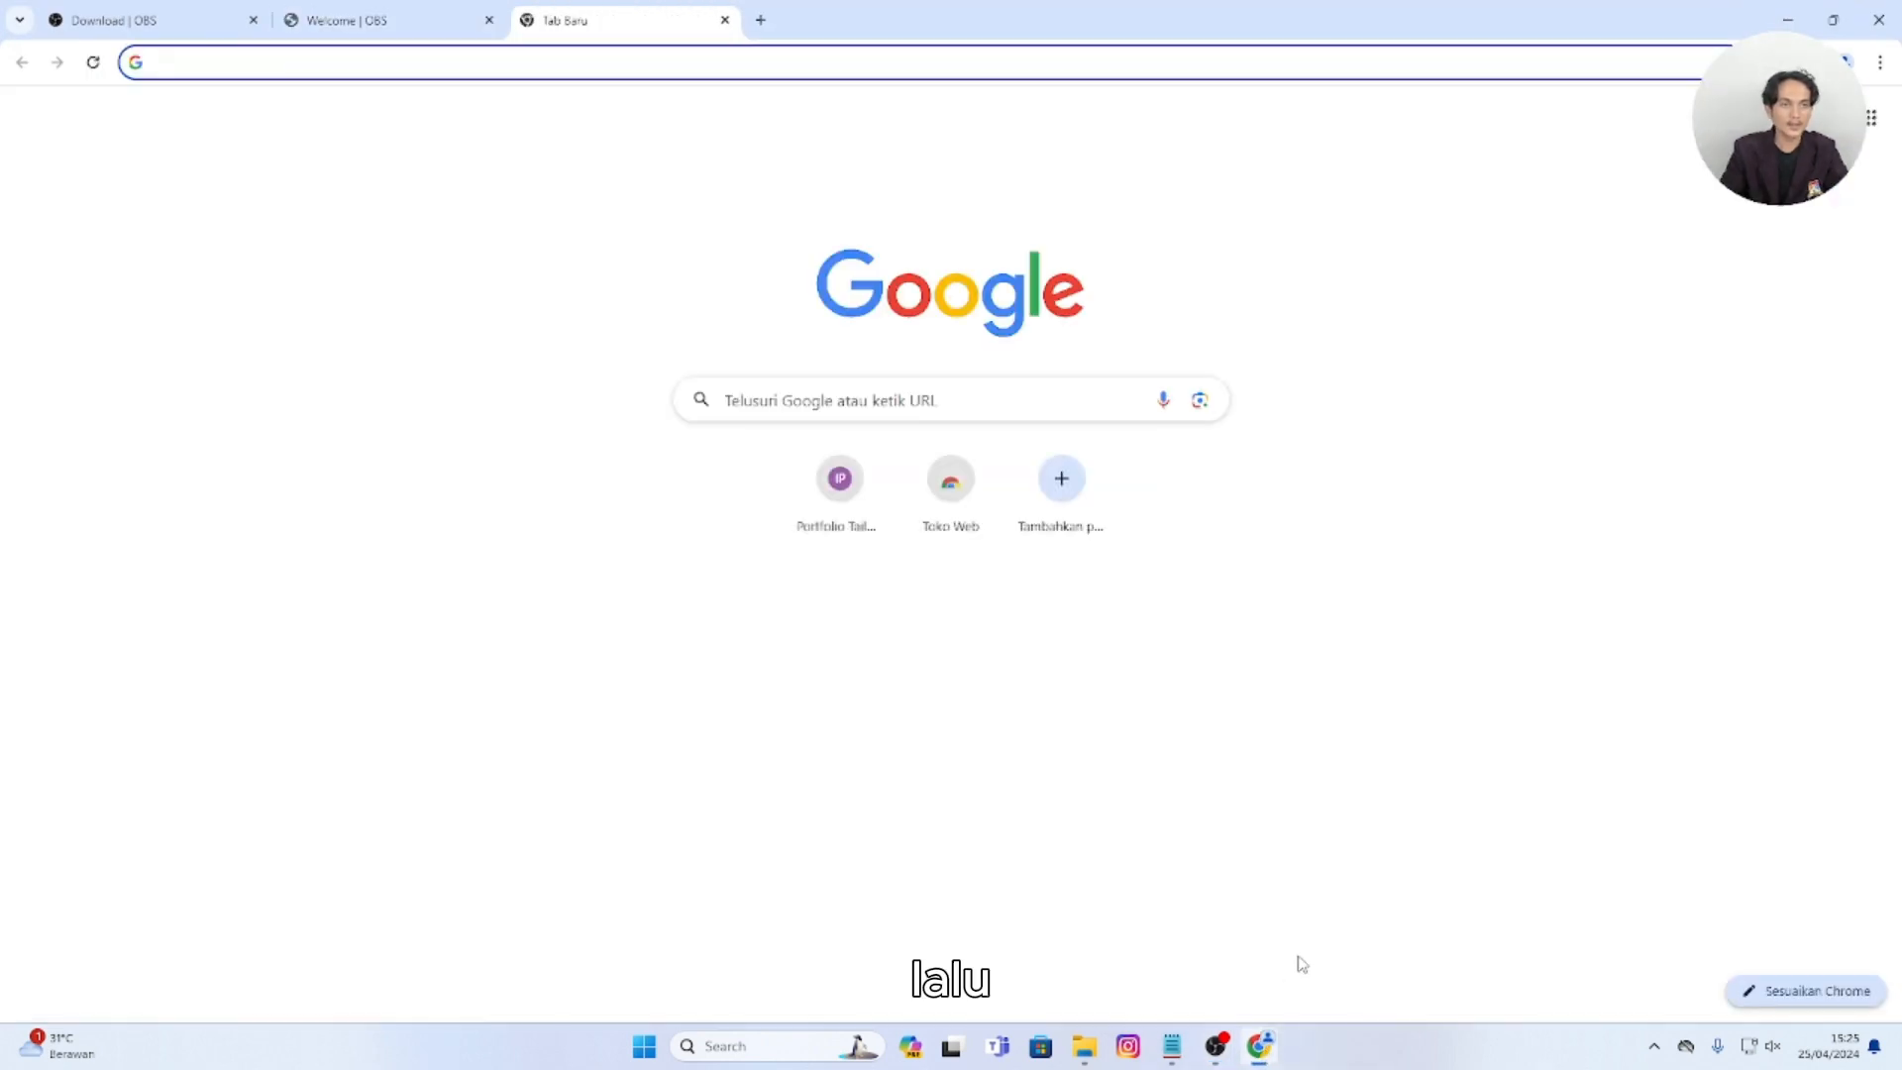
type("speed tes")
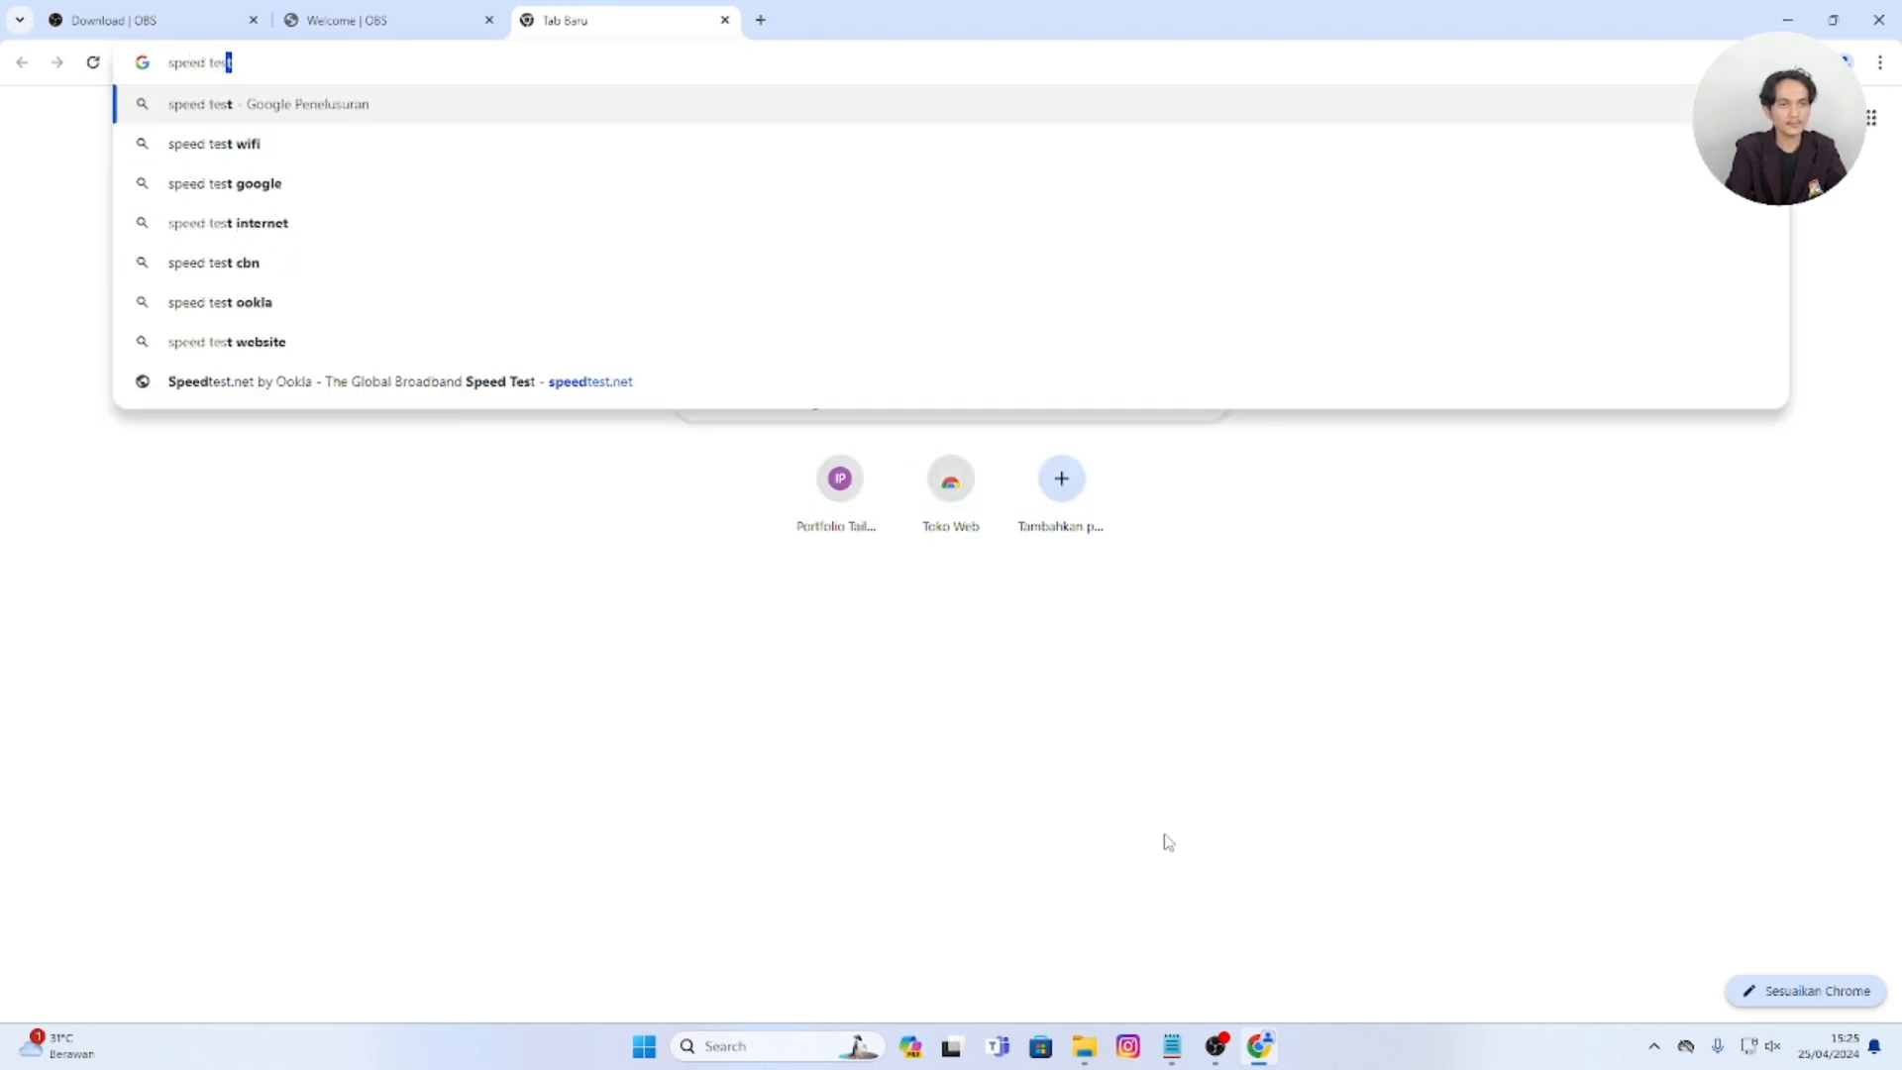
key("Return")
left_click(629, 395)
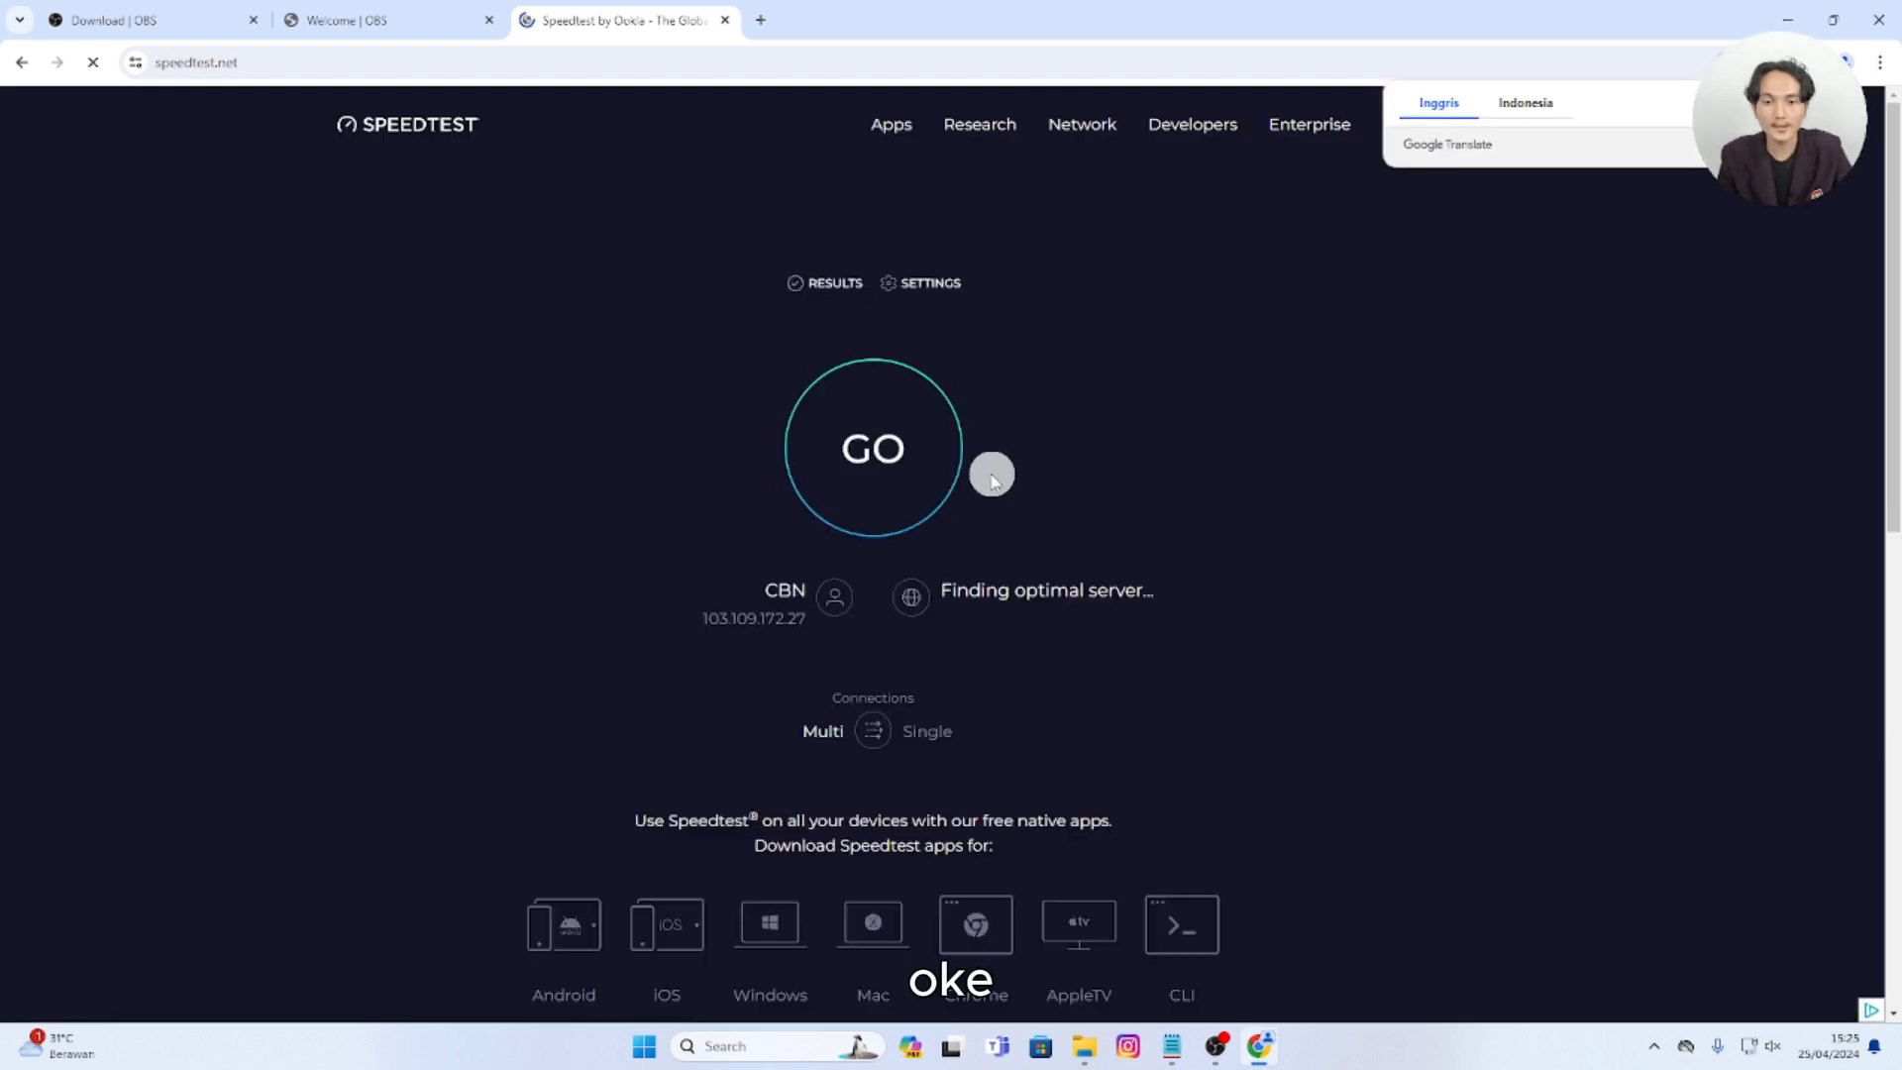
left_click(857, 451)
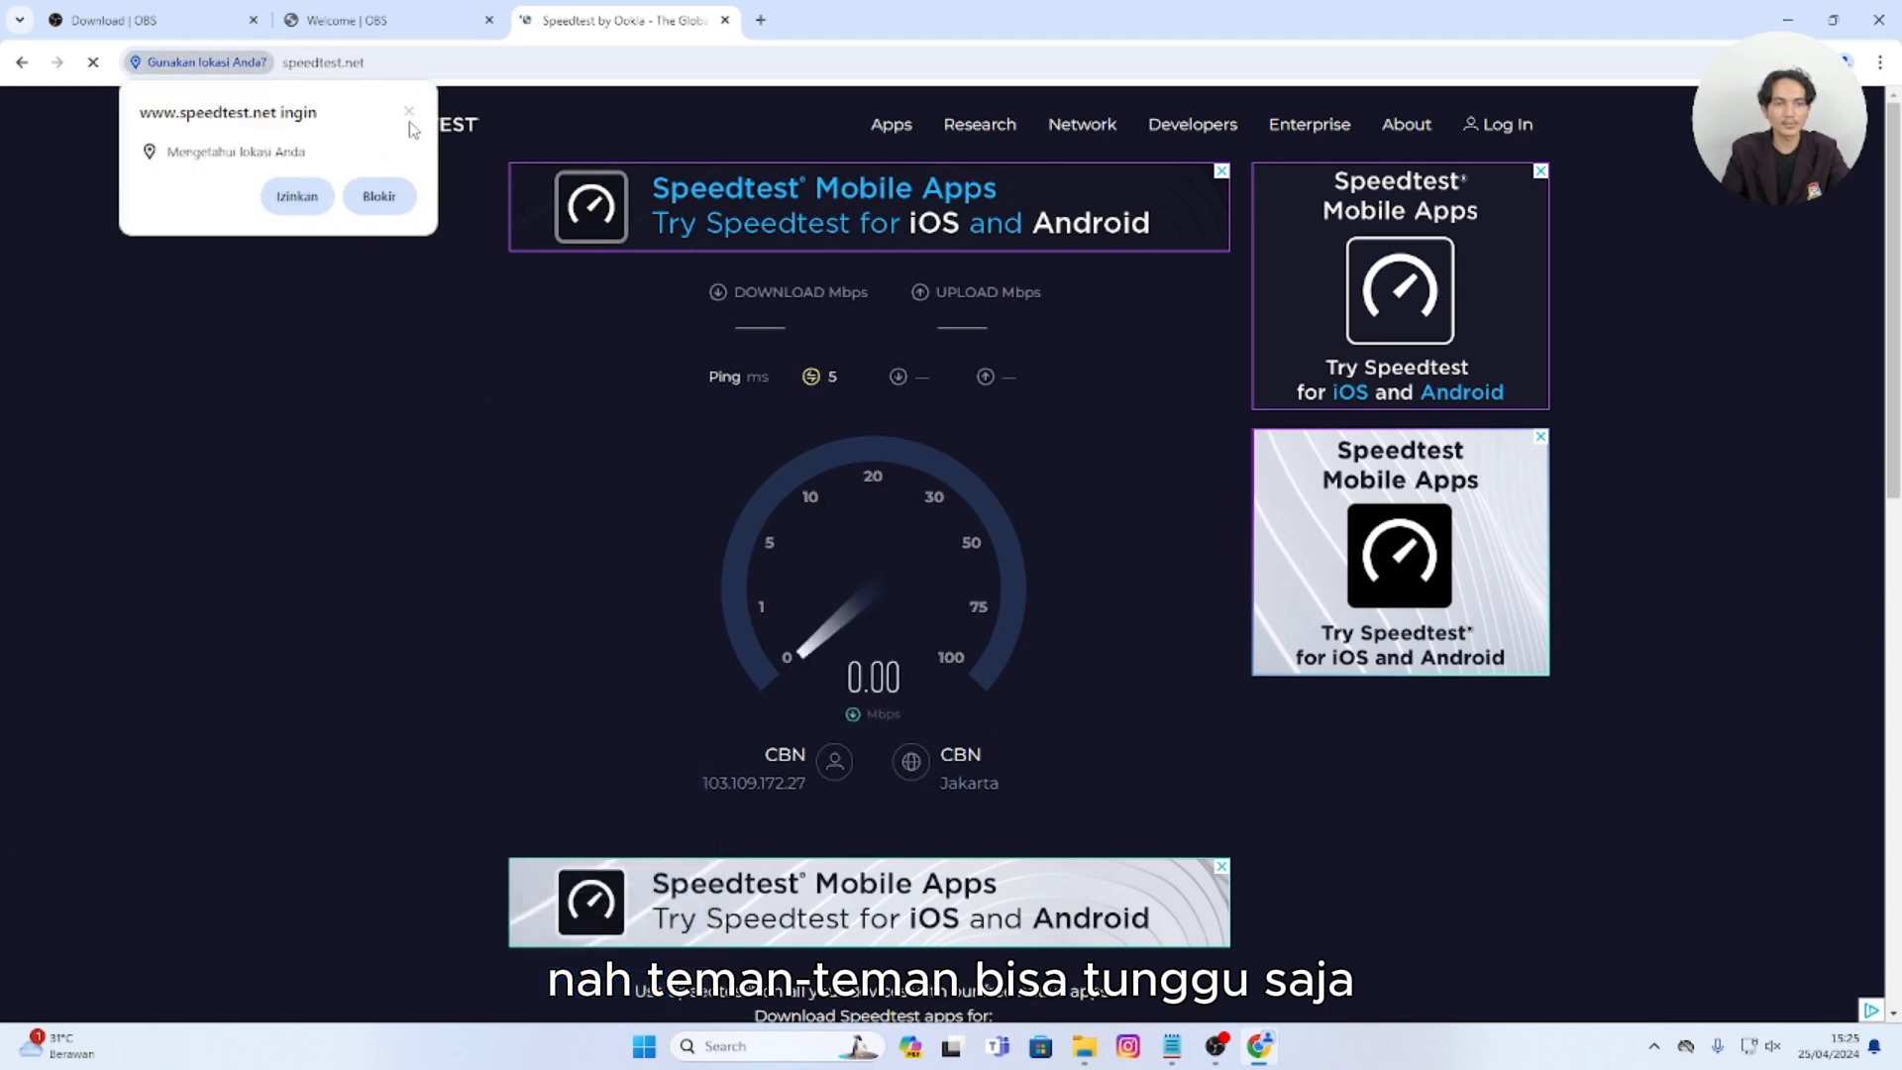
left_click(409, 121)
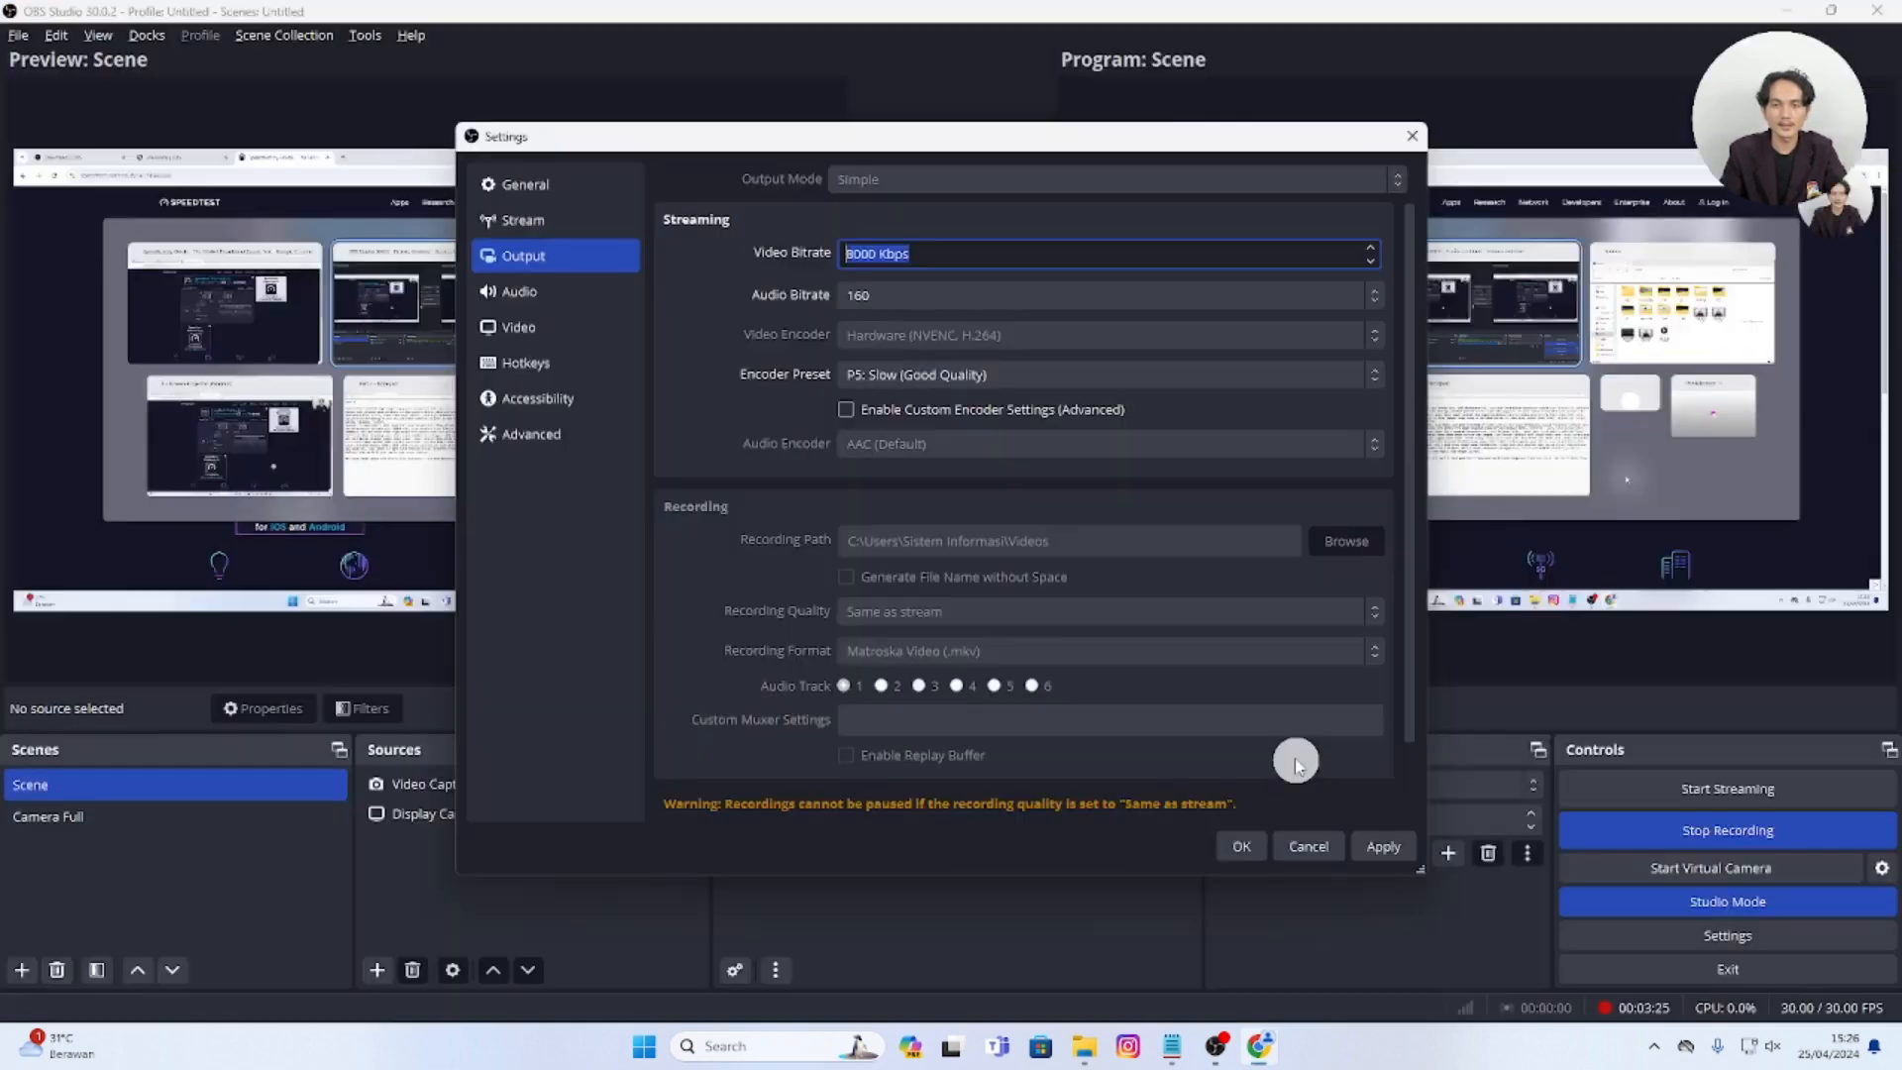
- Set the streaming video bitrate to 30000 Kbps in the OBS Output settings
left_click(872, 252)
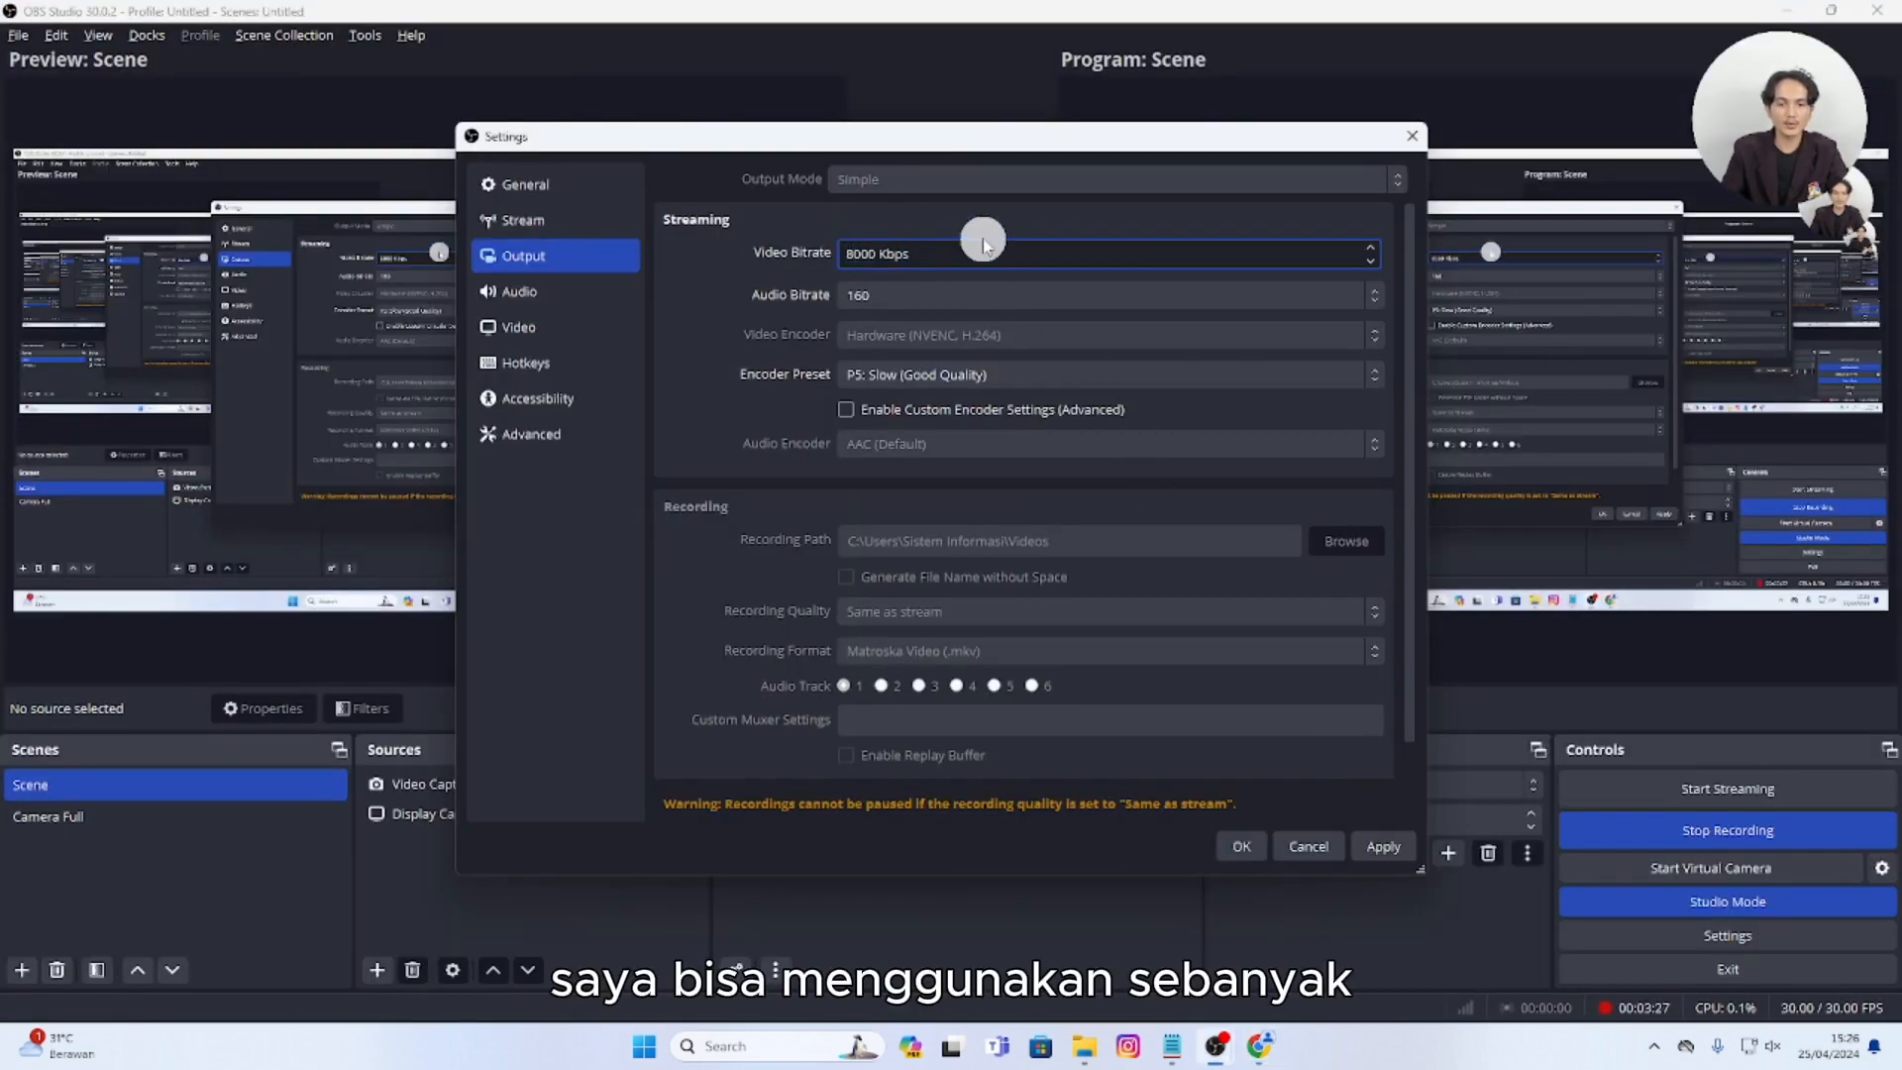
key("BackSpace")
type("3")
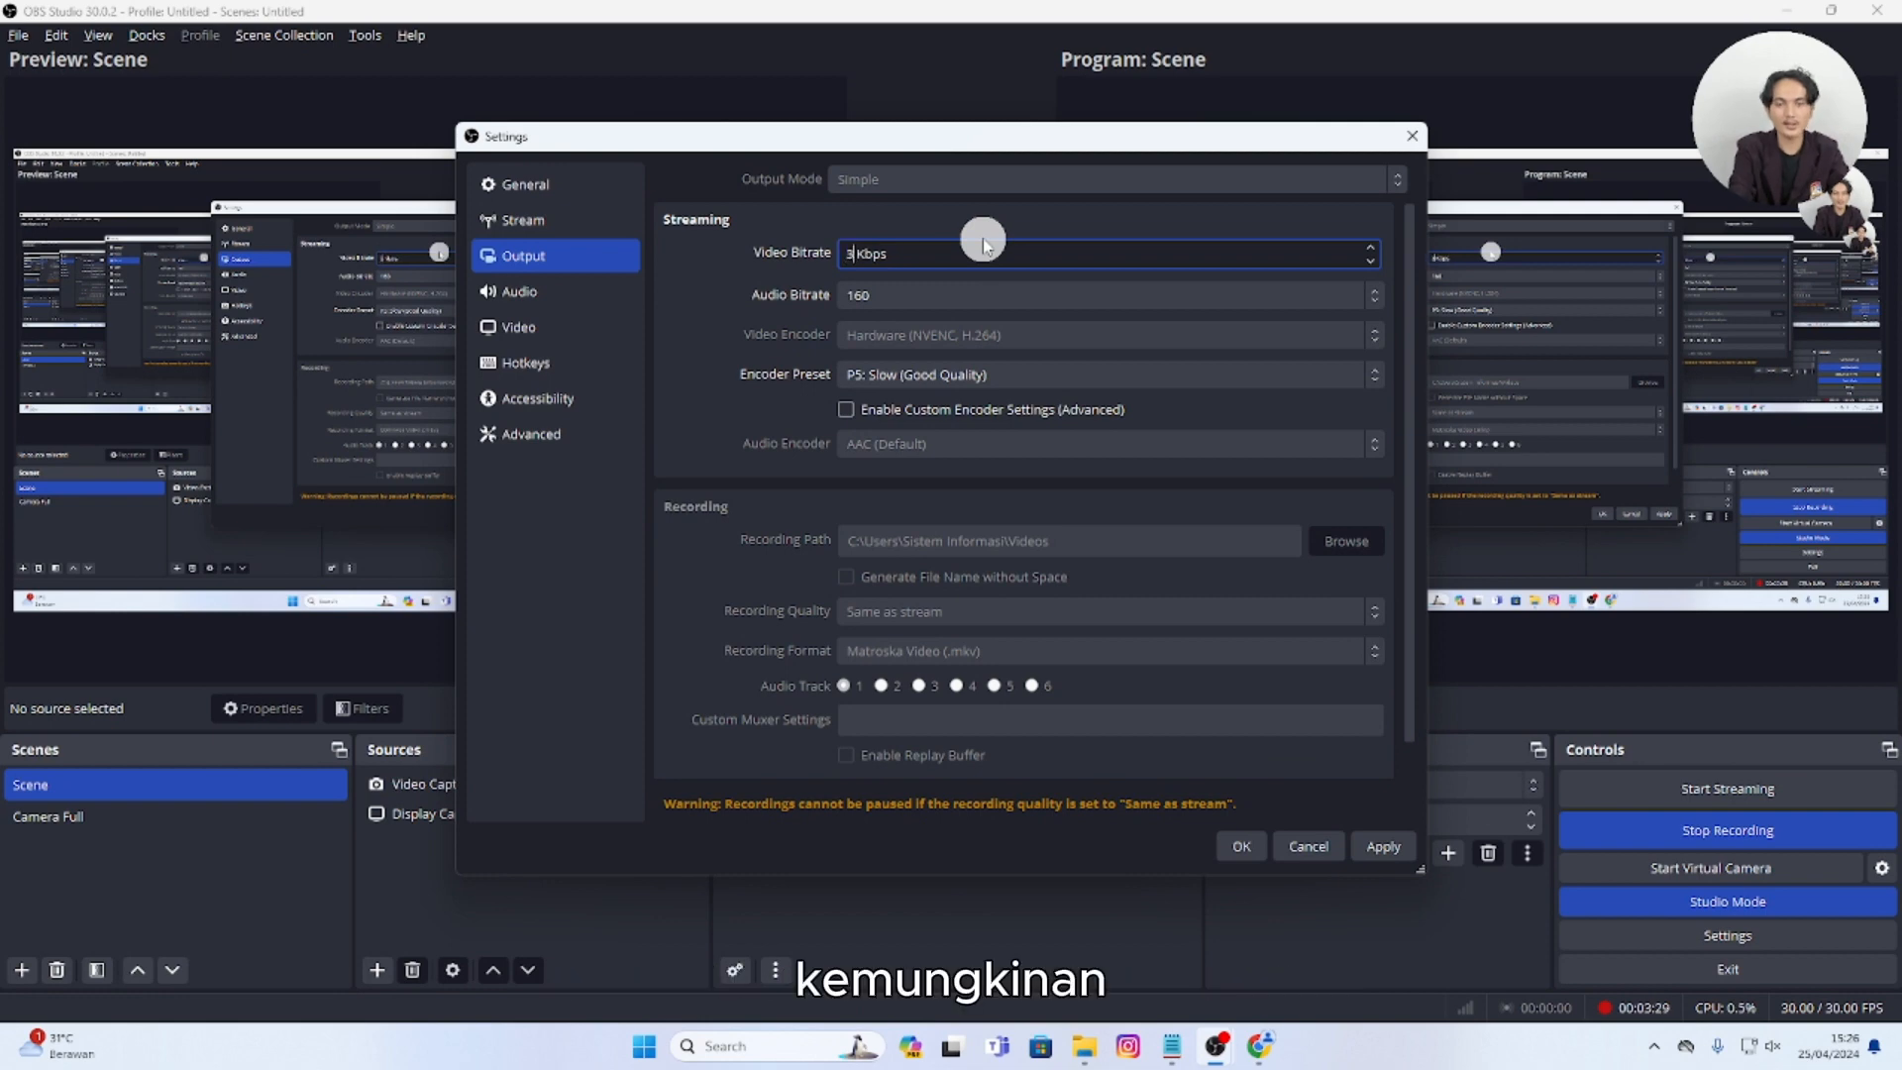
type("0000")
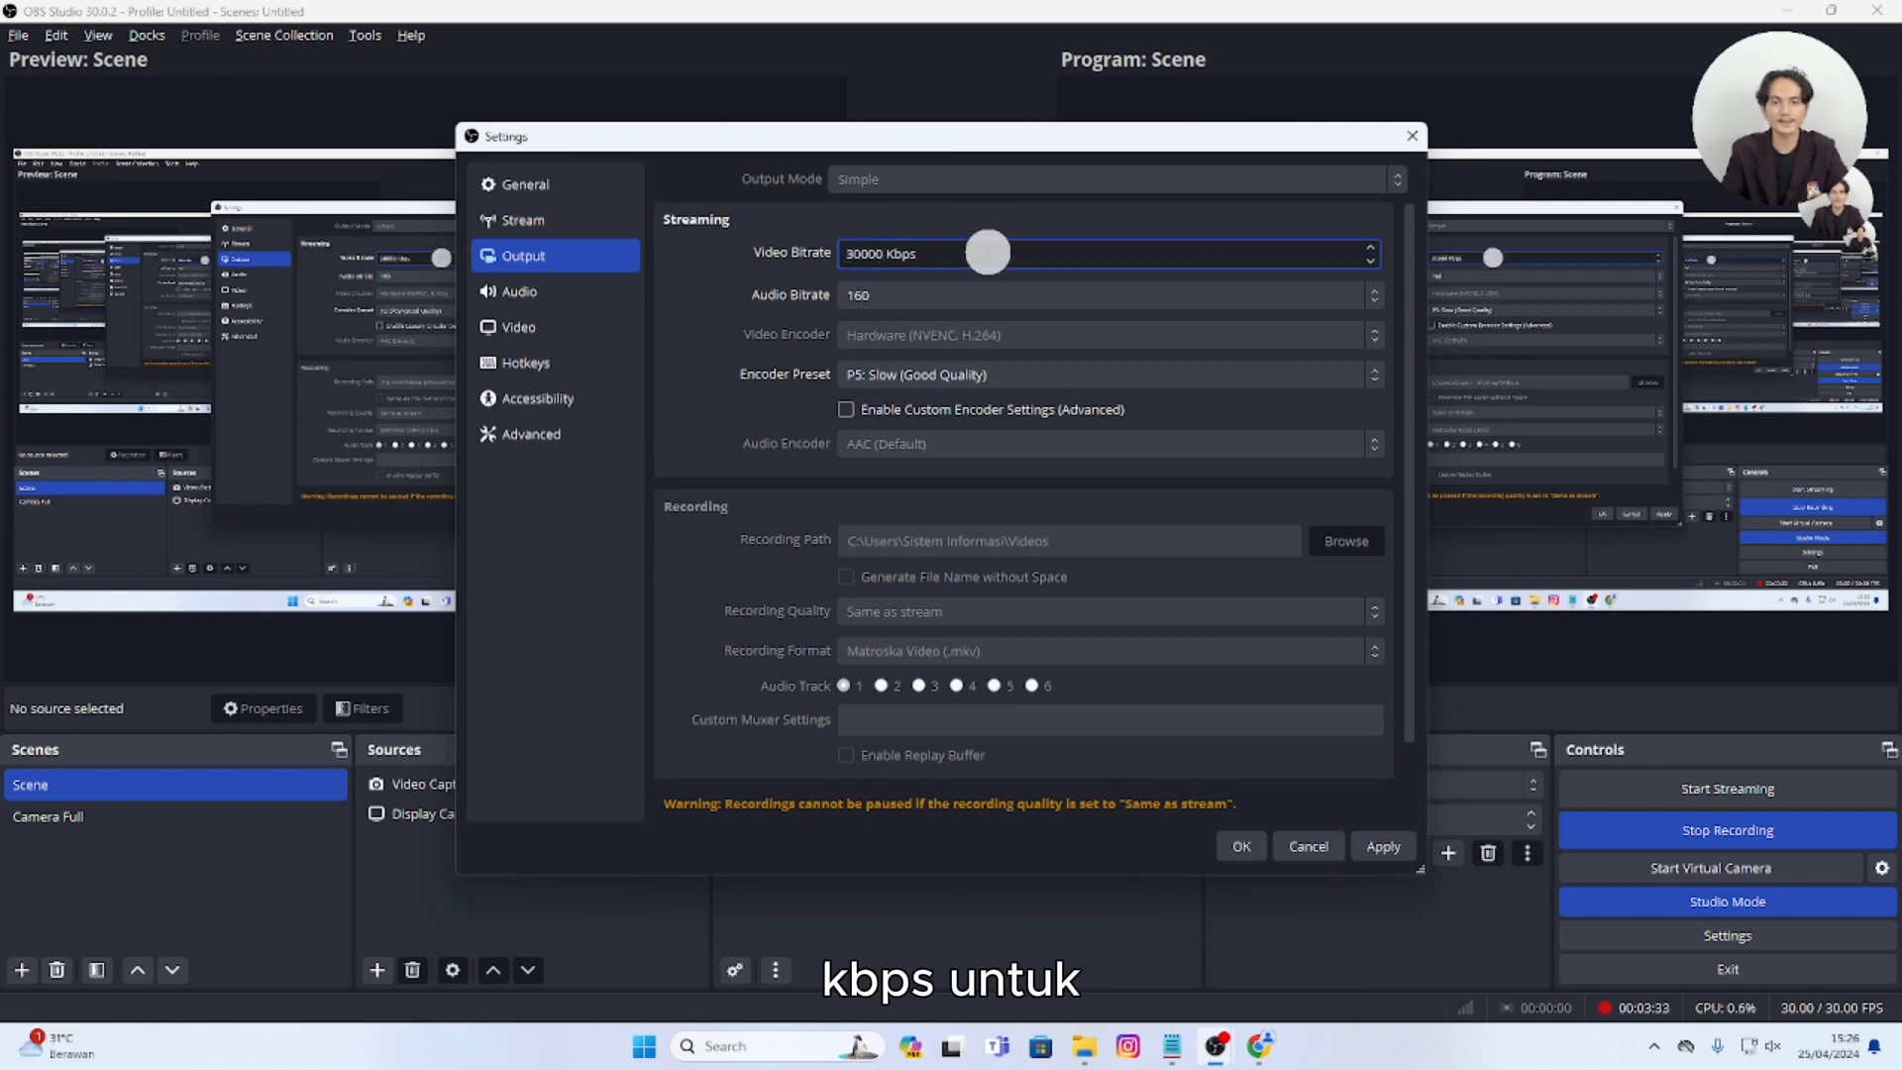
left_click(728, 300)
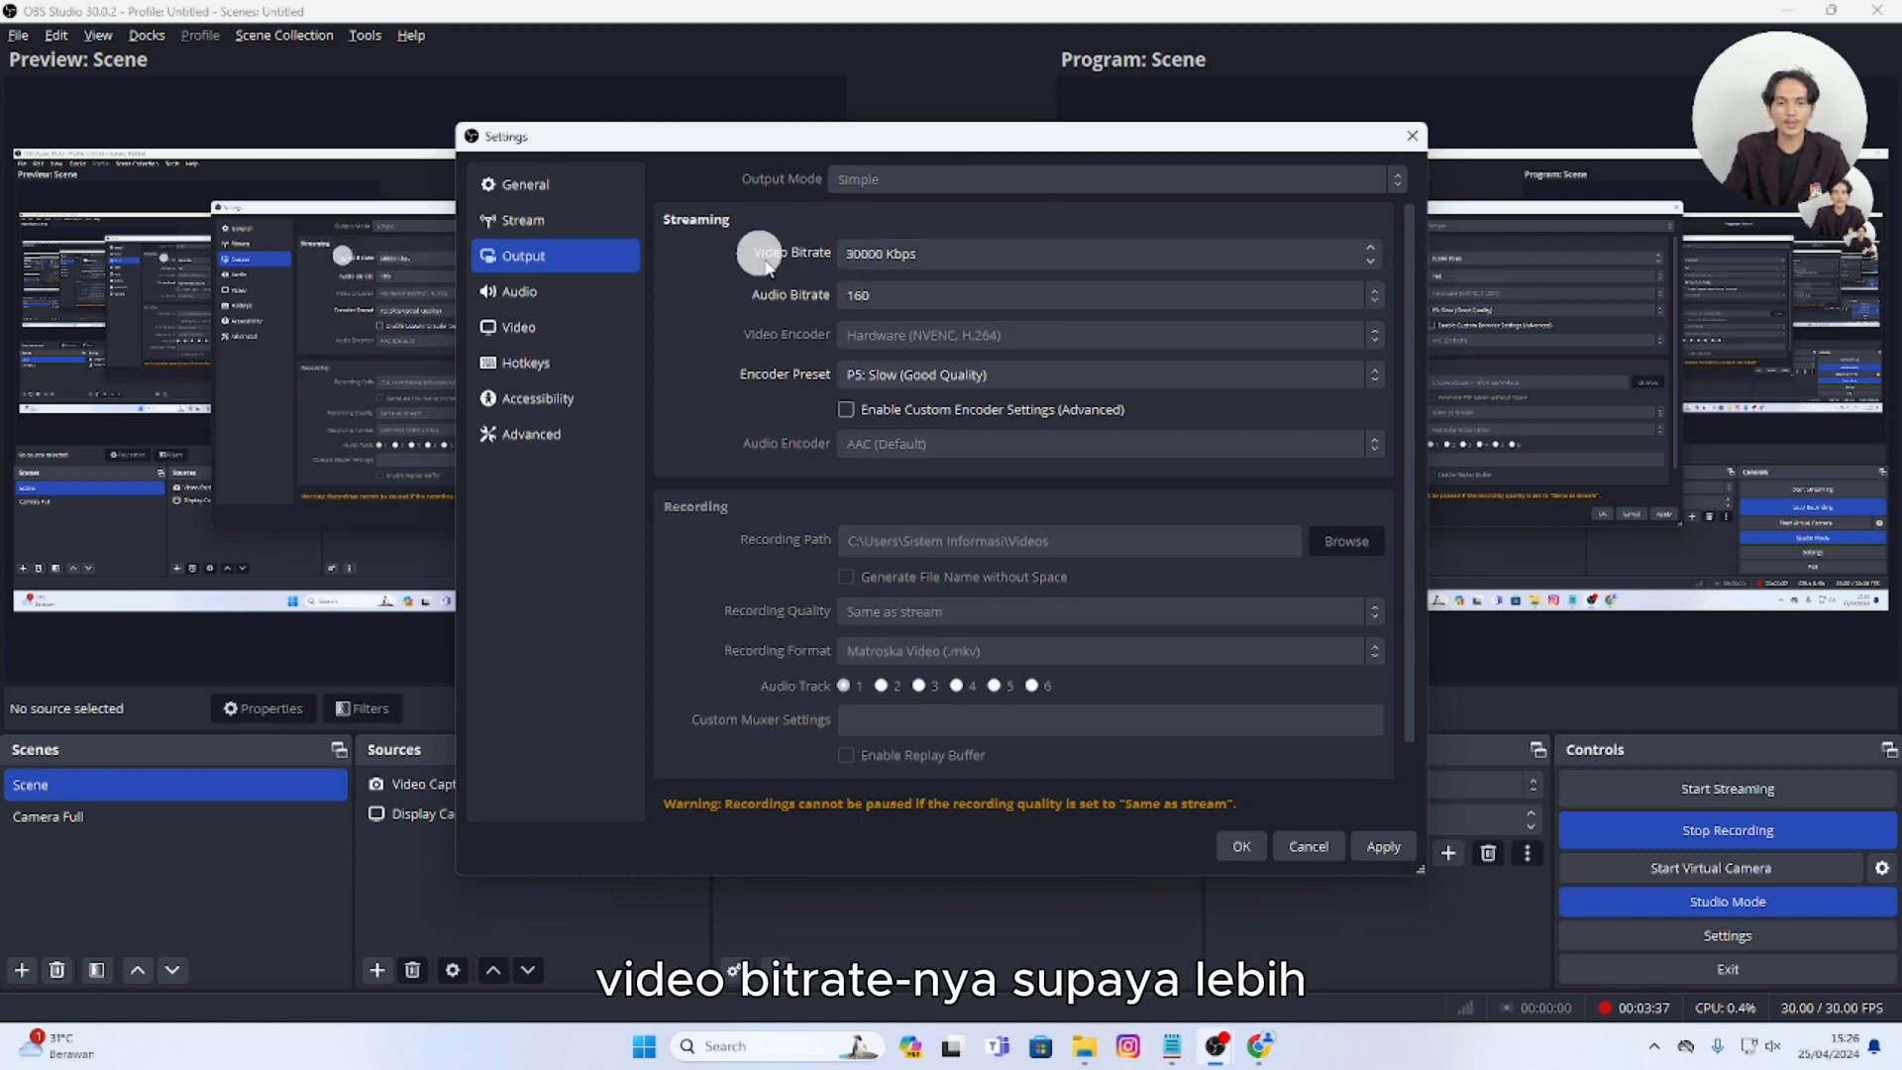
- Select an audio bitrate of 160 and the encoder preset P5: Slow (Good Quality) for streaming
left_click(900, 299)
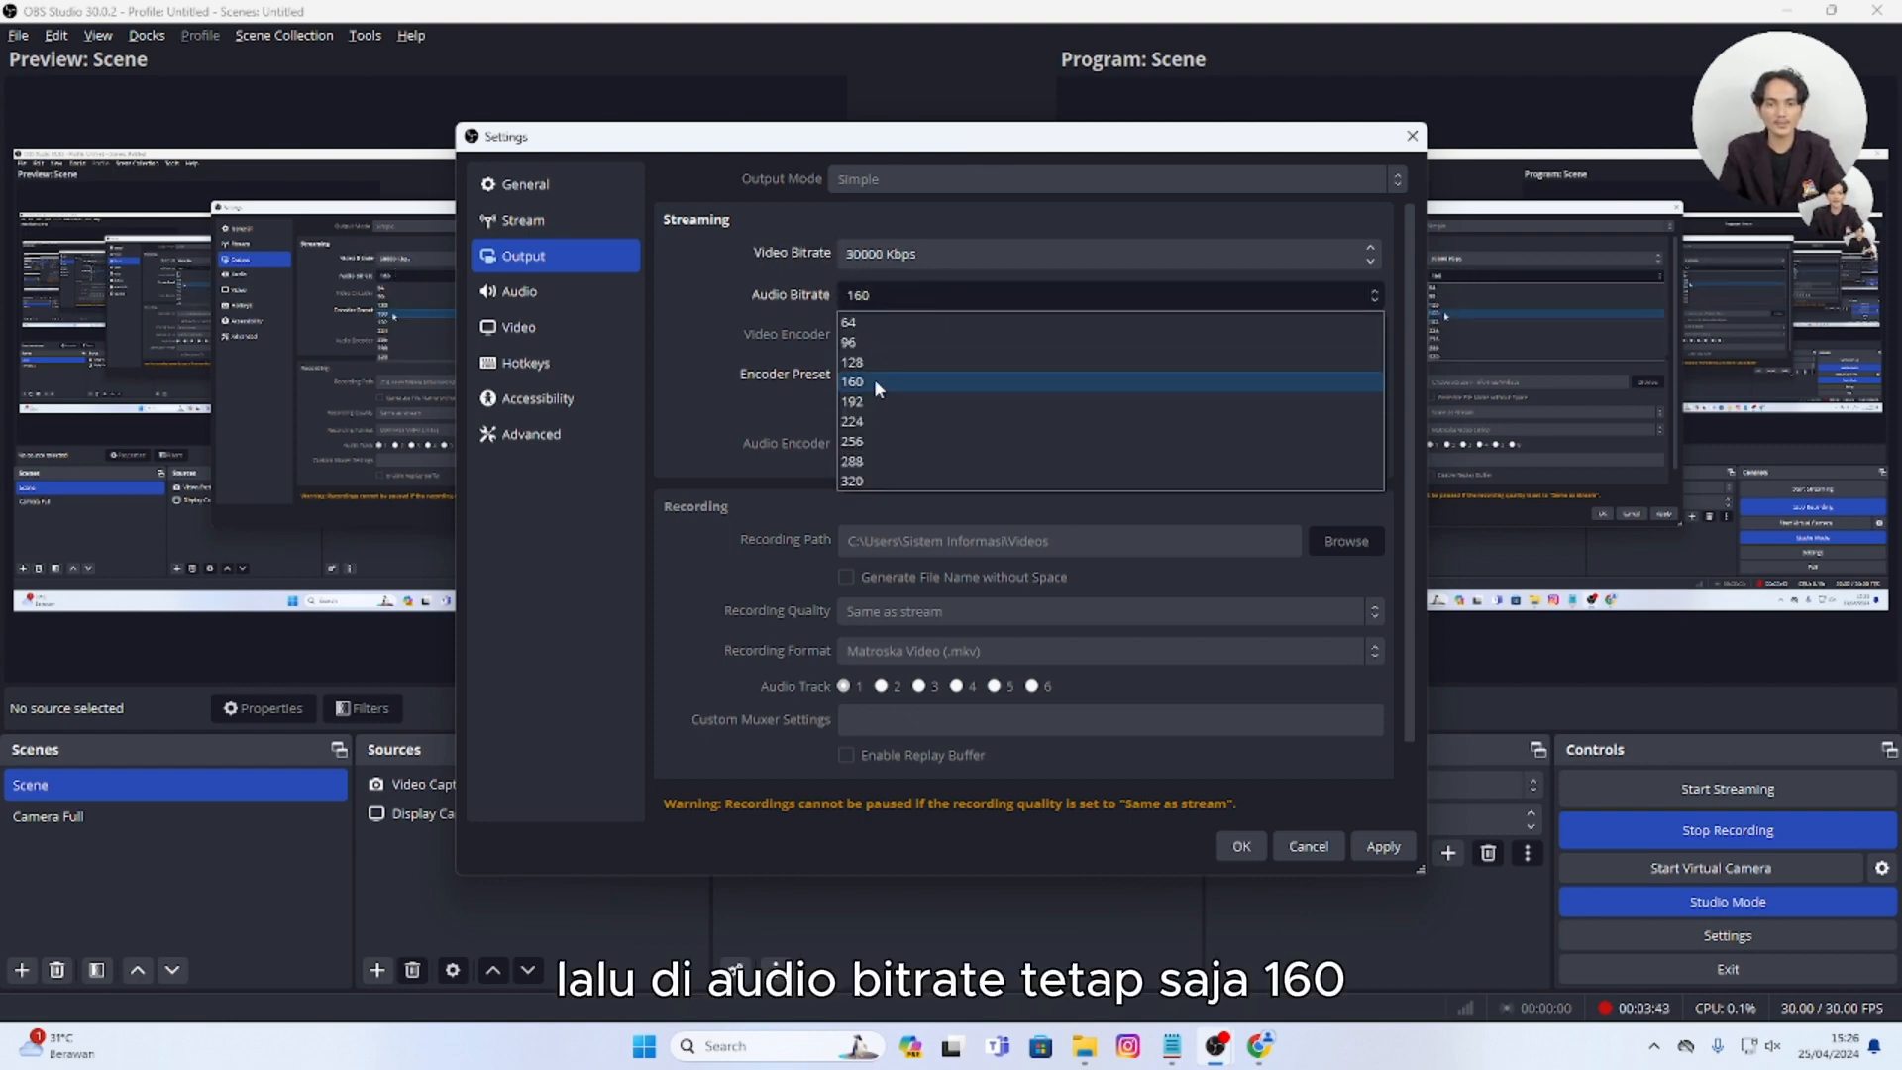
left_click(874, 381)
left_click(889, 298)
left_click(871, 381)
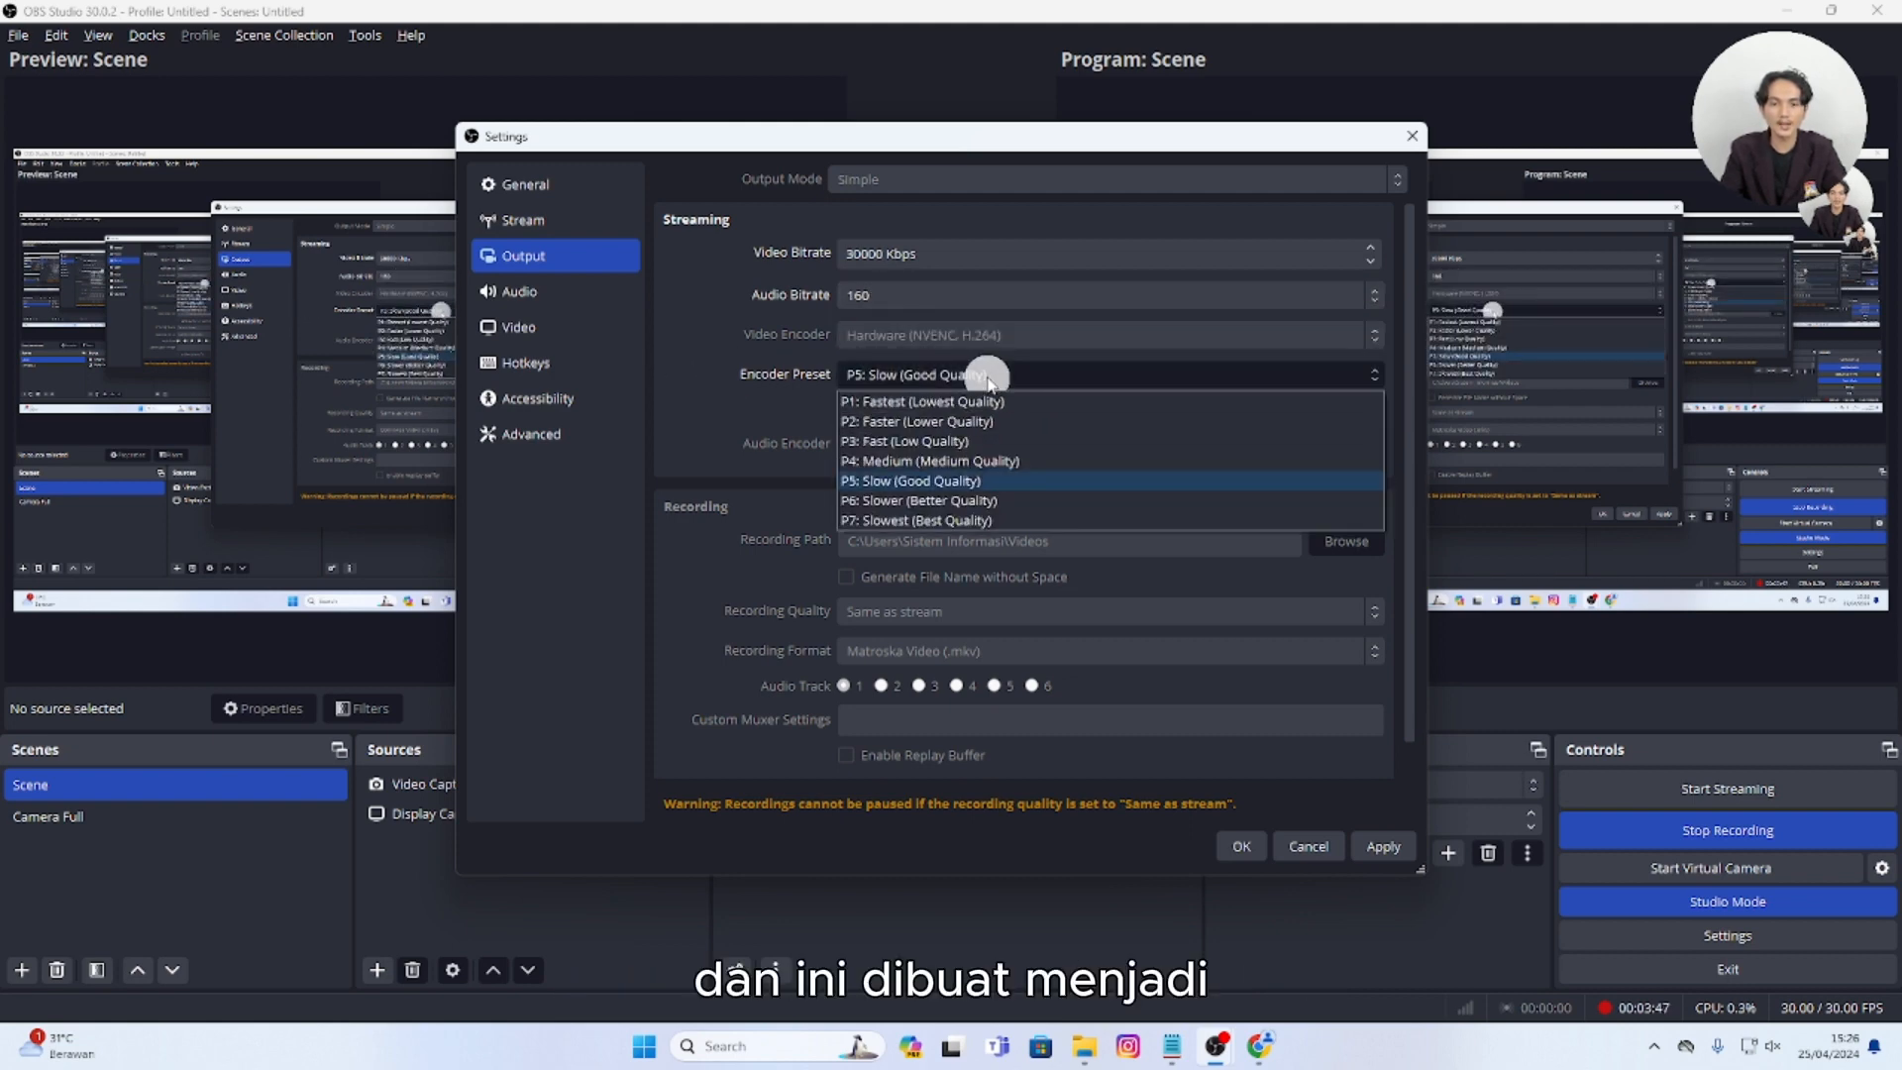
left_click(972, 482)
- Examine the global audio devices in the Audio settings, moving the dialog aside to view the Audio Mixer and back
left_click(553, 298)
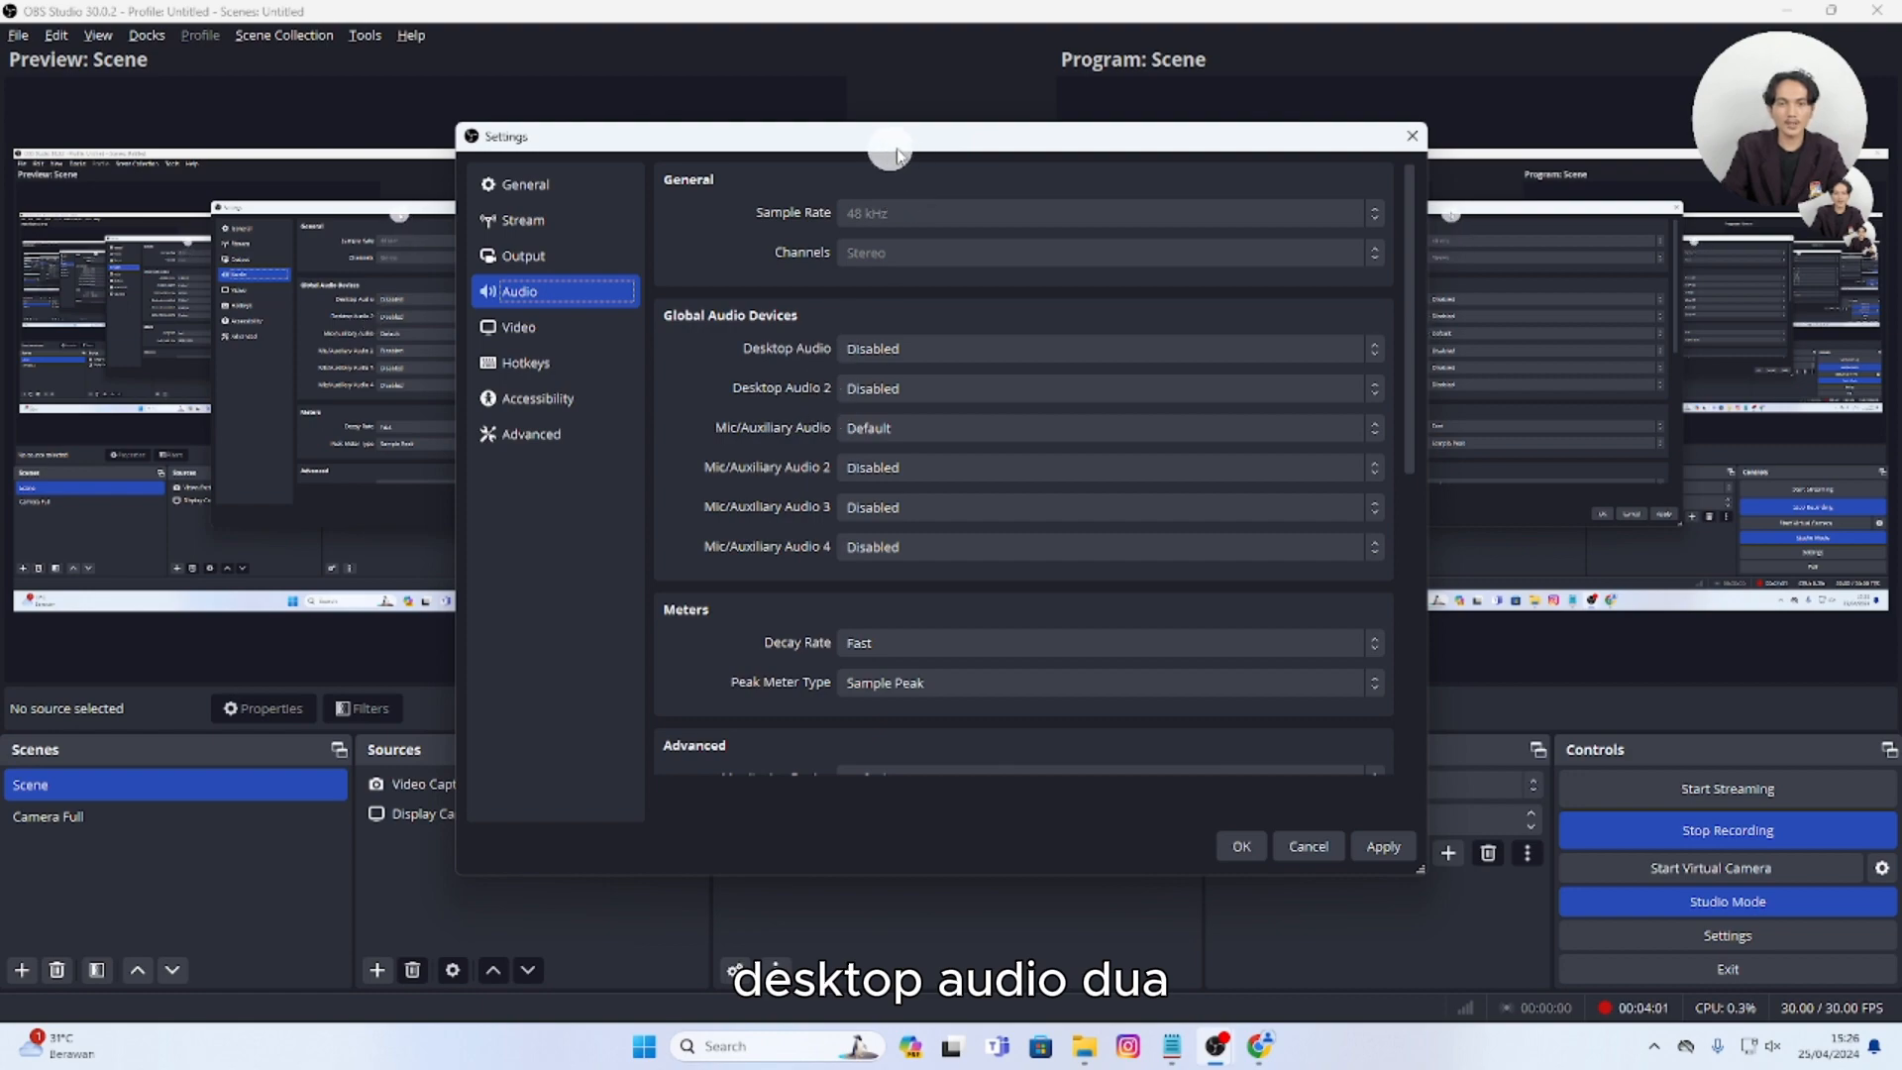
left_click_drag(898, 148, 479, 135)
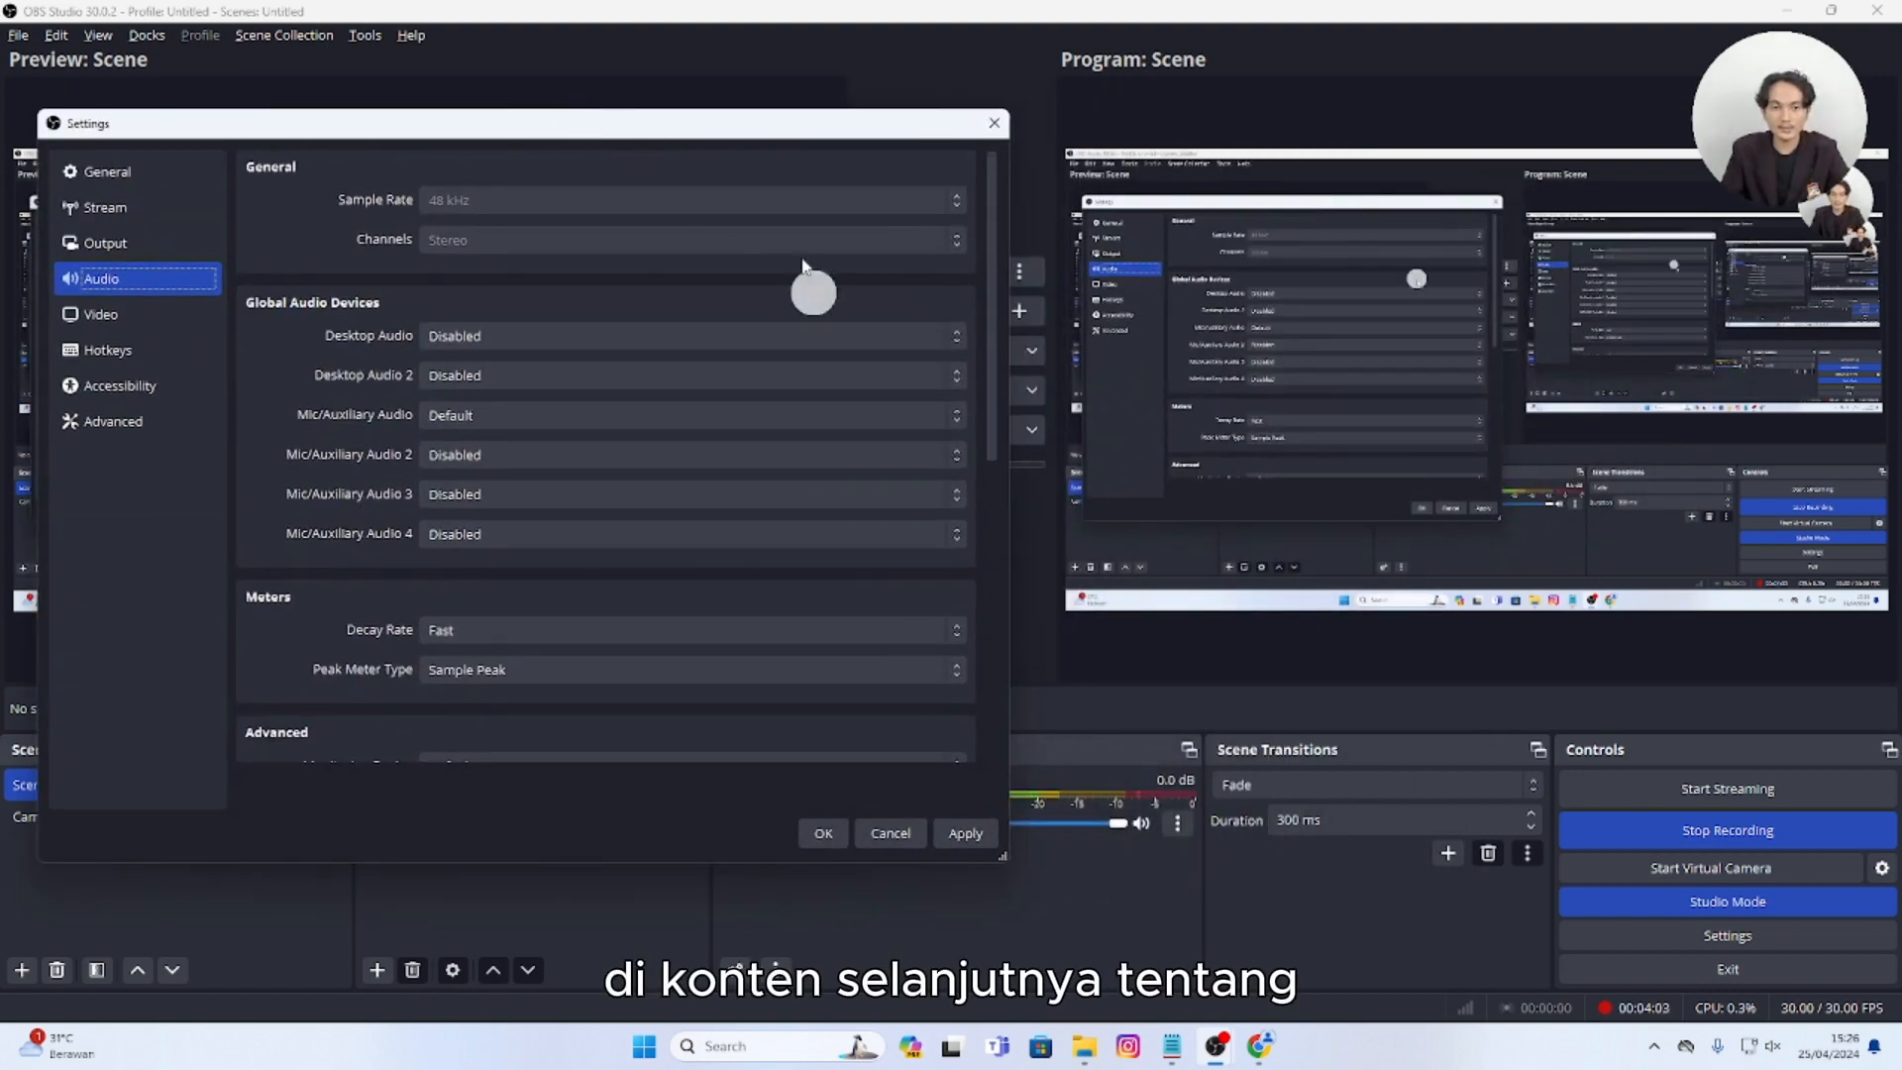
left_click_drag(792, 129, 487, 242)
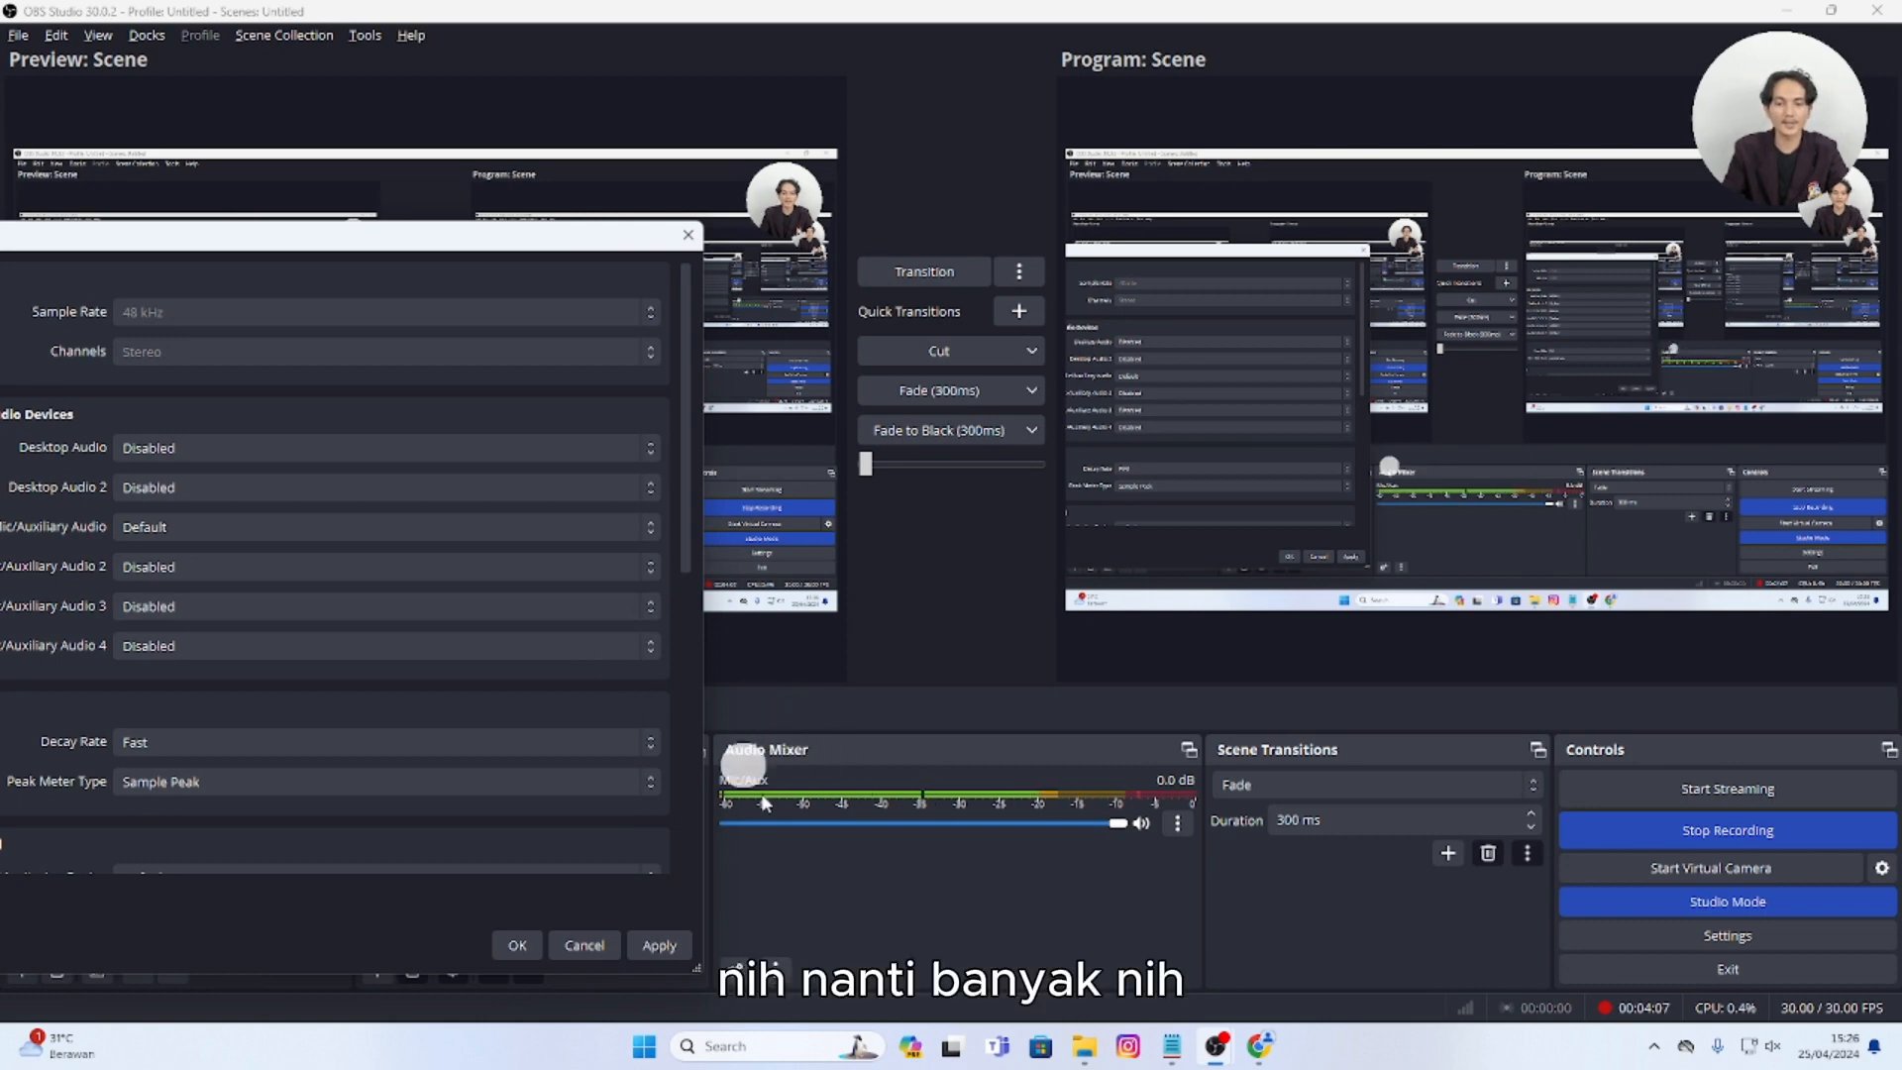
left_click_drag(551, 241, 1329, 149)
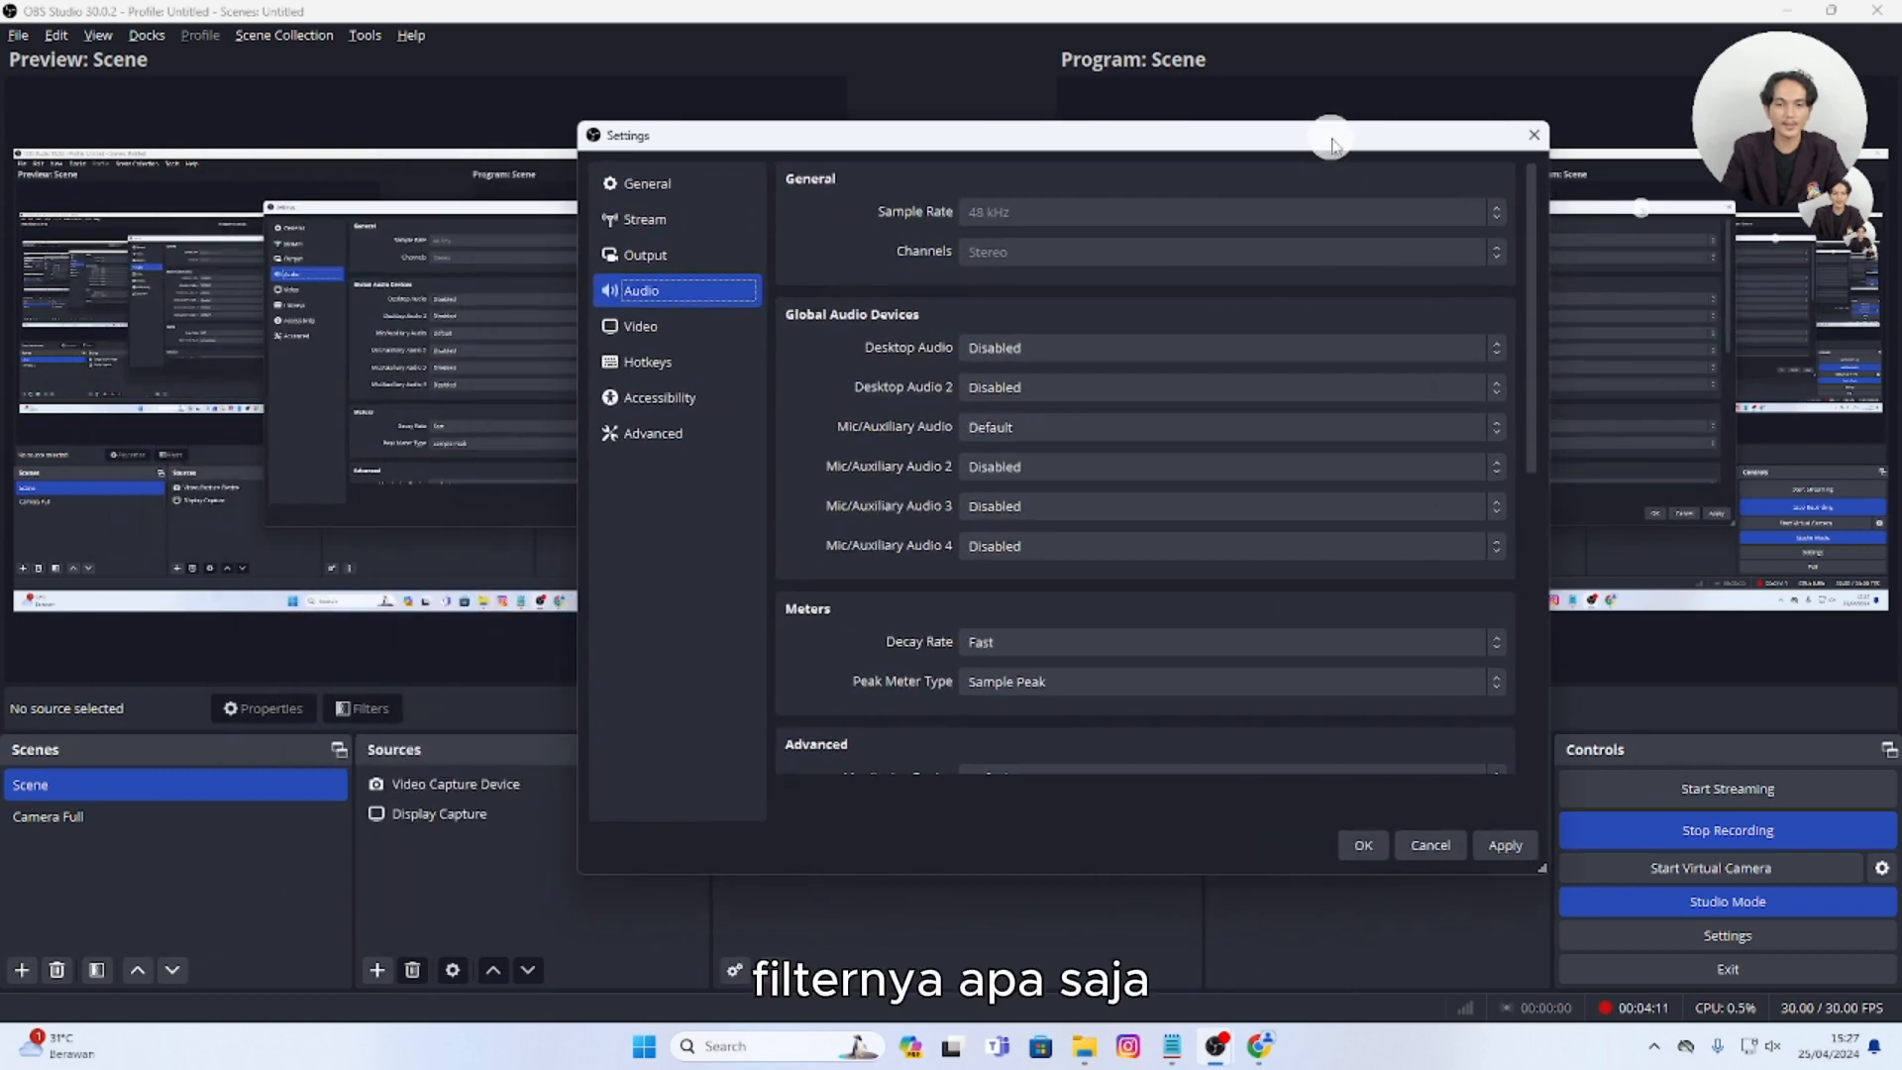
- Review the Video, Hotkeys, Accessibility and Advanced settings, and close the settings dialog without saving
left_click(681, 325)
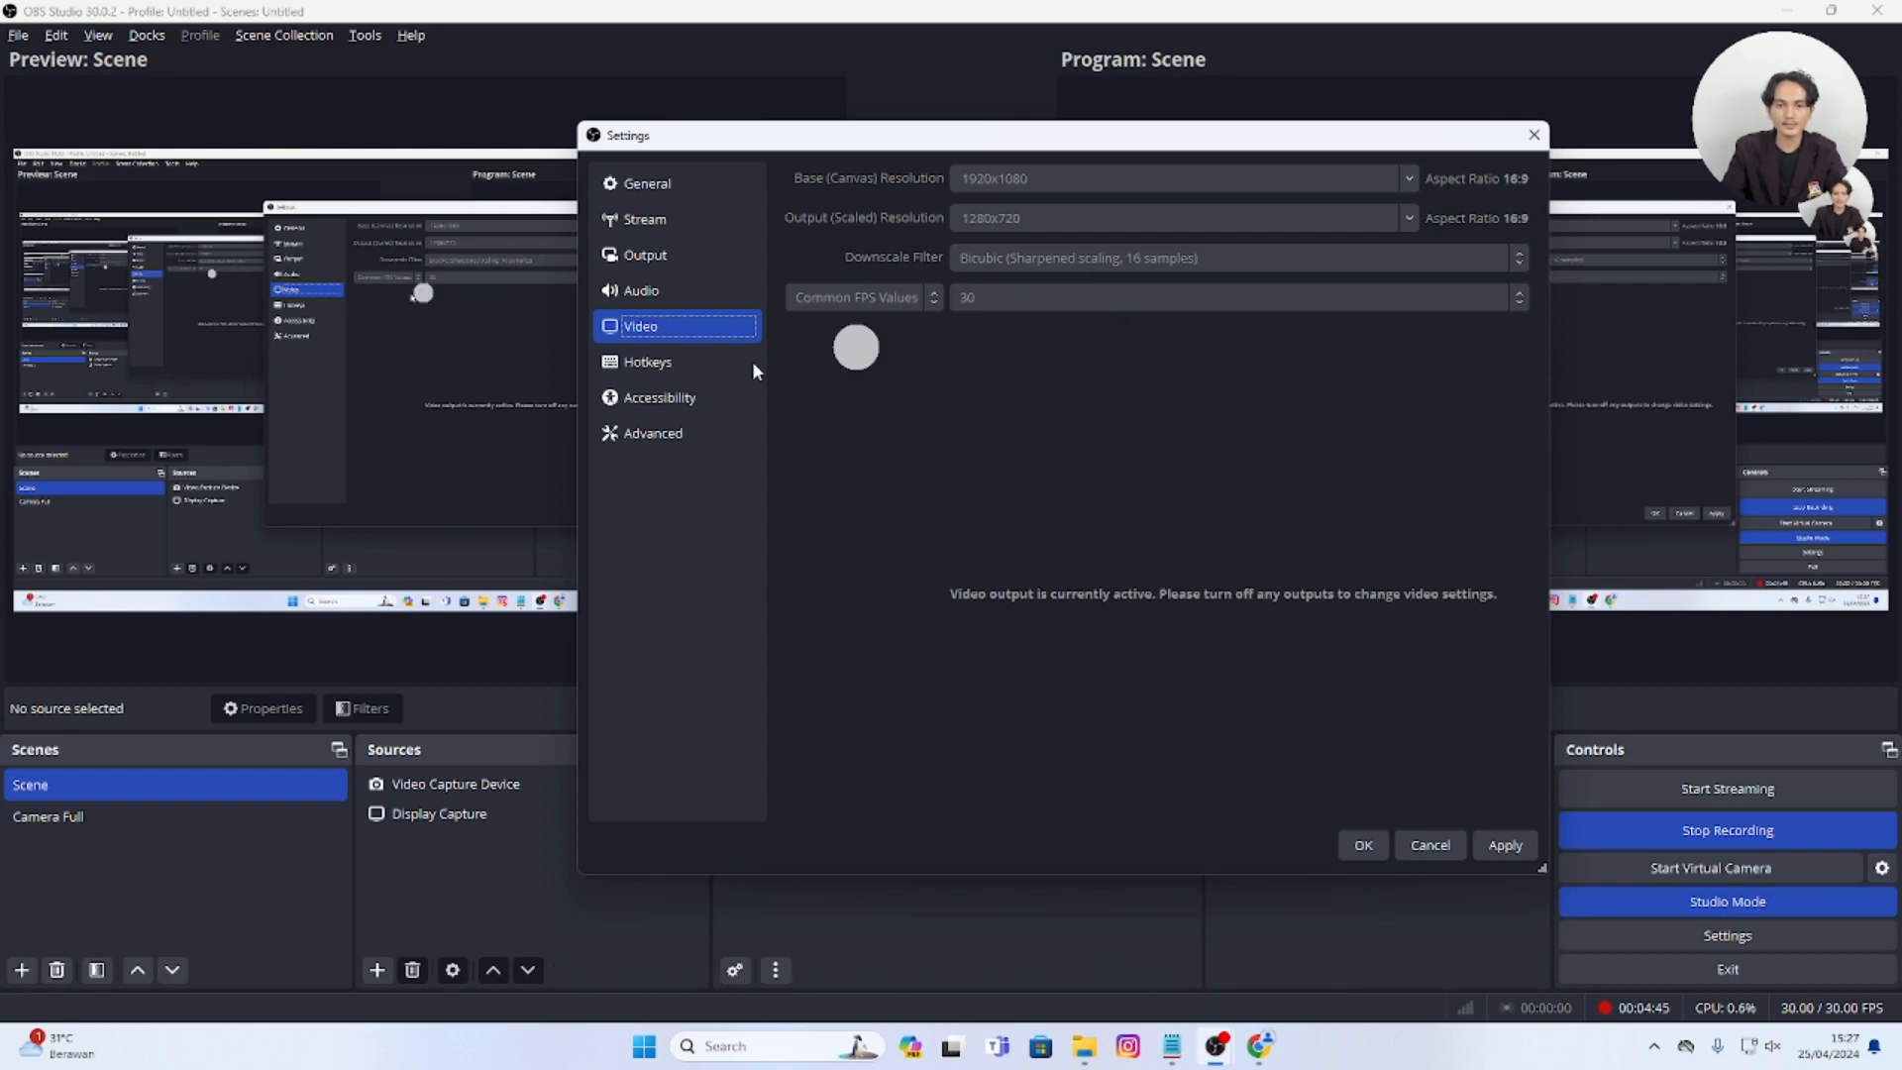
left_click(679, 365)
scroll(891, 412, "down", 10)
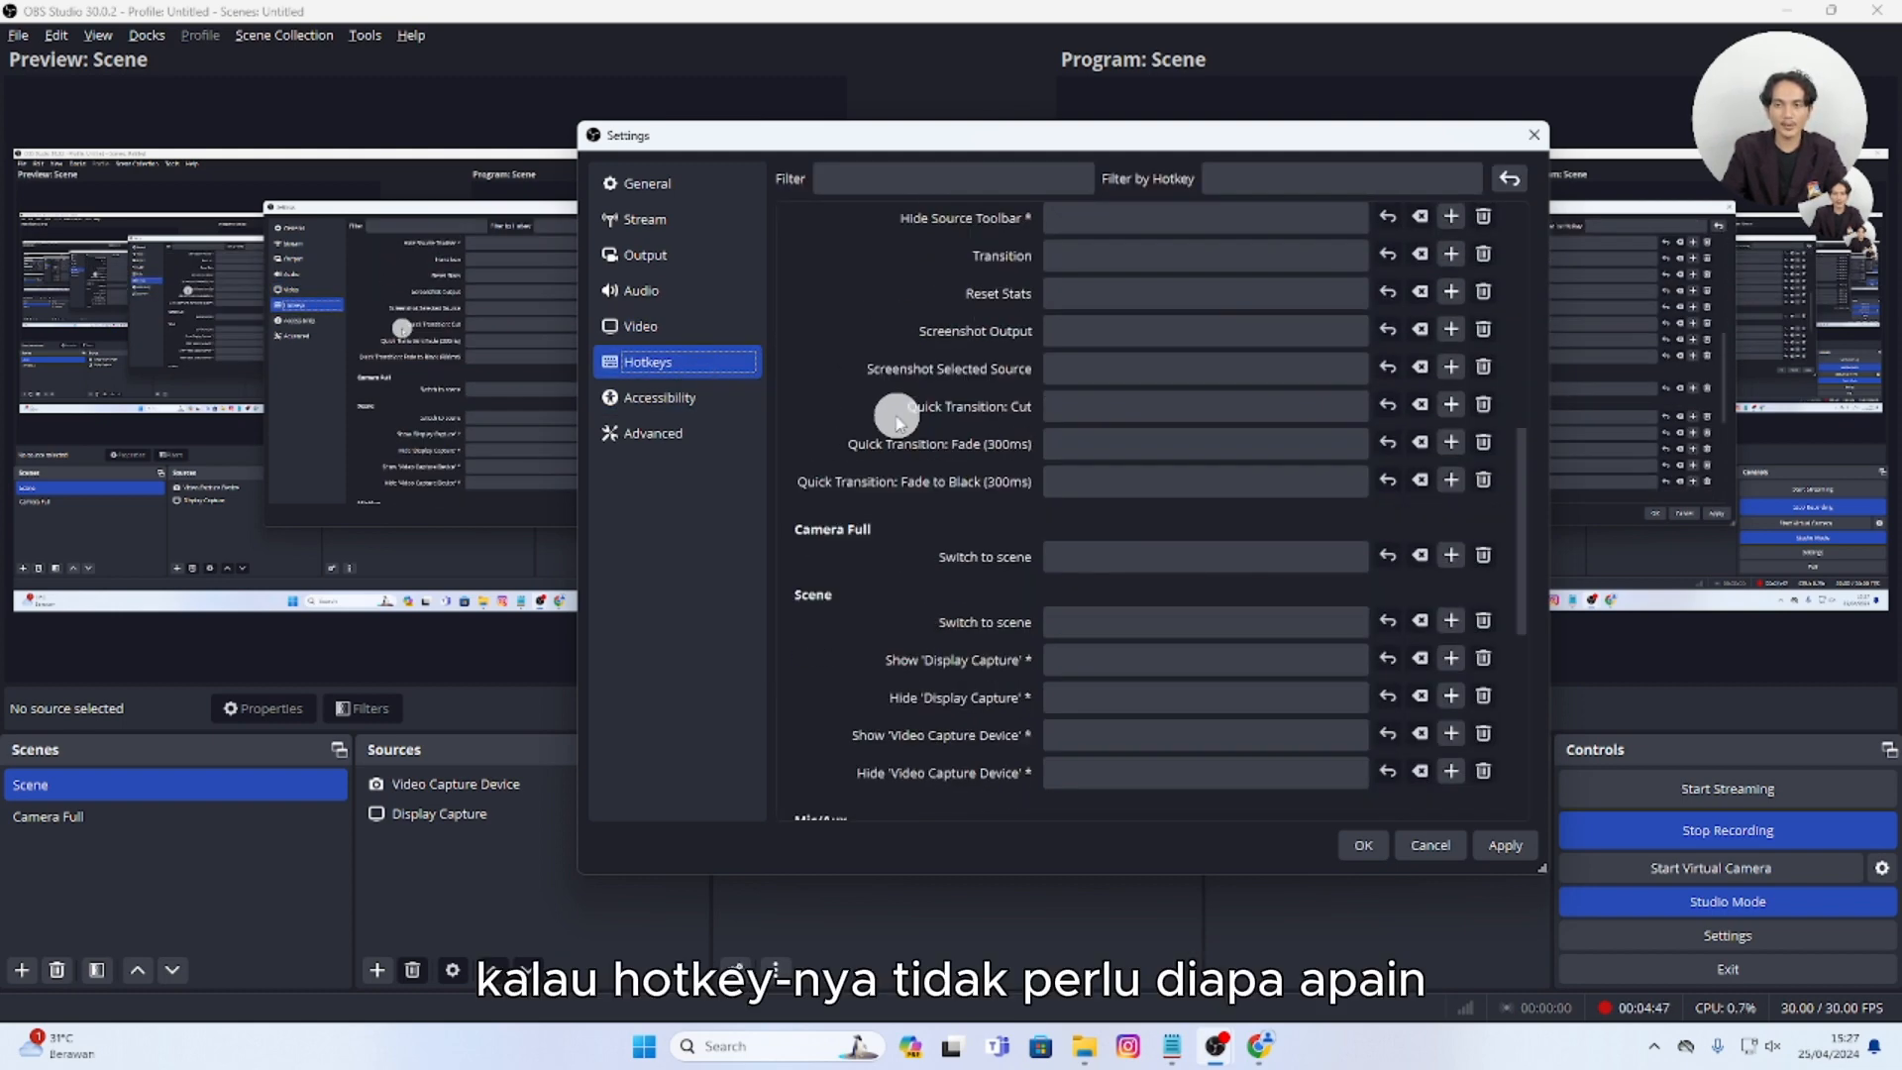
left_click(721, 401)
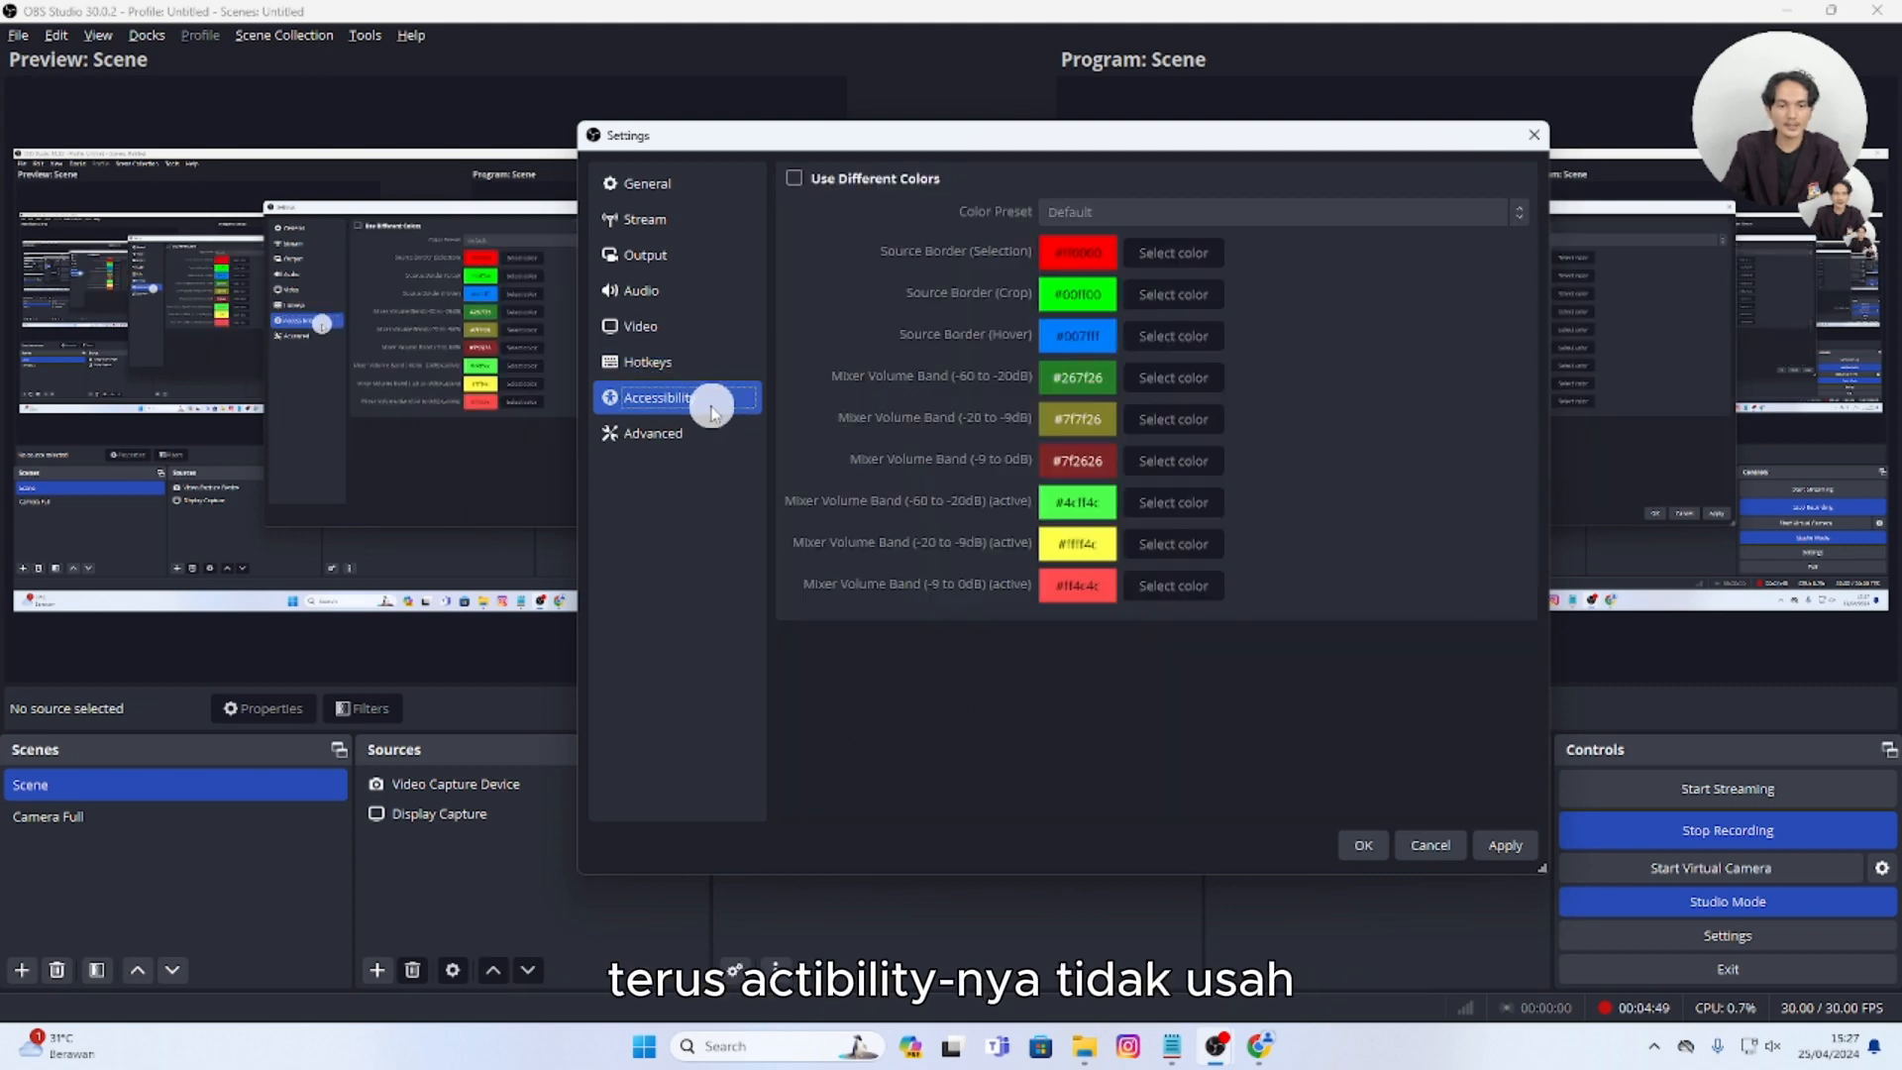
left_click(682, 436)
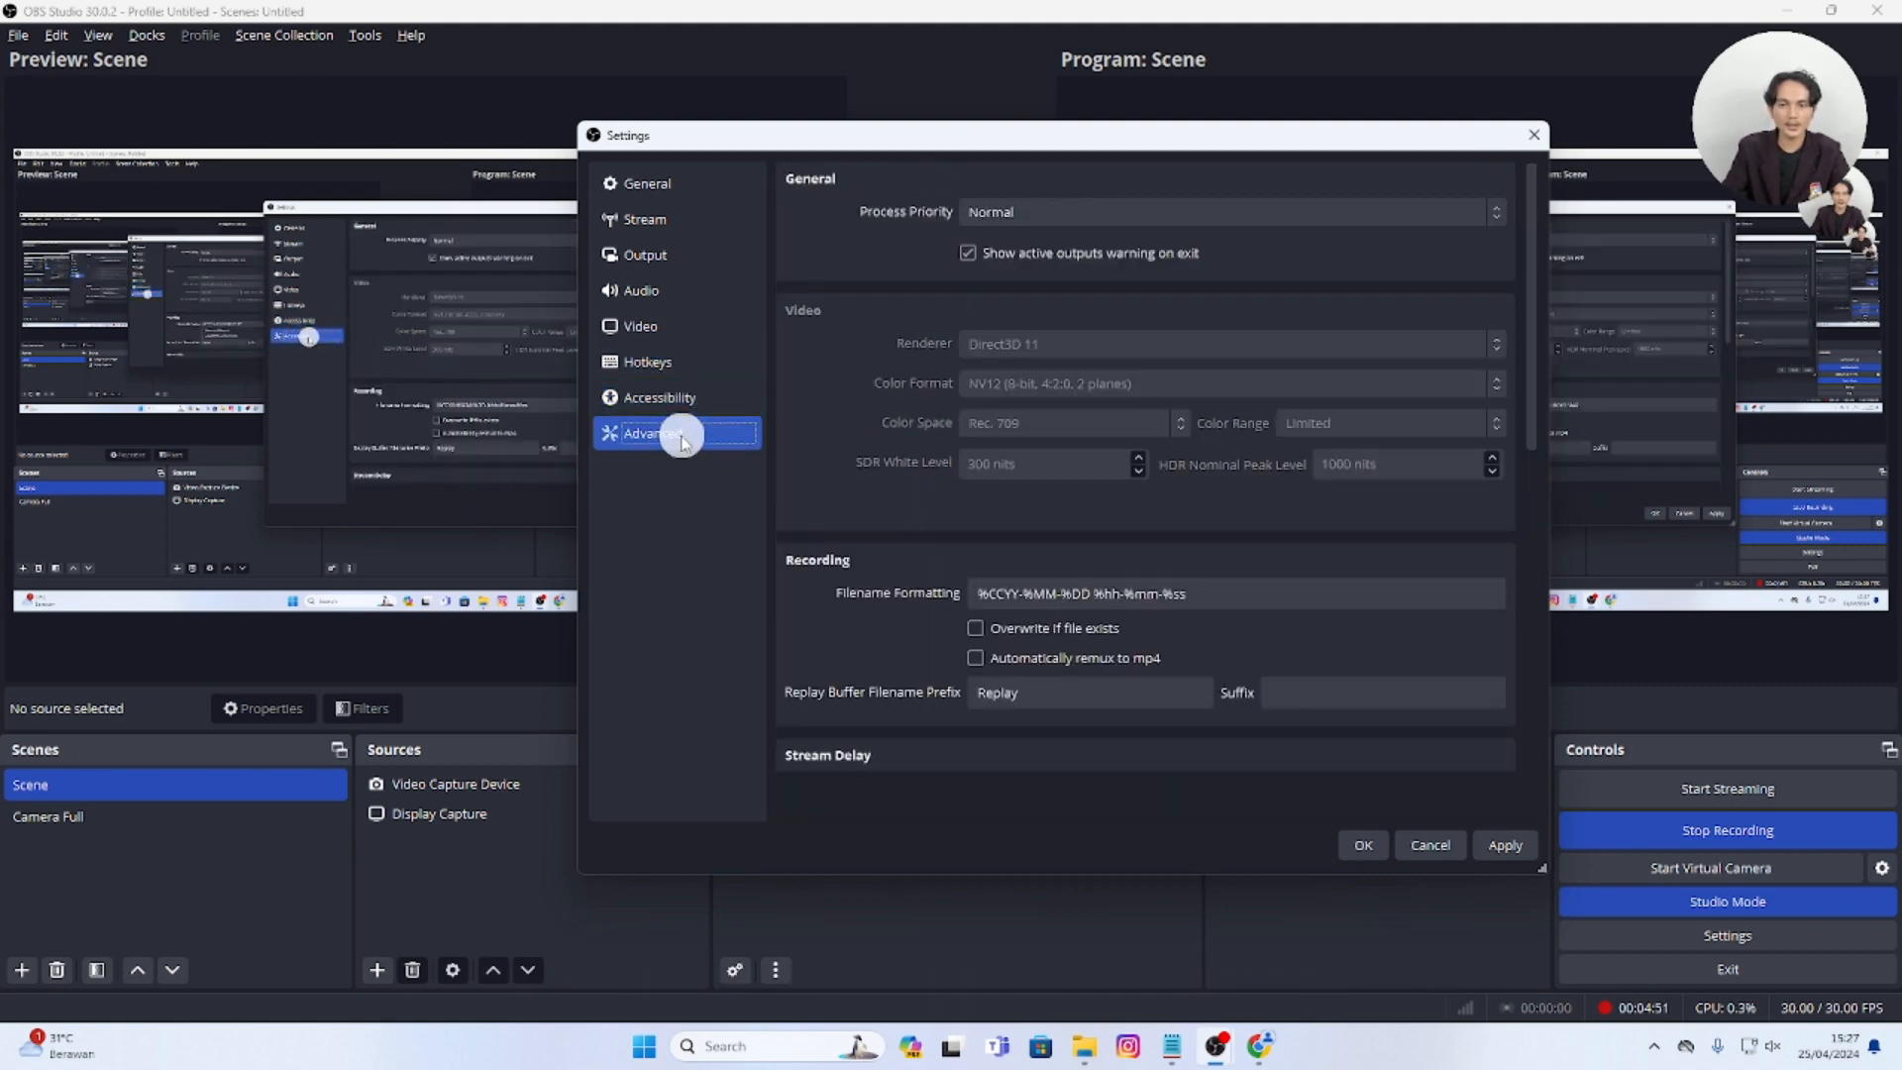
scroll(892, 416, "down", 10)
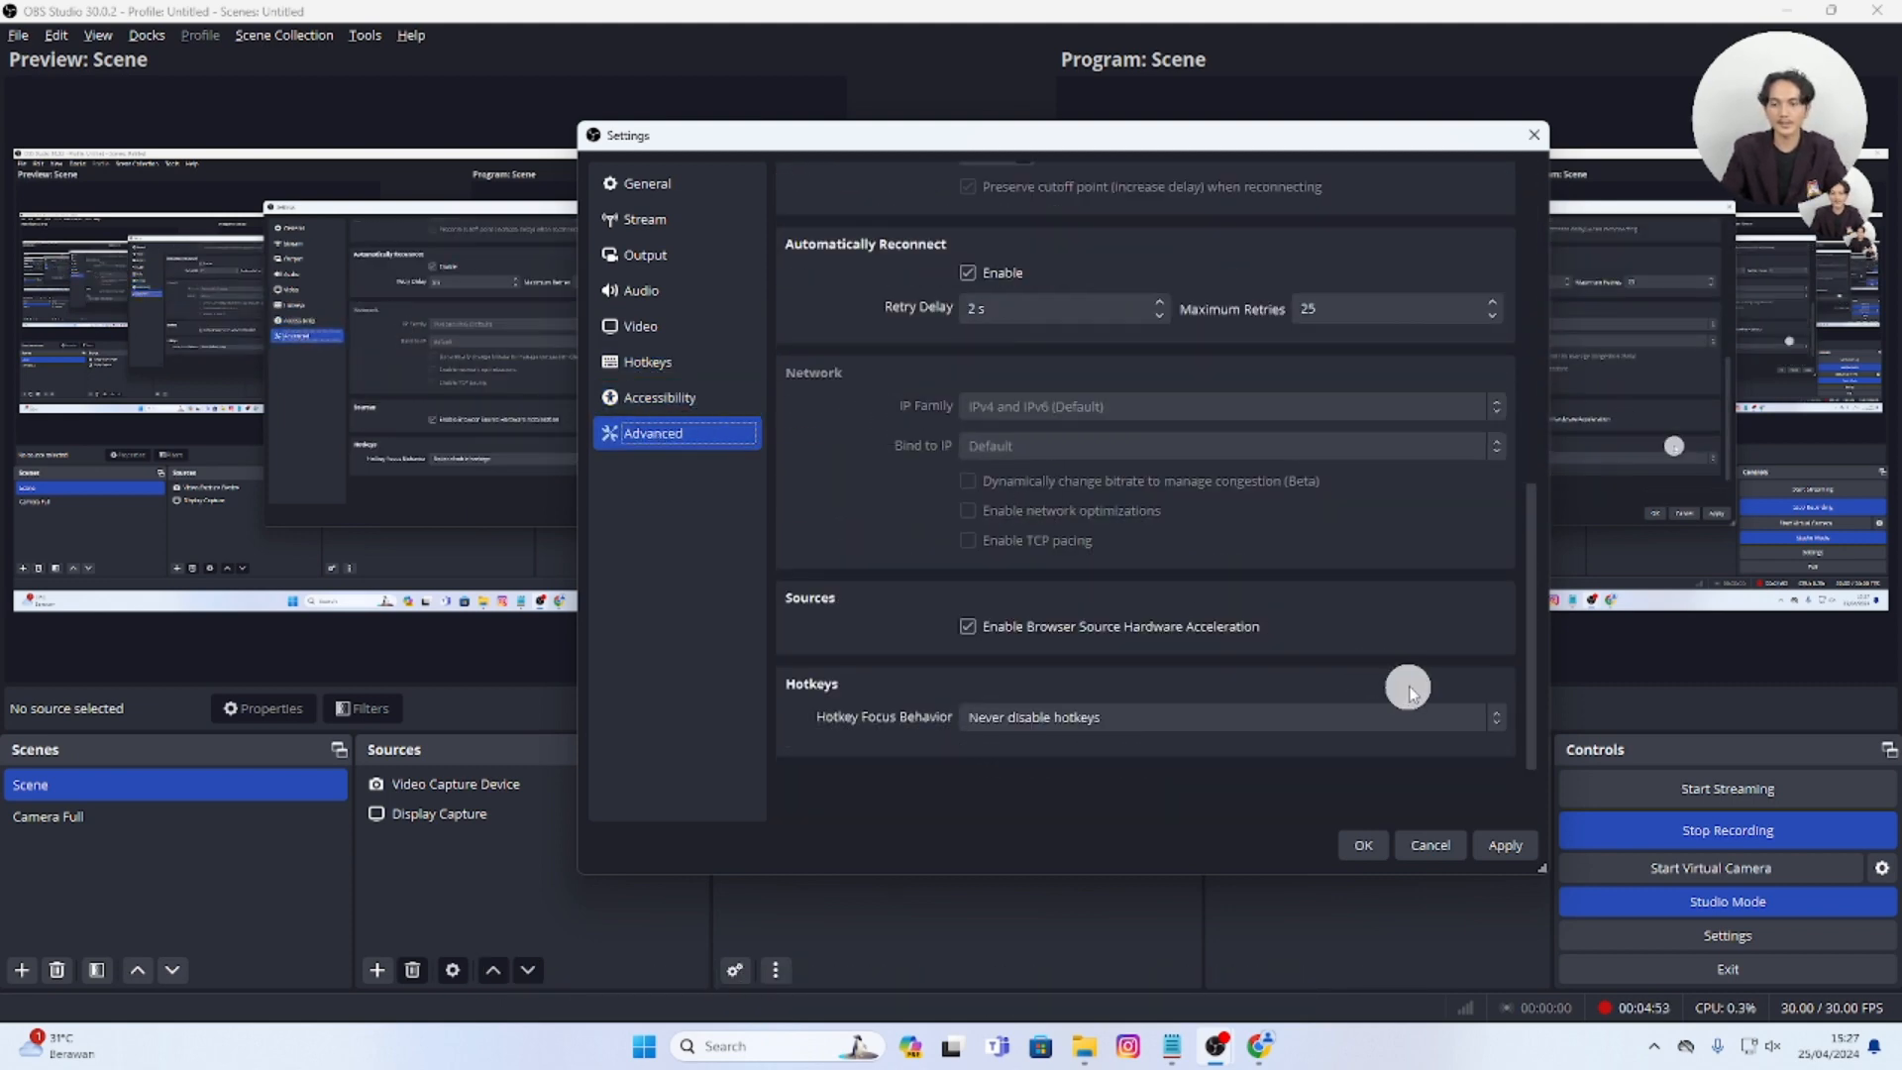
left_click(1417, 847)
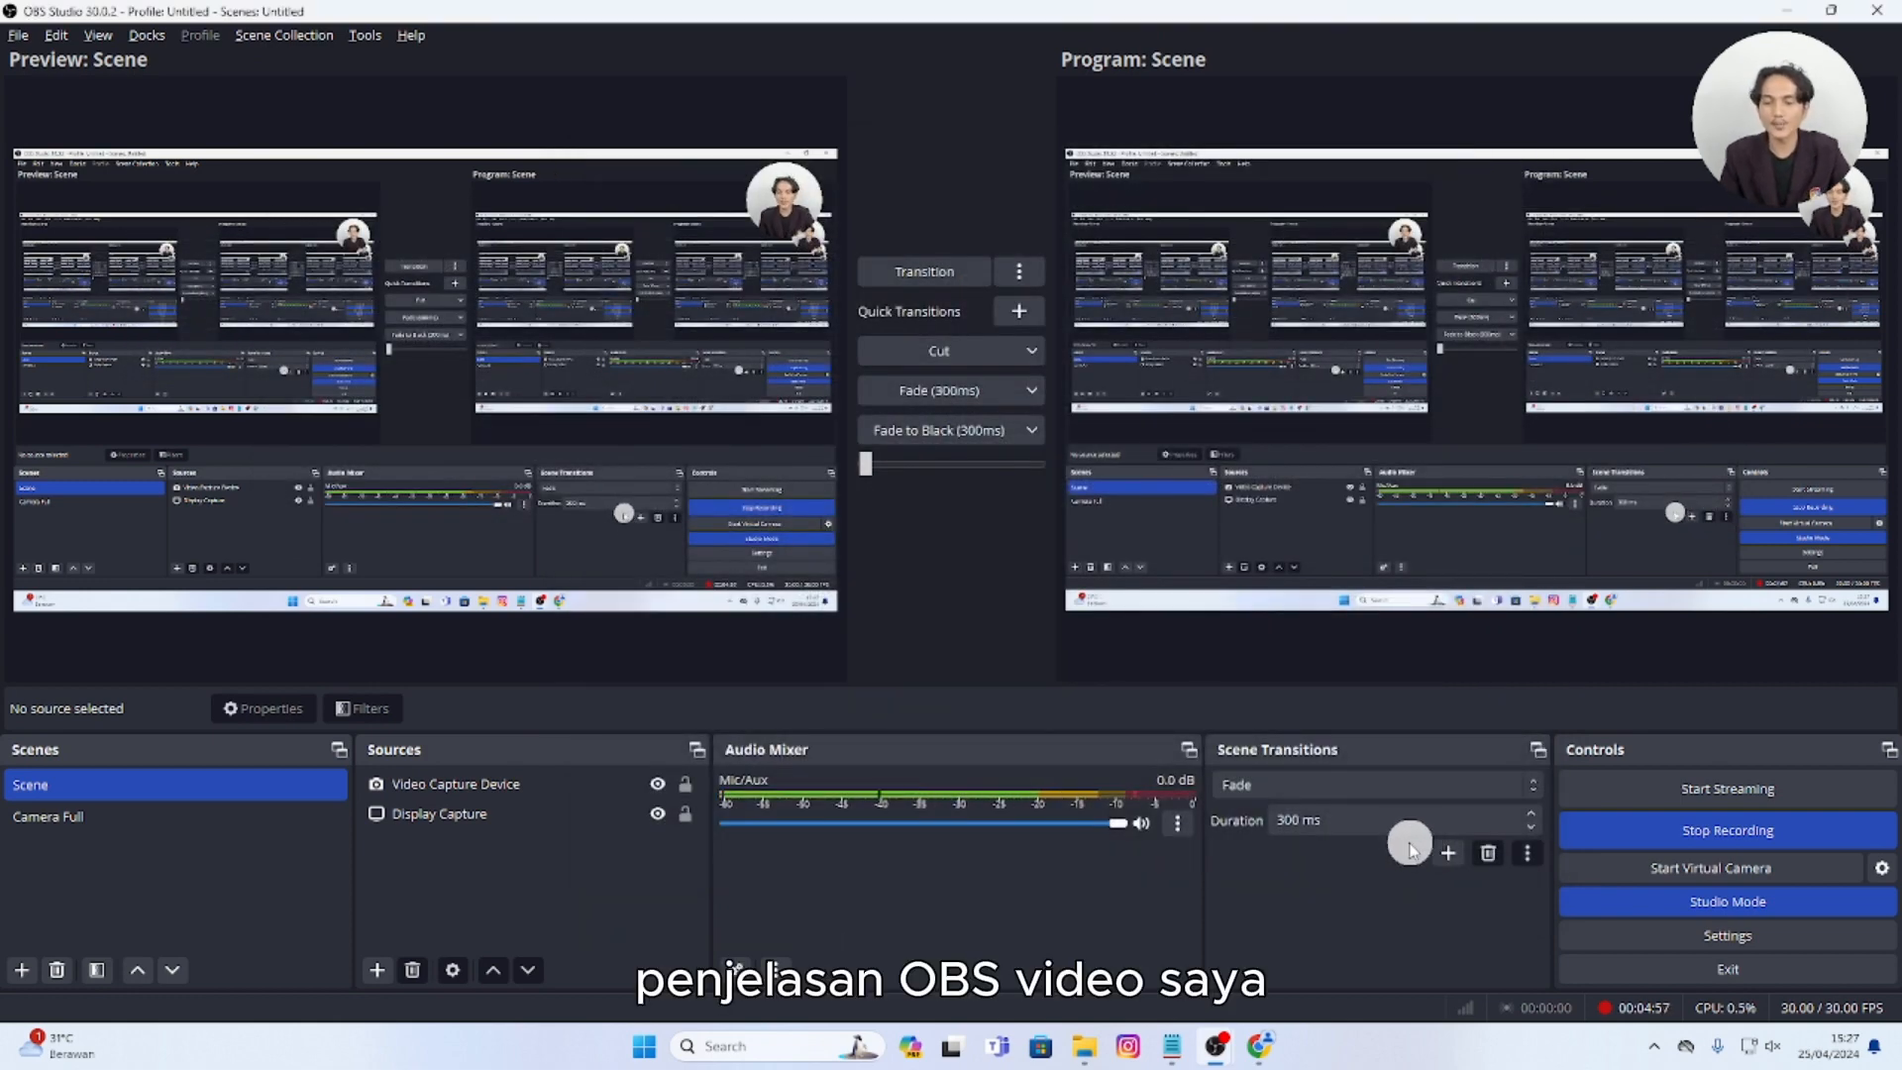